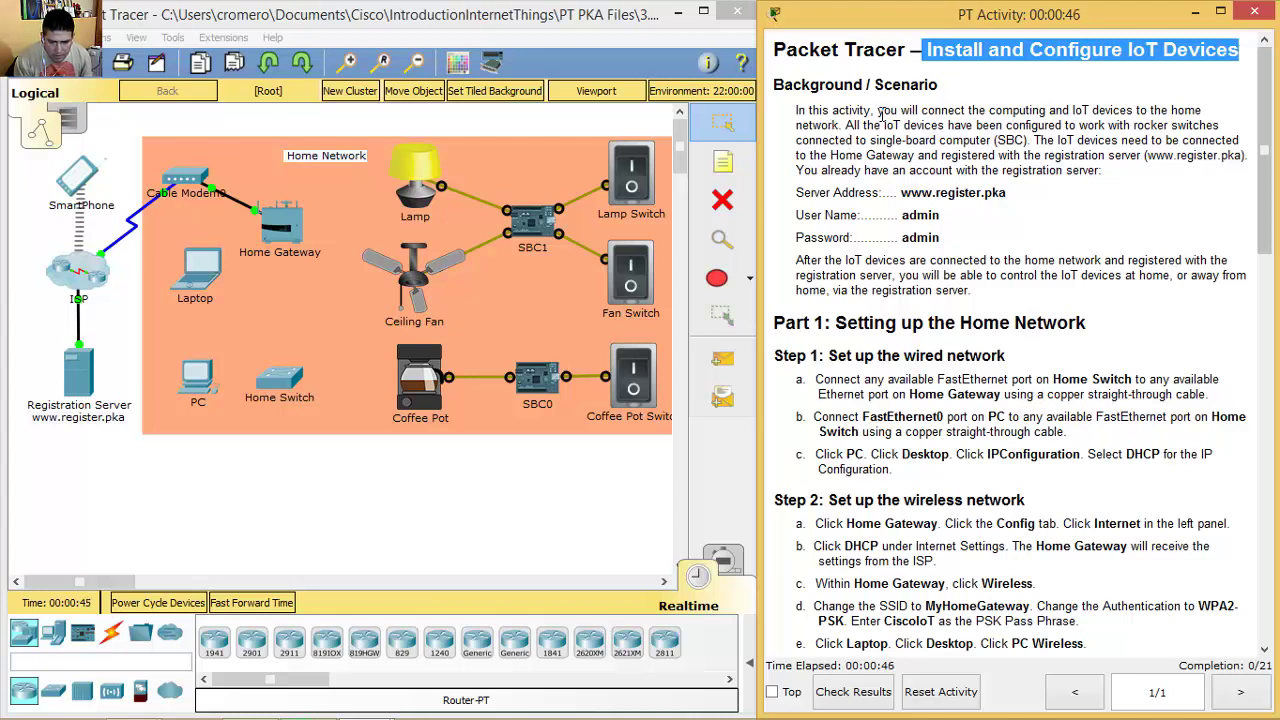
- Read the Background / Scenario section of the activity, including the registration server access details and the IoT connection requirements
{"action": "left_click_drag", "start_coordinate": [884, 113], "coordinate": [1104, 170]}
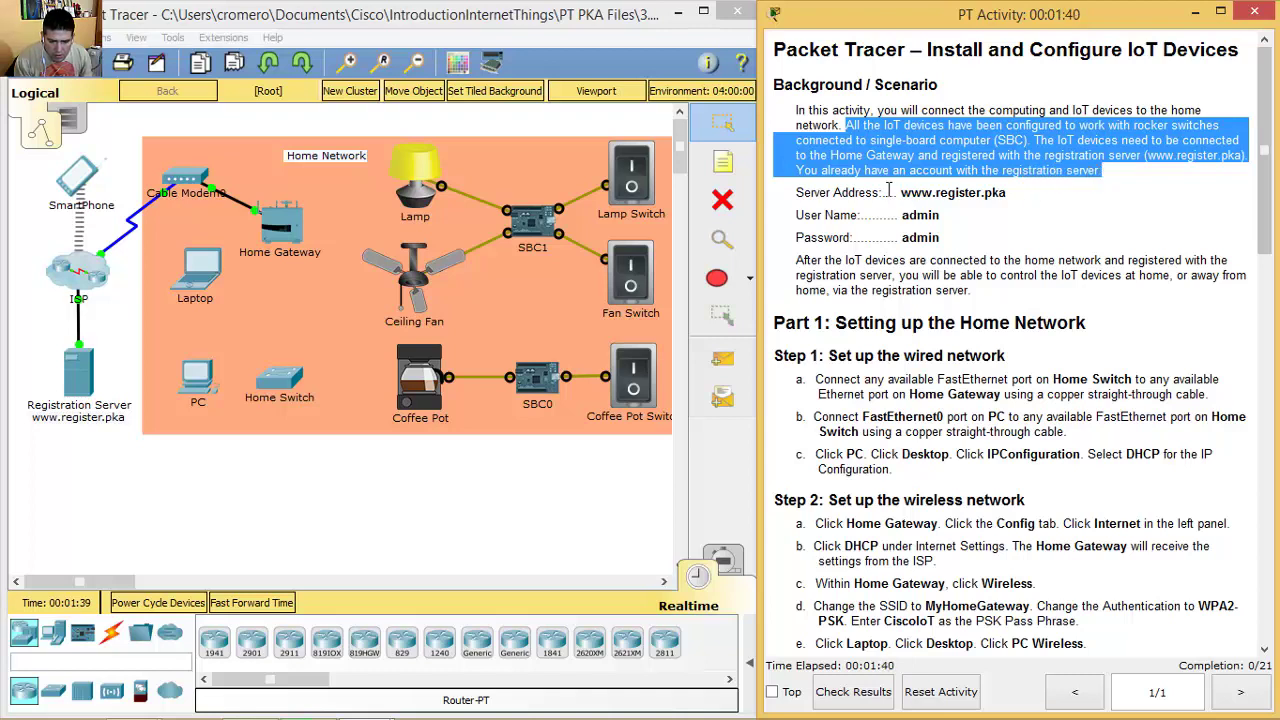
{"action": "left_click_drag", "start_coordinate": [797, 193], "coordinate": [945, 240]}
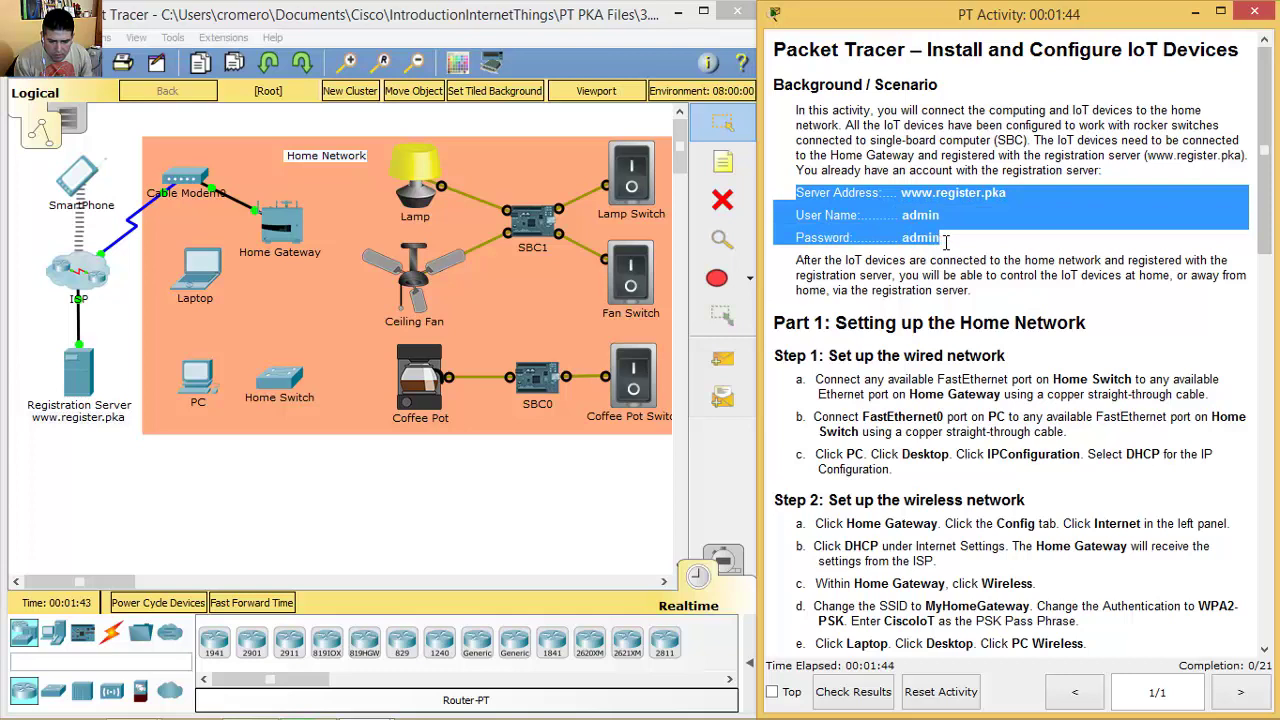
{"action": "left_click", "coordinate": [827, 272]}
{"action": "left_click_drag", "start_coordinate": [797, 261], "coordinate": [973, 291]}
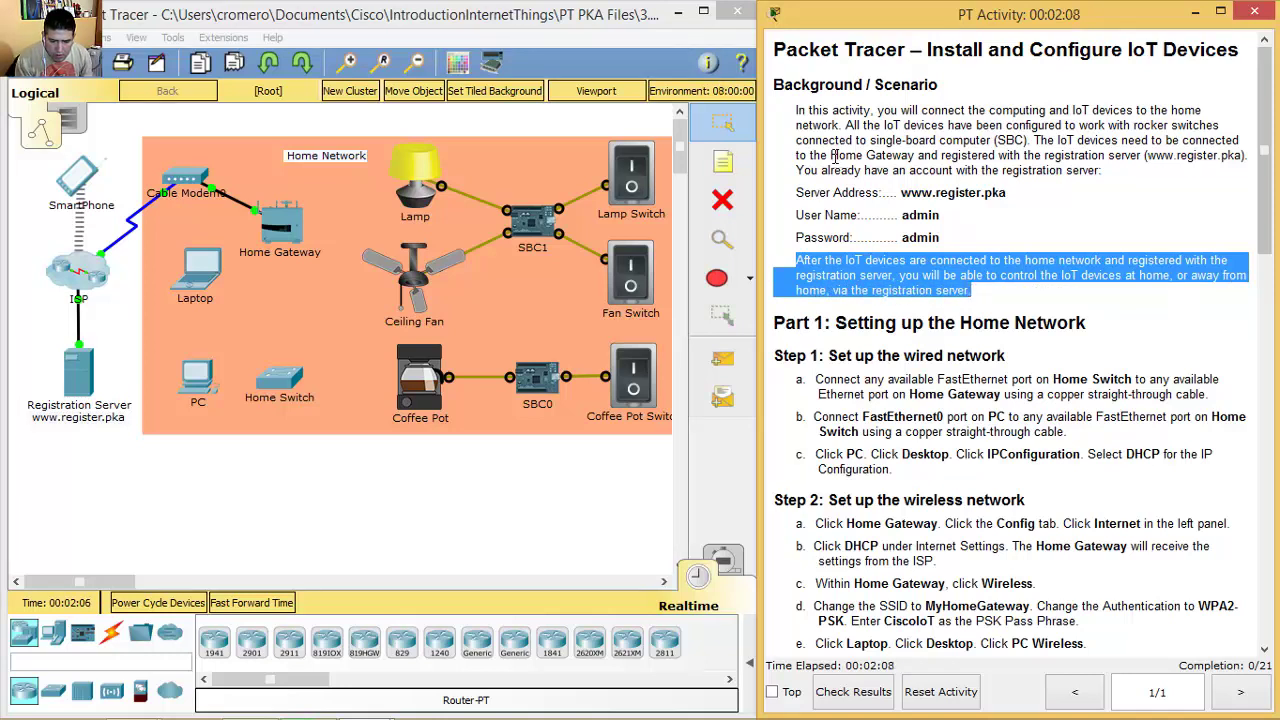
{"action": "left_click_drag", "start_coordinate": [882, 111], "coordinate": [1062, 124]}
{"action": "left_click_drag", "start_coordinate": [937, 137], "coordinate": [1143, 160]}
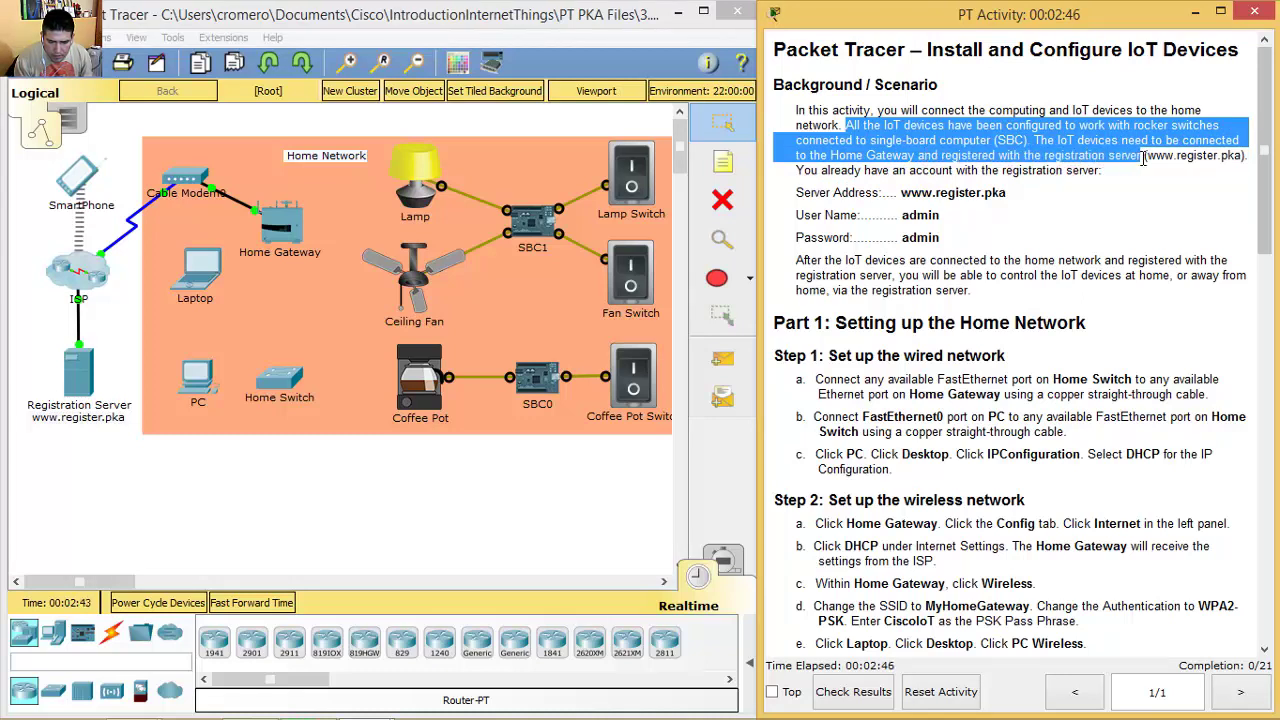
{"action": "left_click_drag", "start_coordinate": [1143, 160], "coordinate": [1102, 172]}
{"action": "left_click_drag", "start_coordinate": [943, 261], "coordinate": [1180, 262]}
{"action": "left_click_drag", "start_coordinate": [1060, 275], "coordinate": [980, 291]}
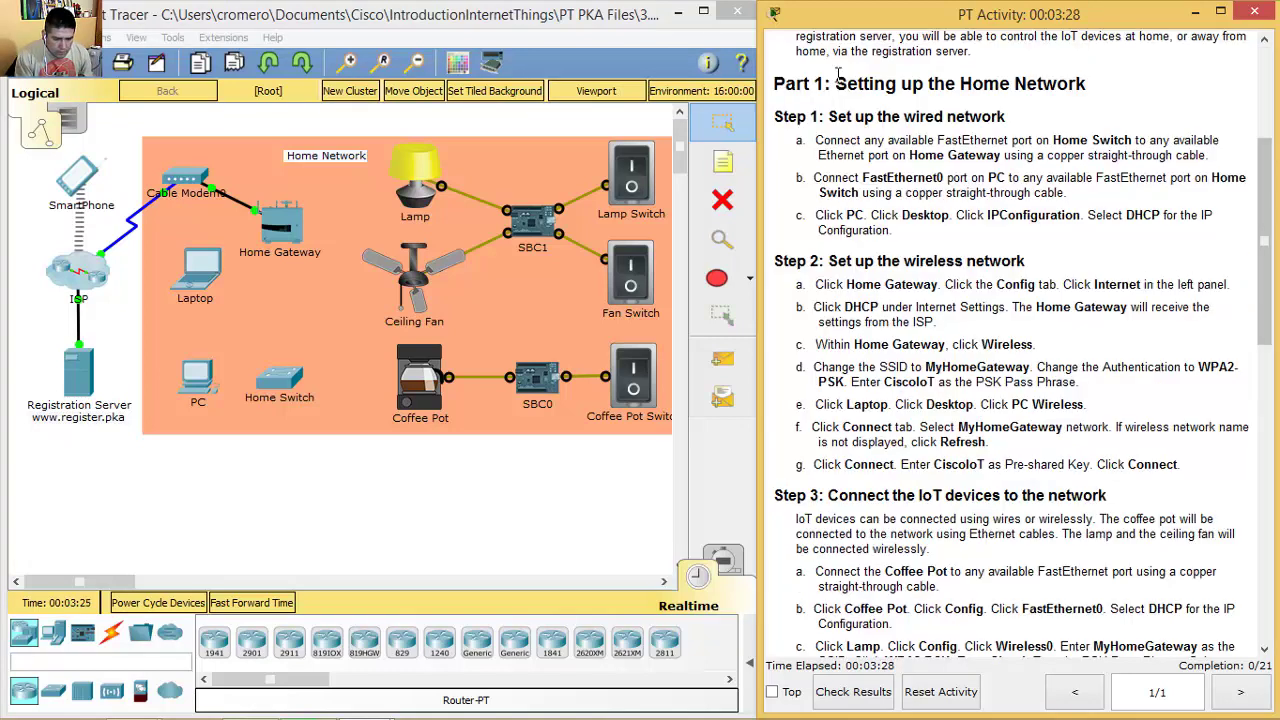
- Connect FastEthernet0/1 on the Home Switch to Ethernet 1 on the Home Gateway using a copper straight-through cable, per Part 1 Step 1a
{"action": "left_click_drag", "start_coordinate": [836, 84], "coordinate": [1100, 83]}
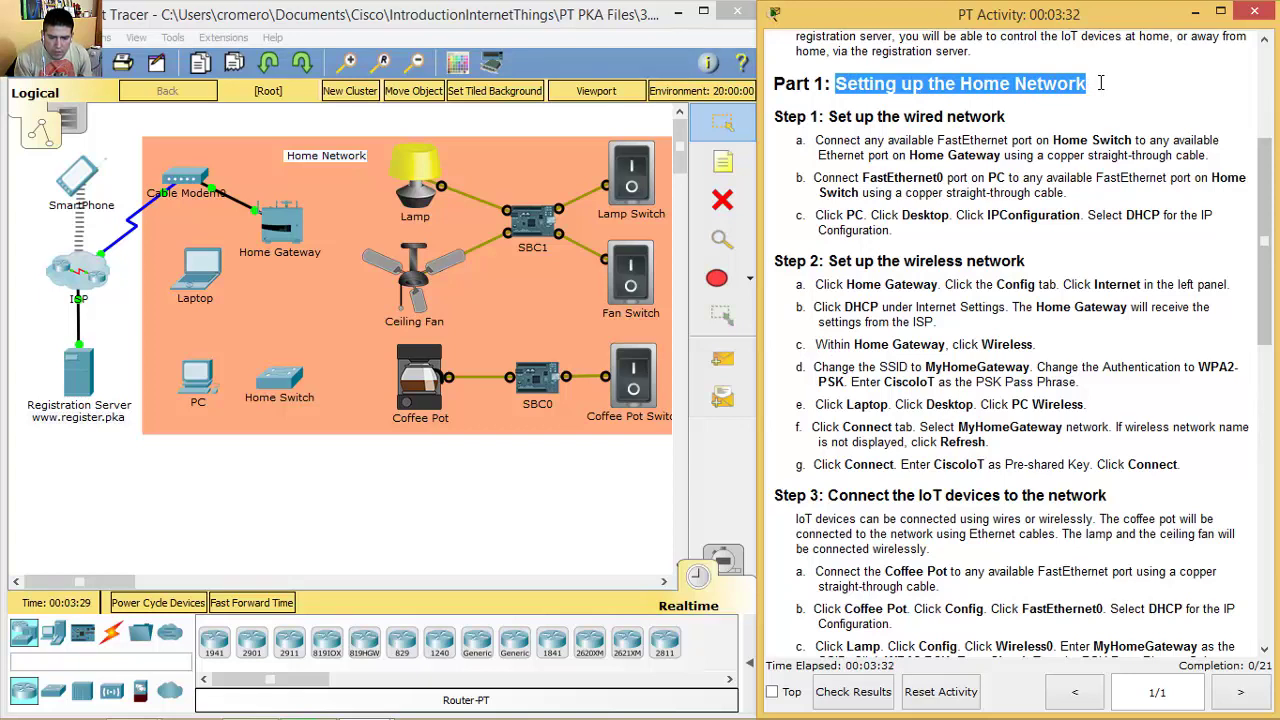
{"action": "left_click_drag", "start_coordinate": [829, 117], "coordinate": [1008, 115]}
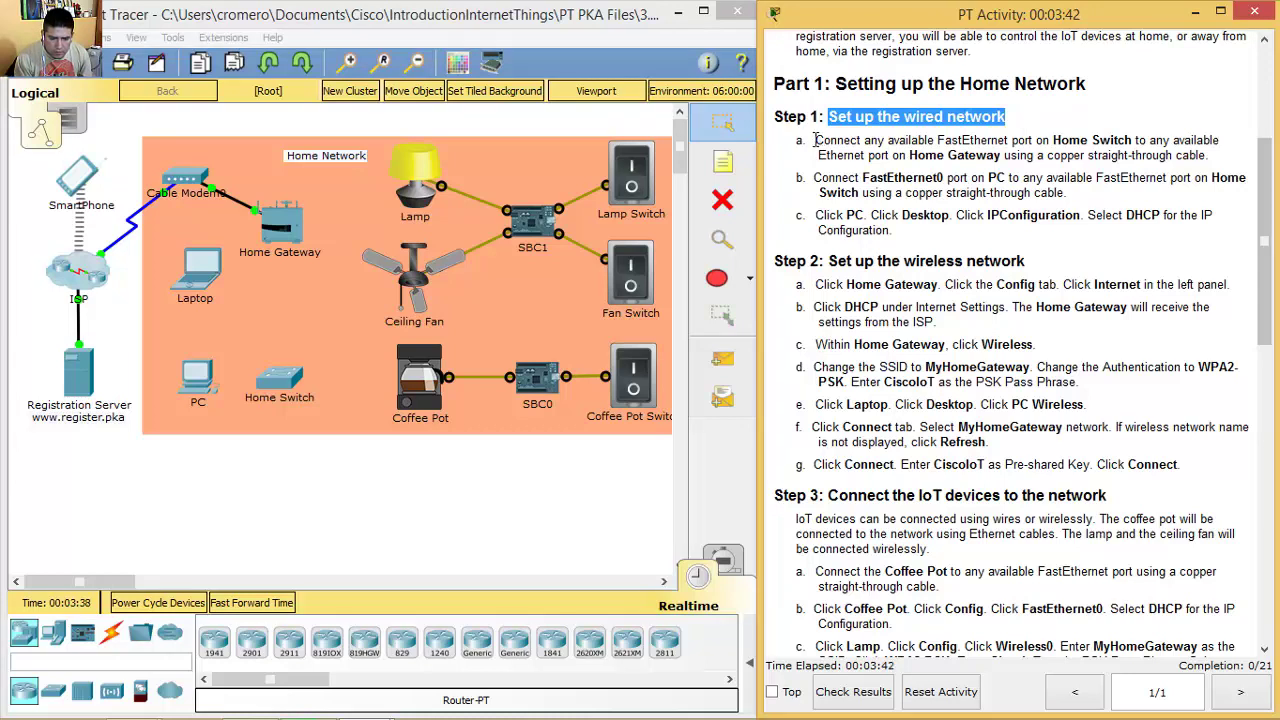
{"action": "left_click_drag", "start_coordinate": [815, 140], "coordinate": [1205, 155]}
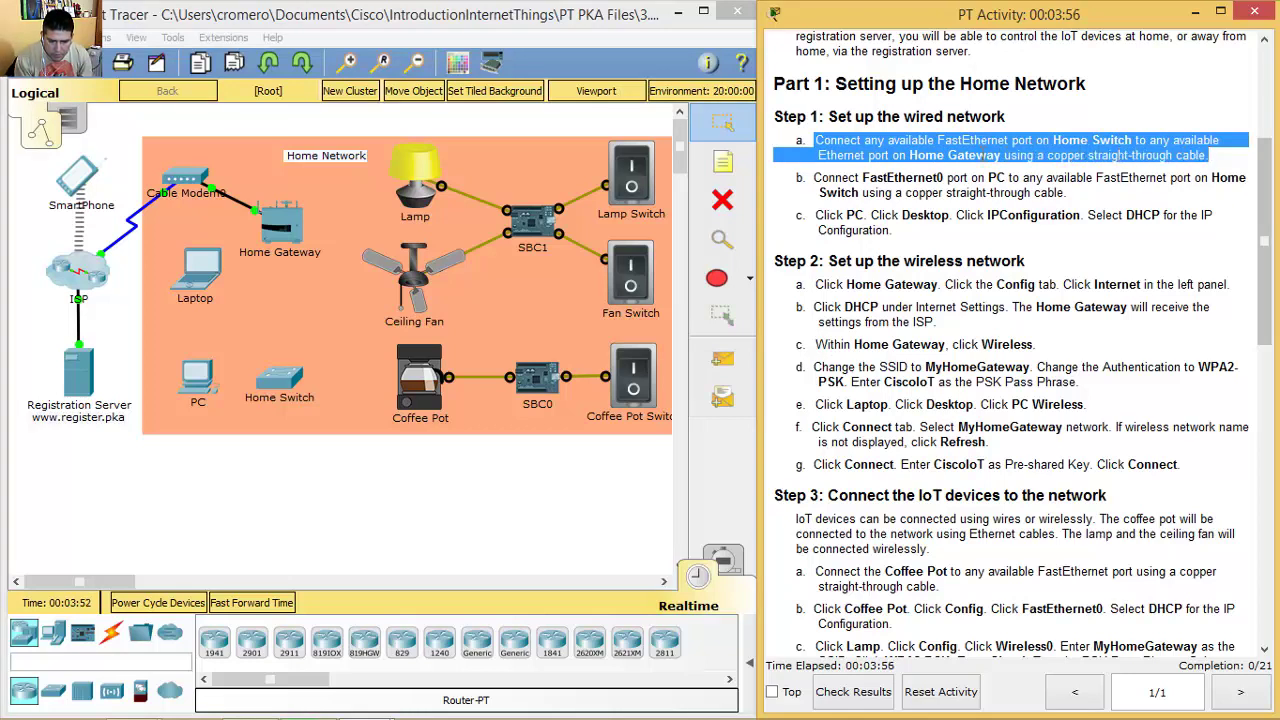
{"action": "left_click_drag", "start_coordinate": [816, 140], "coordinate": [1238, 152]}
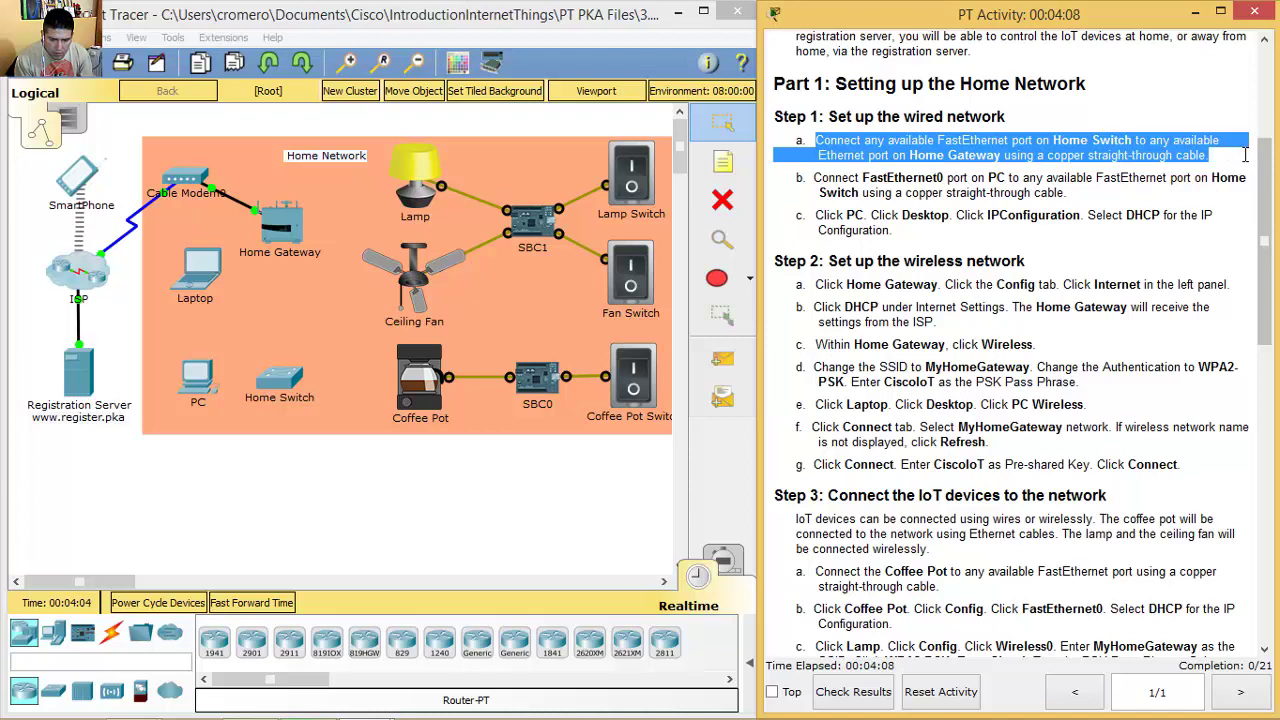
{"action": "left_click", "coordinate": [110, 637]}
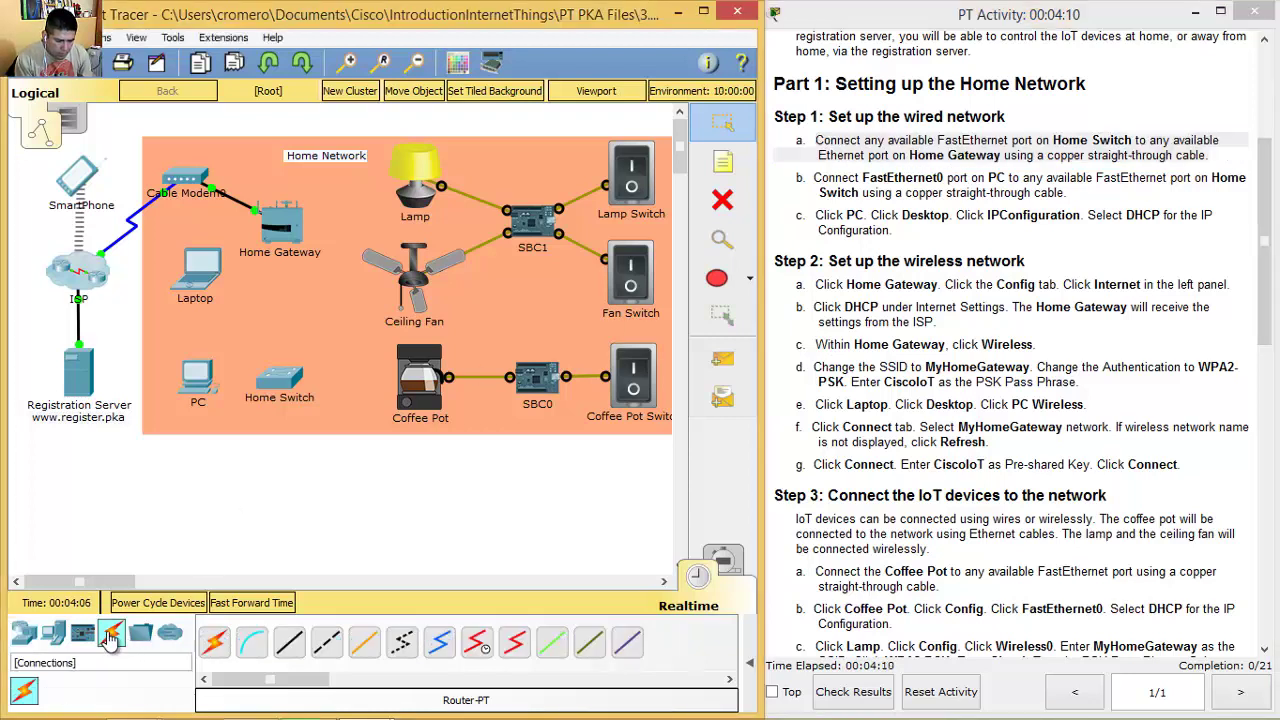
{"action": "left_click", "coordinate": [288, 645]}
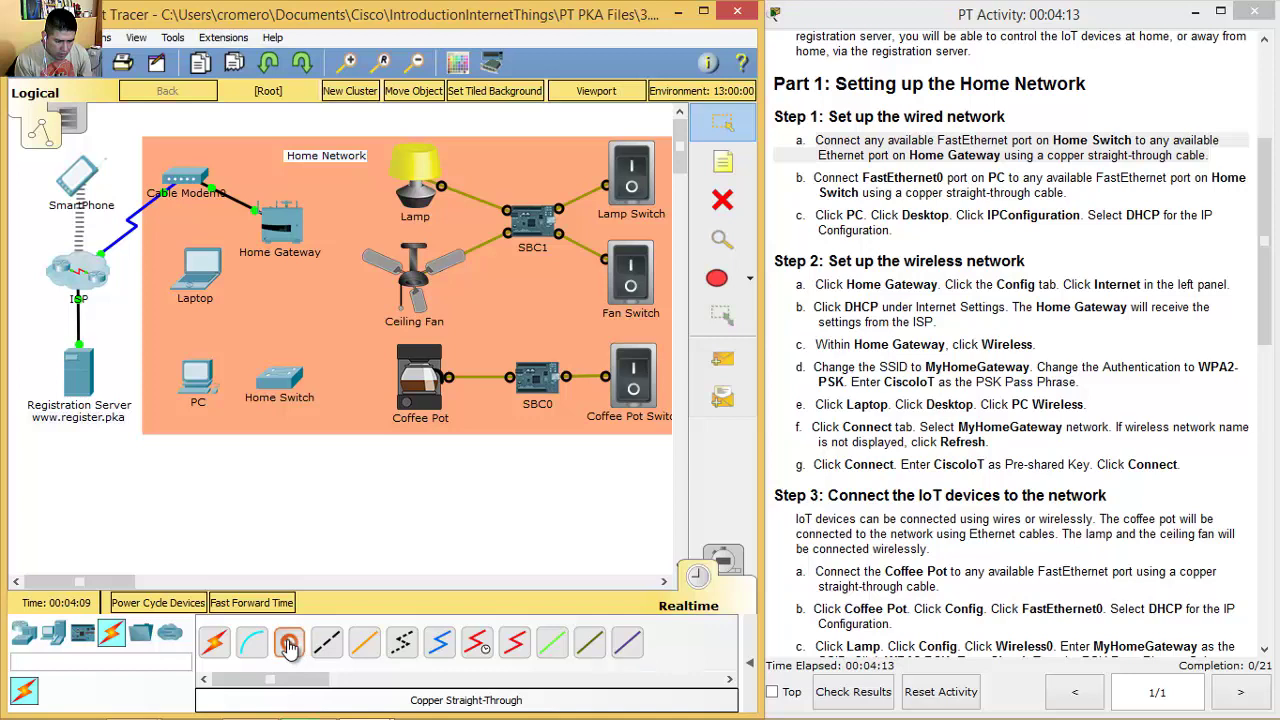
{"action": "left_click", "coordinate": [282, 384]}
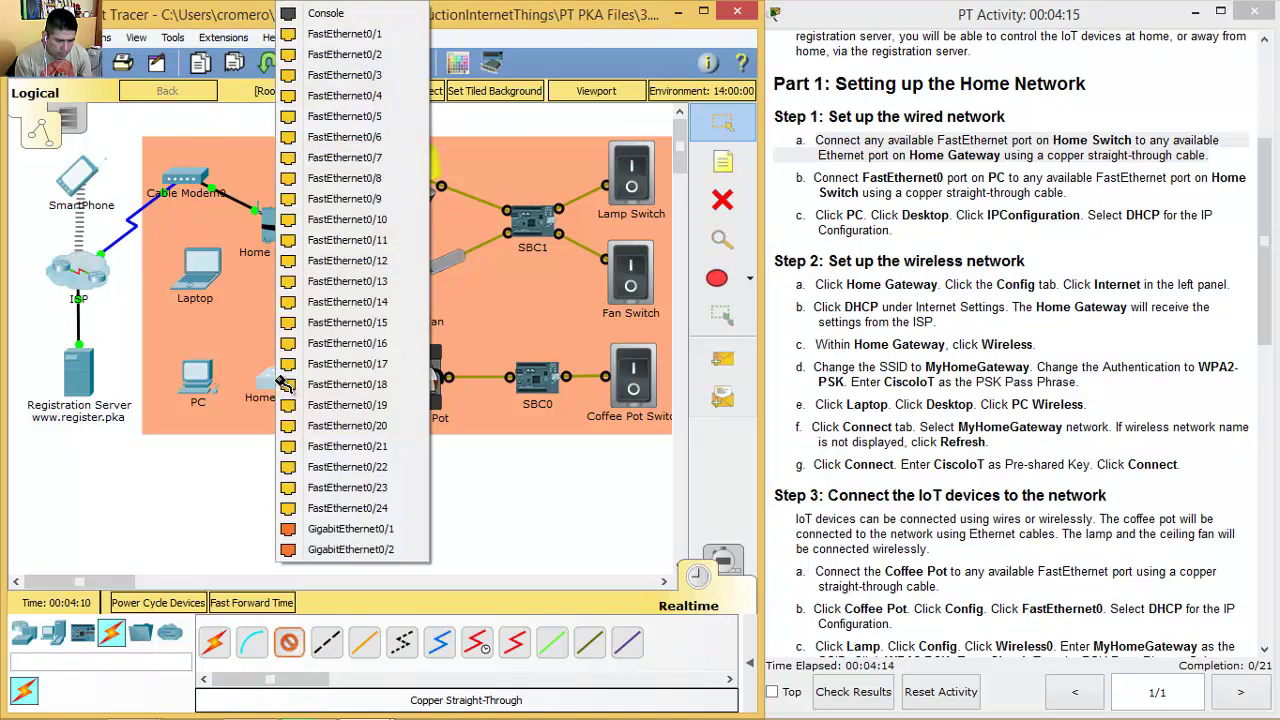
{"action": "left_click", "coordinate": [362, 36]}
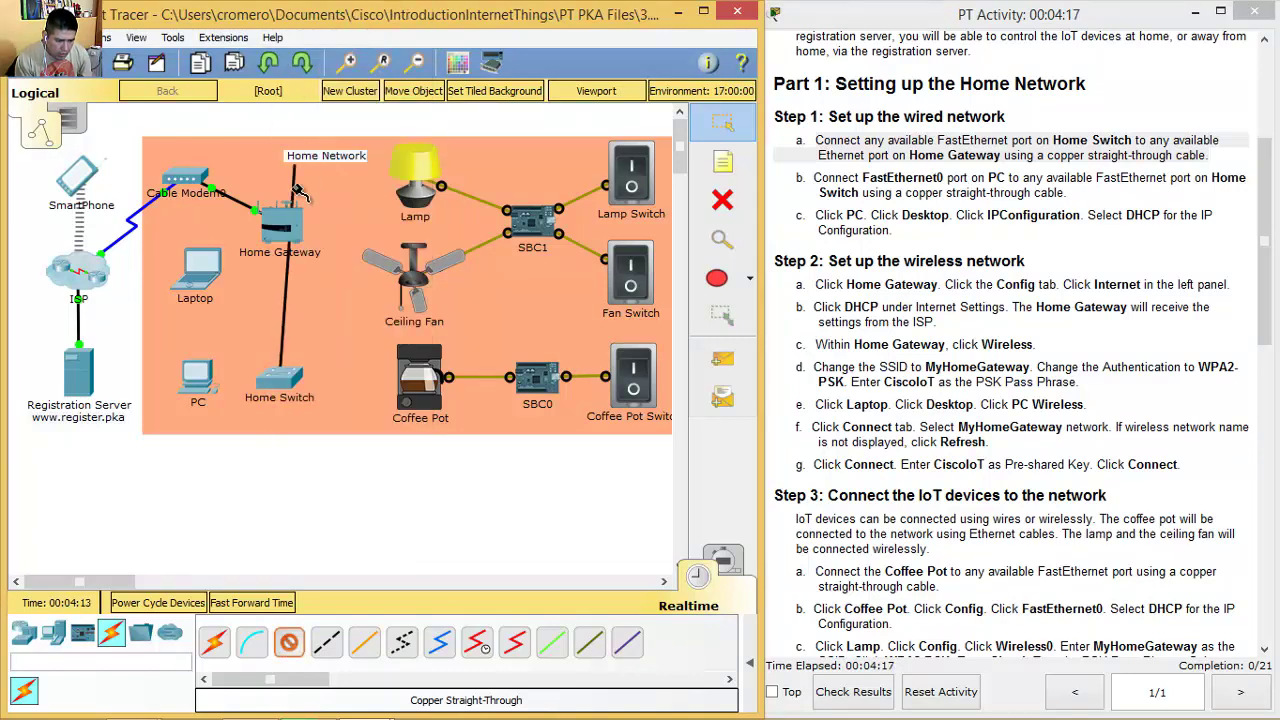
{"action": "left_click", "coordinate": [285, 240]}
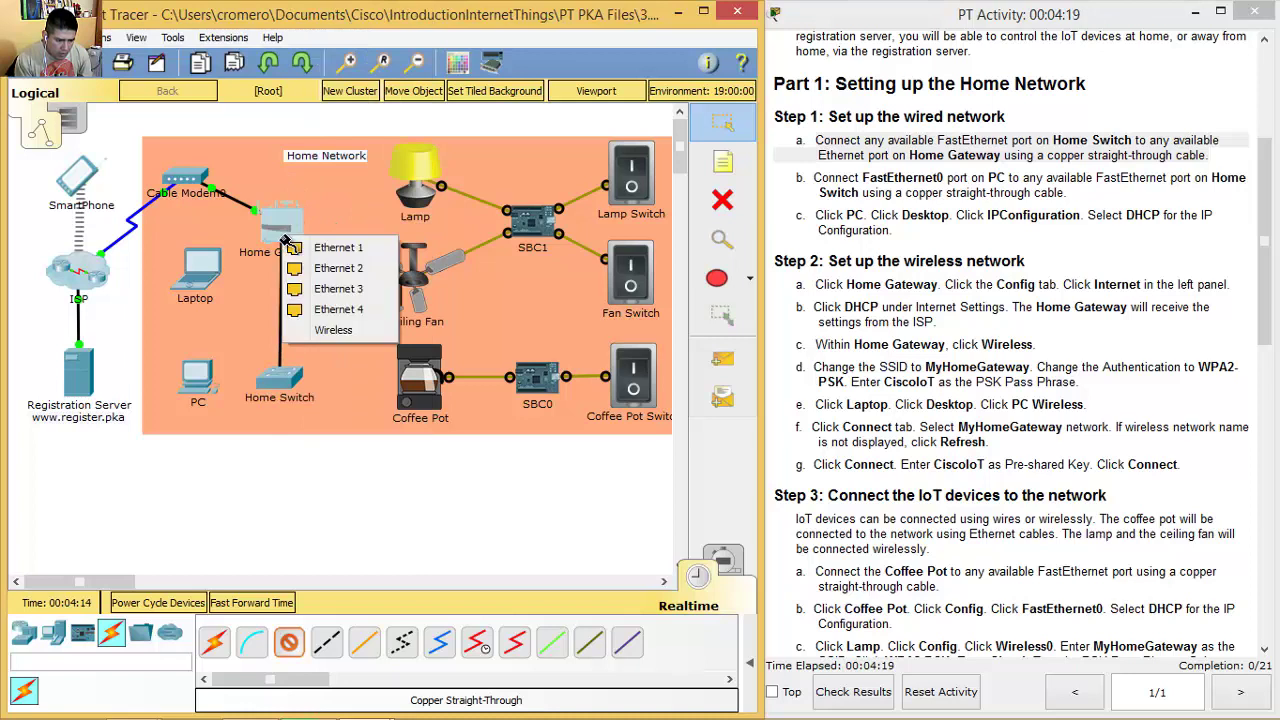
{"action": "left_click", "coordinate": [341, 250]}
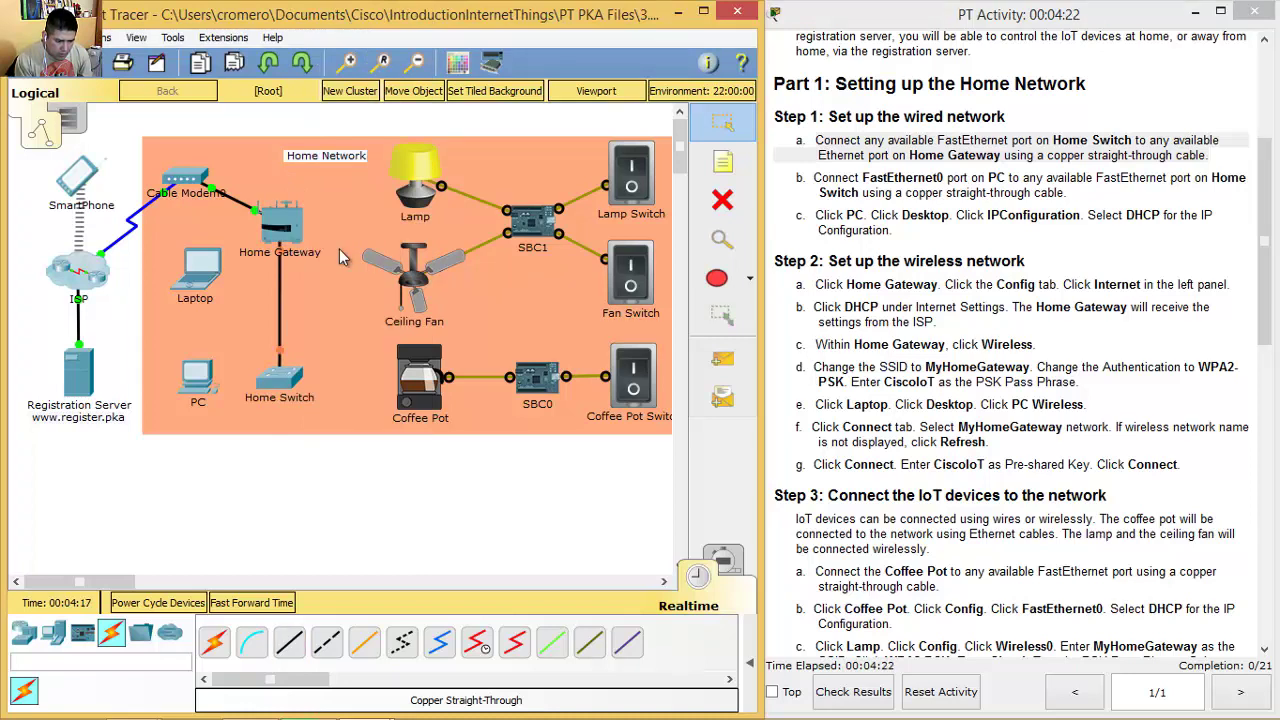
- Connect the PC's FastEthernet0 port to FastEthernet0/2 on the Home Switch using a copper straight-through cable
{"action": "left_click_drag", "start_coordinate": [815, 177], "coordinate": [1072, 192]}
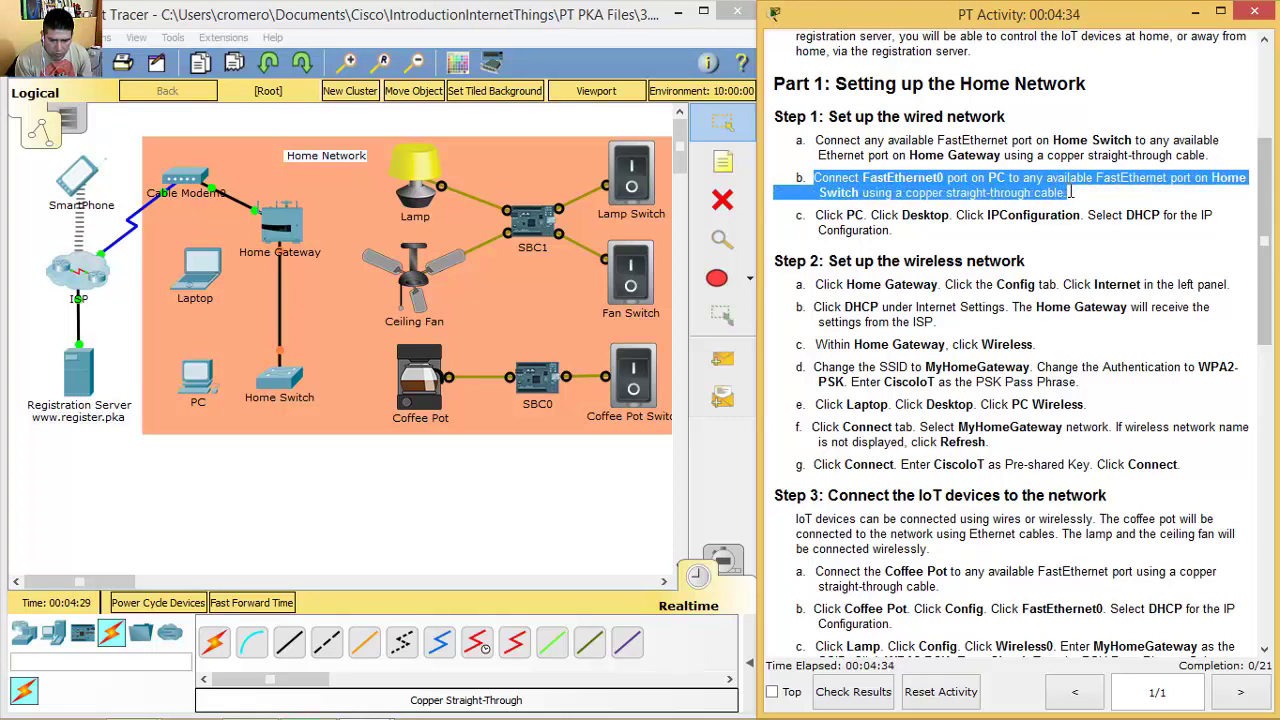
{"action": "left_click_drag", "start_coordinate": [814, 178], "coordinate": [1060, 200]}
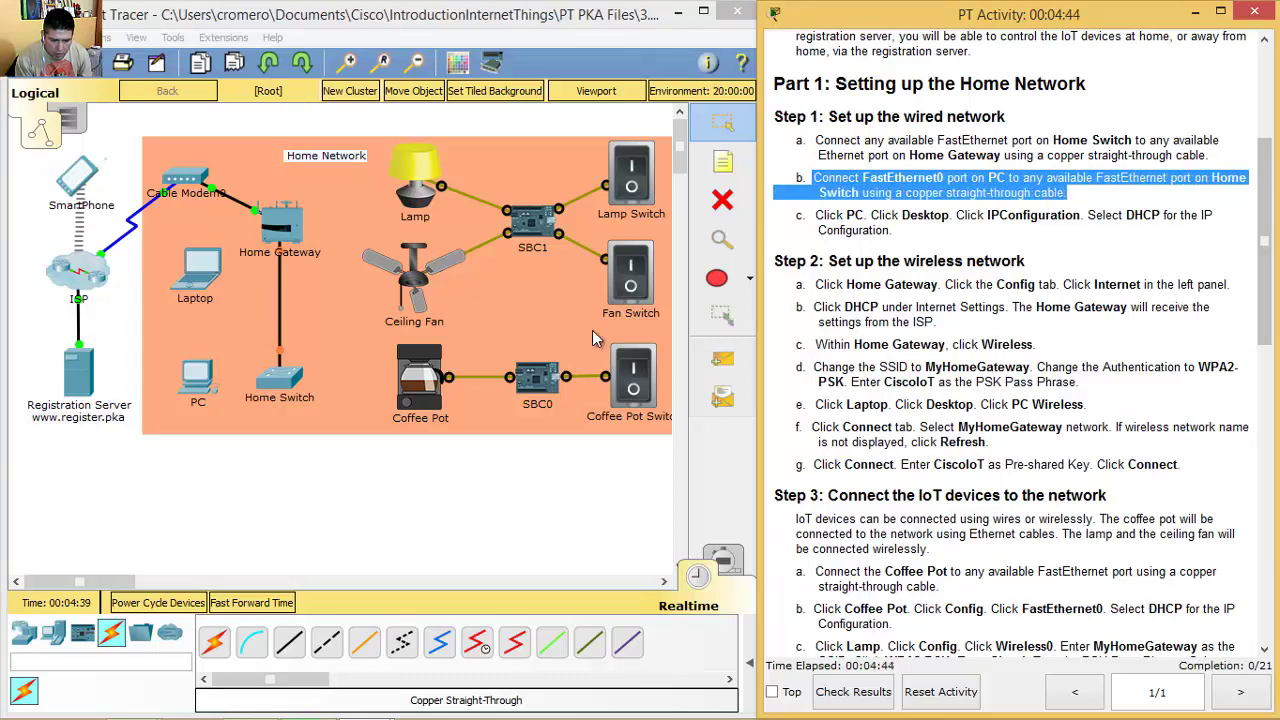
{"action": "left_click", "coordinate": [291, 645]}
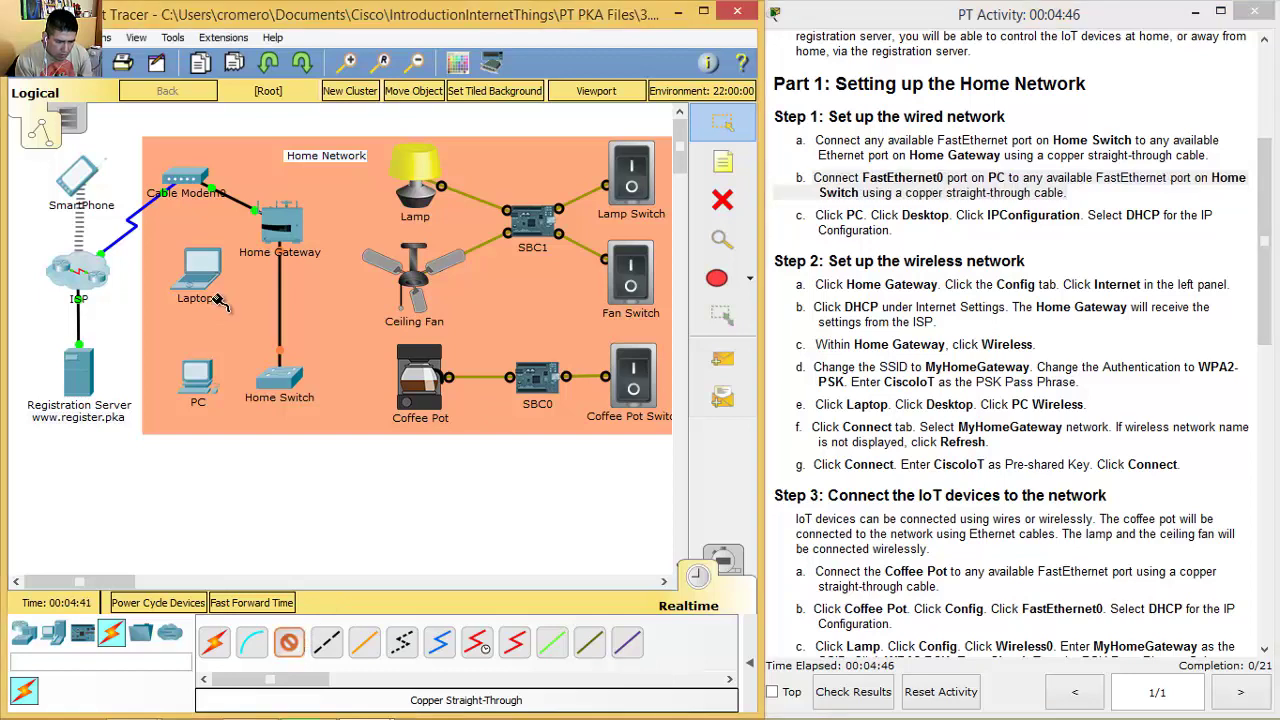
{"action": "left_click", "coordinate": [198, 378]}
{"action": "left_click", "coordinate": [255, 447]}
{"action": "left_click", "coordinate": [279, 378]}
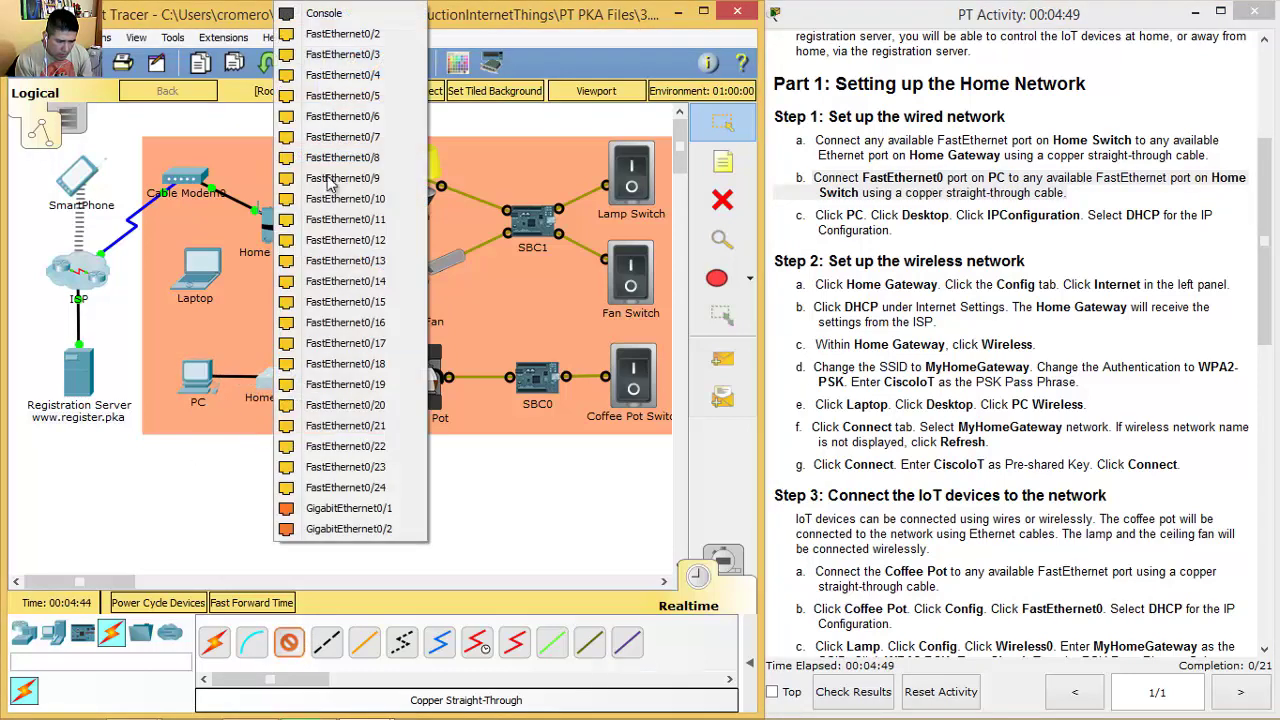
{"action": "left_click", "coordinate": [352, 35]}
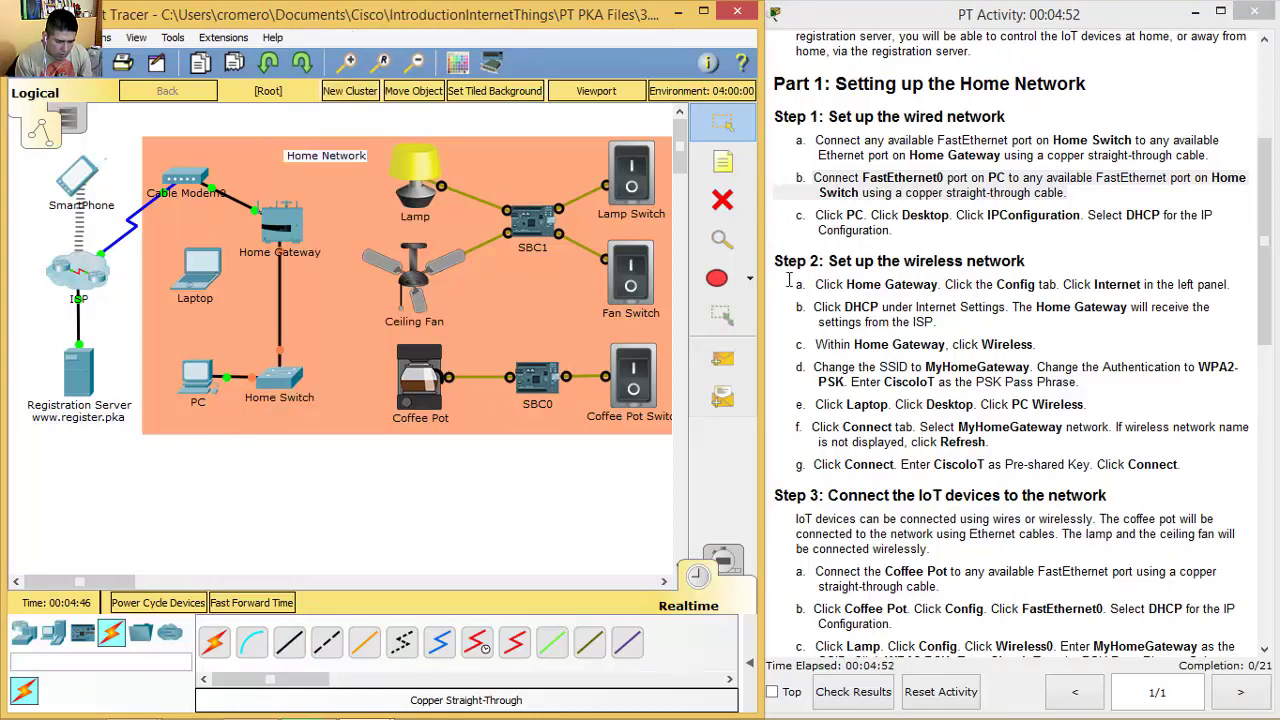
- Set the PC's IP Configuration to DHCP and move its window clear of the home network devices
{"action": "left_click_drag", "start_coordinate": [816, 215], "coordinate": [1168, 230]}
{"action": "left_click", "coordinate": [1165, 231]}
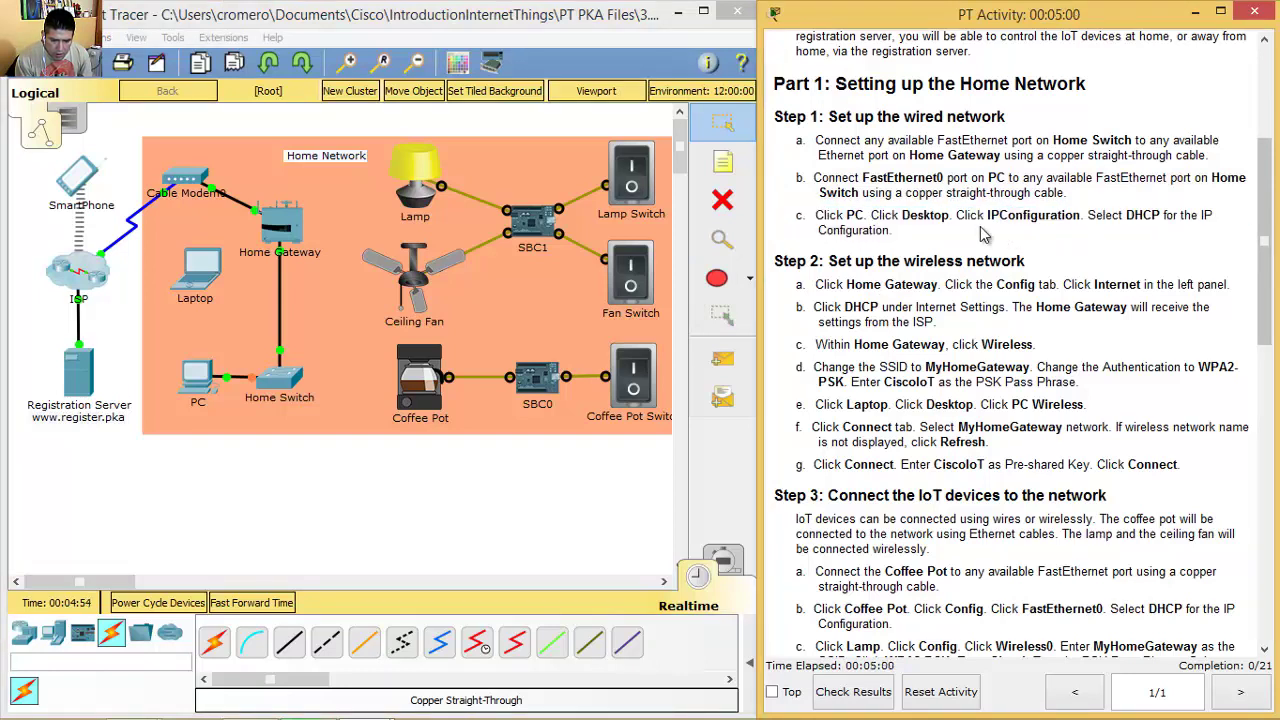
{"action": "left_click_drag", "start_coordinate": [848, 215], "coordinate": [1122, 229]}
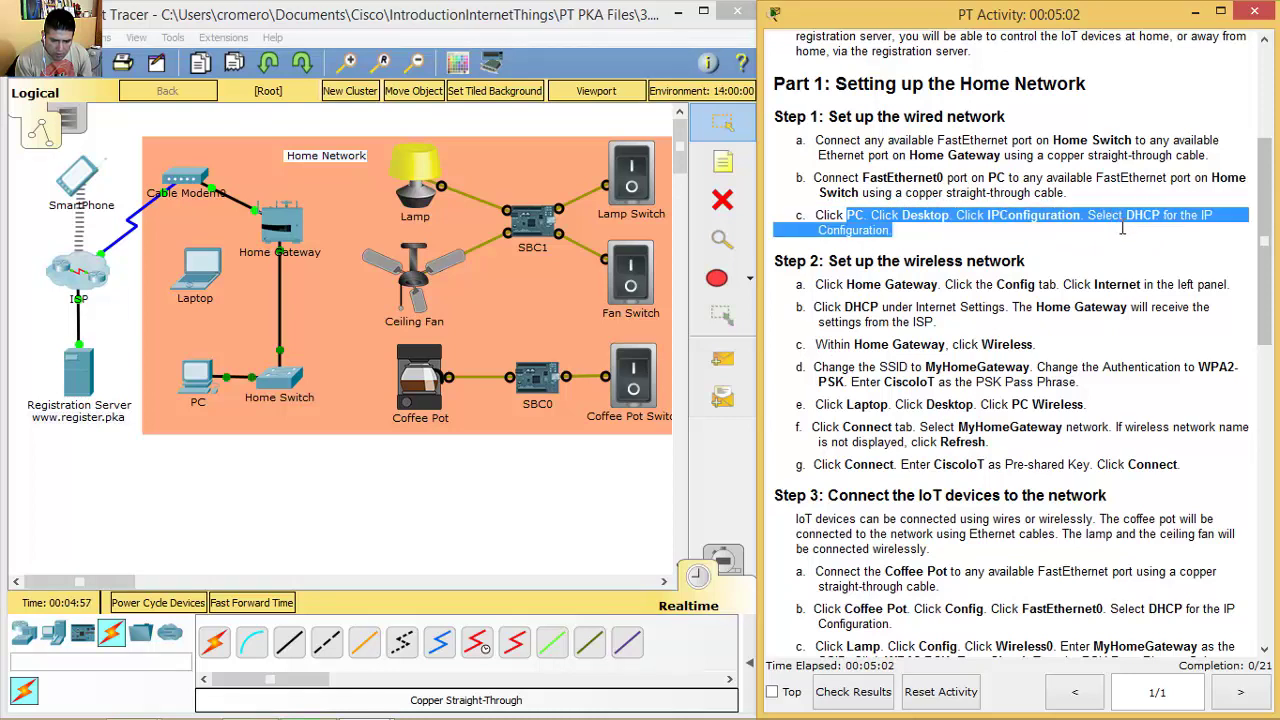
{"action": "left_click", "coordinate": [203, 378]}
{"action": "left_click", "coordinate": [398, 170]}
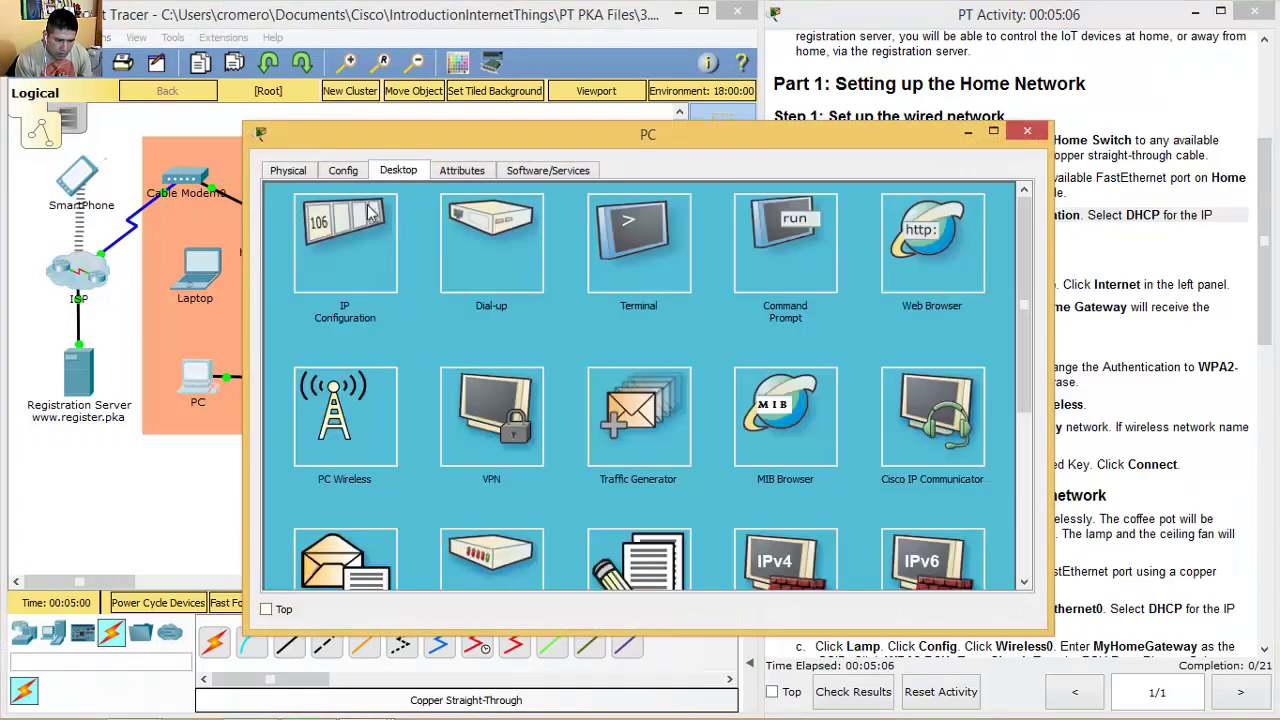
{"action": "left_click", "coordinate": [362, 248]}
{"action": "left_click", "coordinate": [287, 249]}
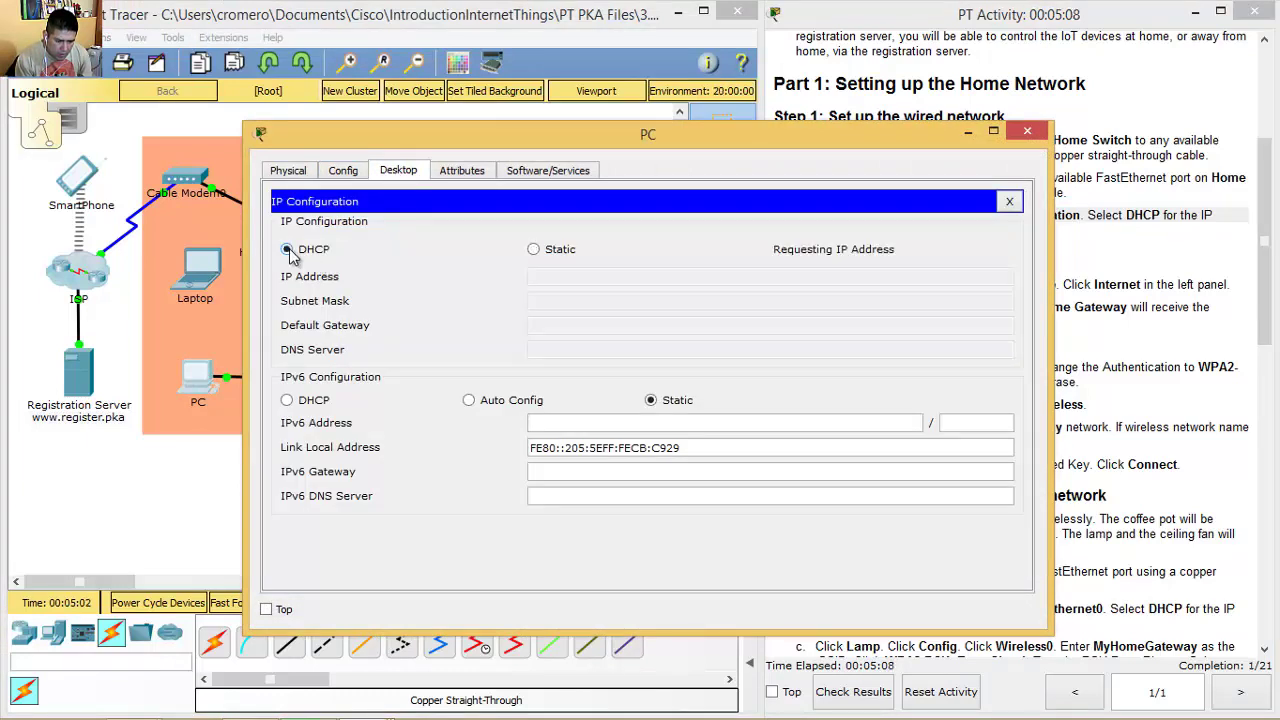
{"action": "left_click_drag", "start_coordinate": [767, 141], "coordinate": [941, 59]}
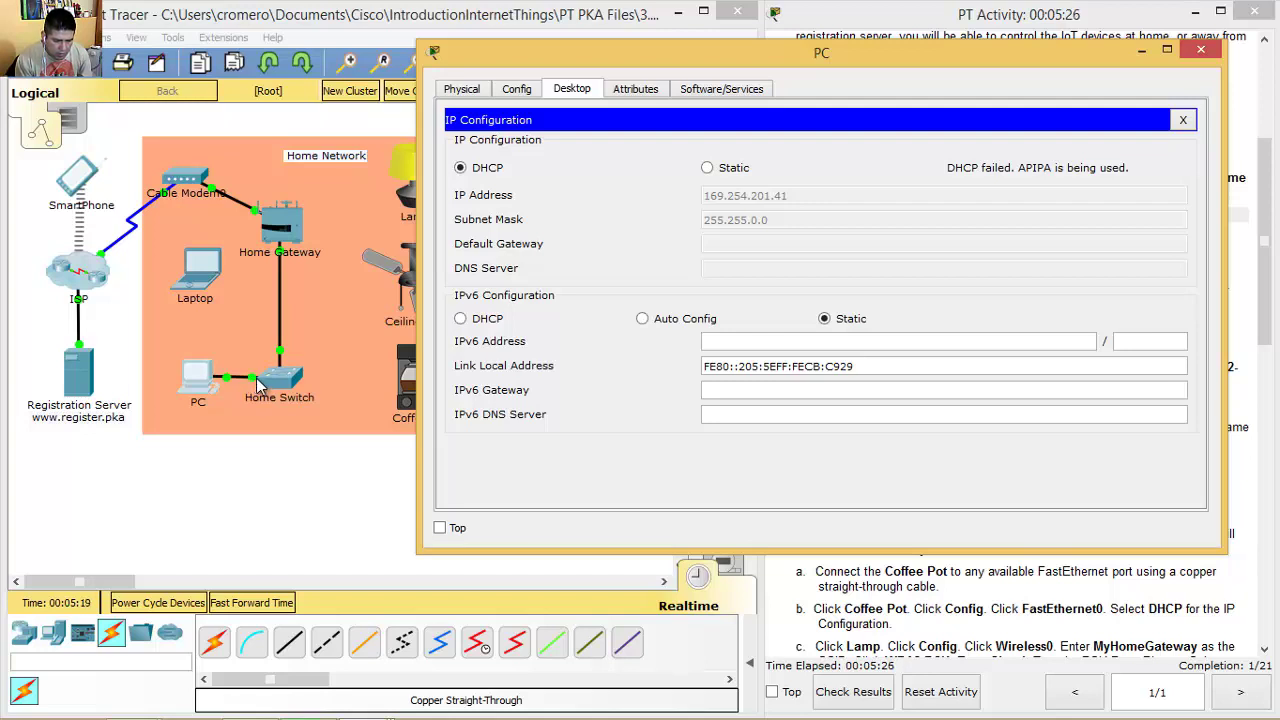
- Renew the PC's DHCP address by switching the IPv4 configuration to Static and back to DHCP, and close the PC window
{"action": "left_click", "coordinate": [707, 168]}
{"action": "left_click", "coordinate": [461, 168]}
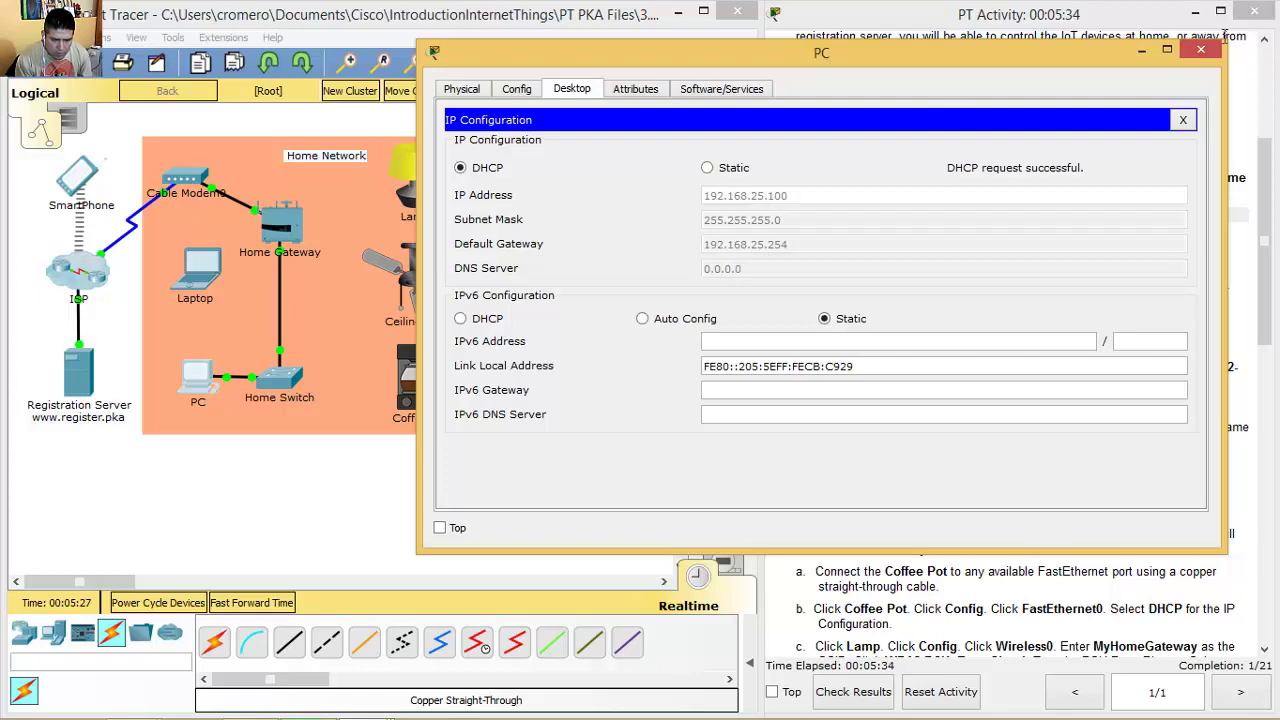
{"action": "left_click", "coordinate": [1199, 52]}
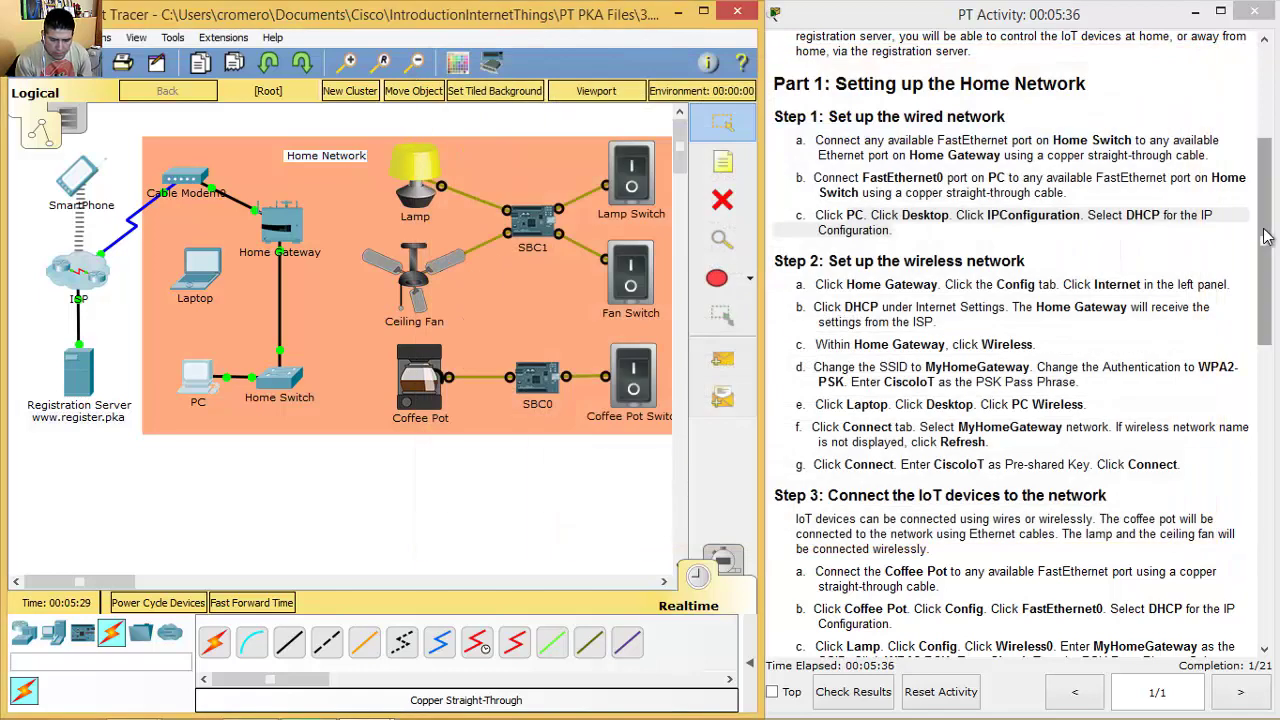
- Reopen the PC's IP Configuration, repeat the DHCP request by toggling Static and DHCP, and close the window
{"action": "left_click", "coordinate": [200, 380]}
{"action": "left_click", "coordinate": [345, 240]}
{"action": "left_click", "coordinate": [533, 249]}
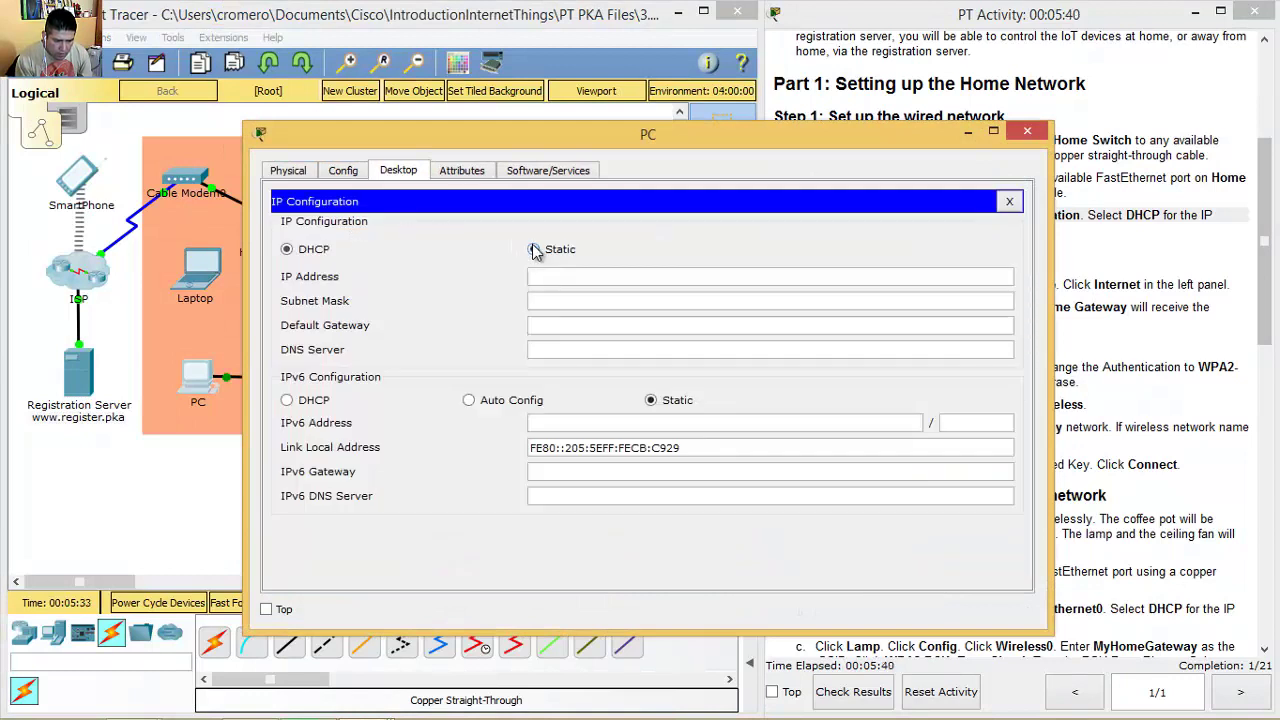
{"action": "left_click", "coordinate": [287, 250]}
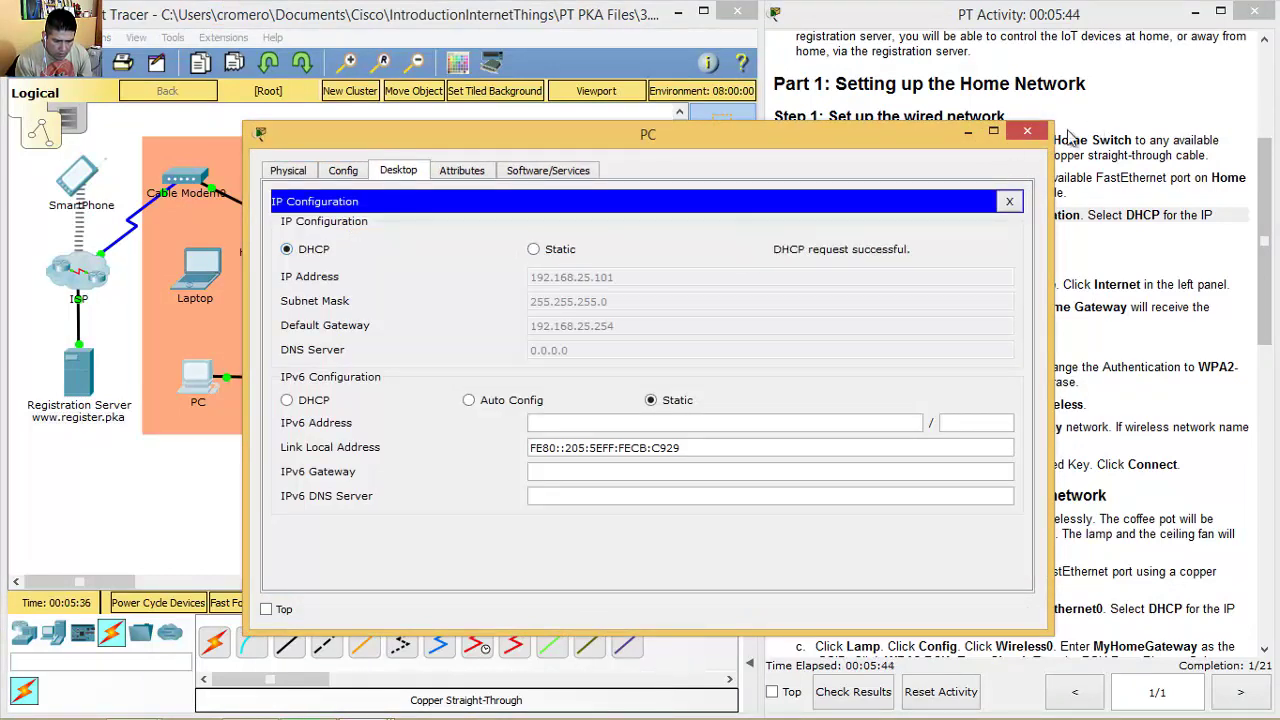
{"action": "left_click", "coordinate": [1027, 131]}
- Open the Internet interface settings in the Home Gateway's configuration, following step 2a of the activity instructions
{"action": "left_click", "coordinate": [1230, 185]}
{"action": "scroll", "coordinate": [996, 121], "scroll_direction": "down", "scroll_amount": 3}
{"action": "left_click_drag", "start_coordinate": [838, 57], "coordinate": [1036, 56]}
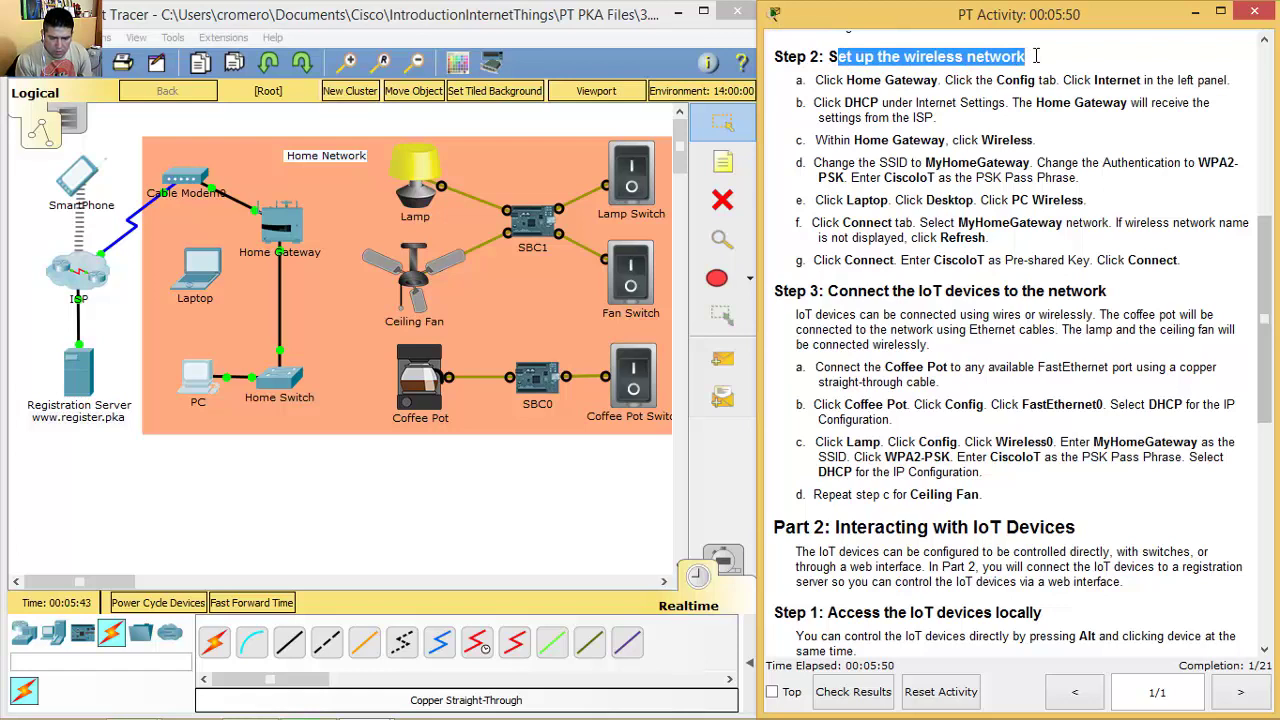
{"action": "left_click_drag", "start_coordinate": [816, 80], "coordinate": [1230, 80]}
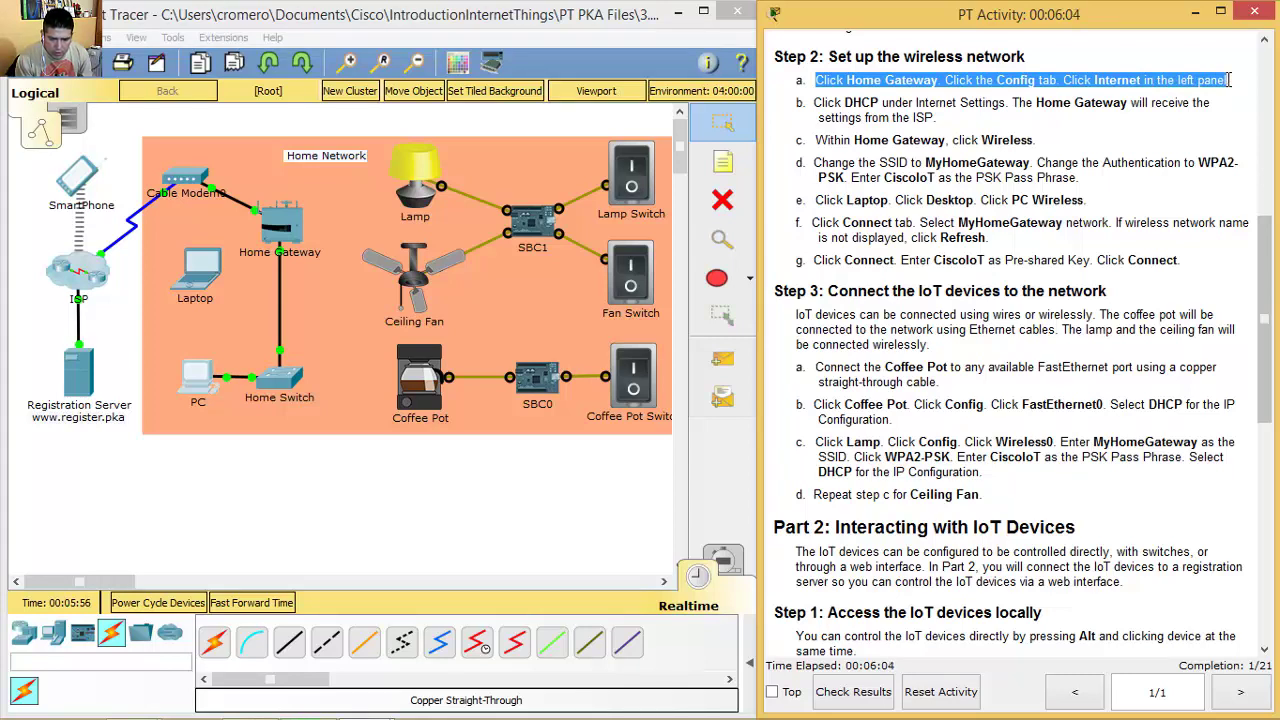
{"action": "left_click", "coordinate": [265, 245]}
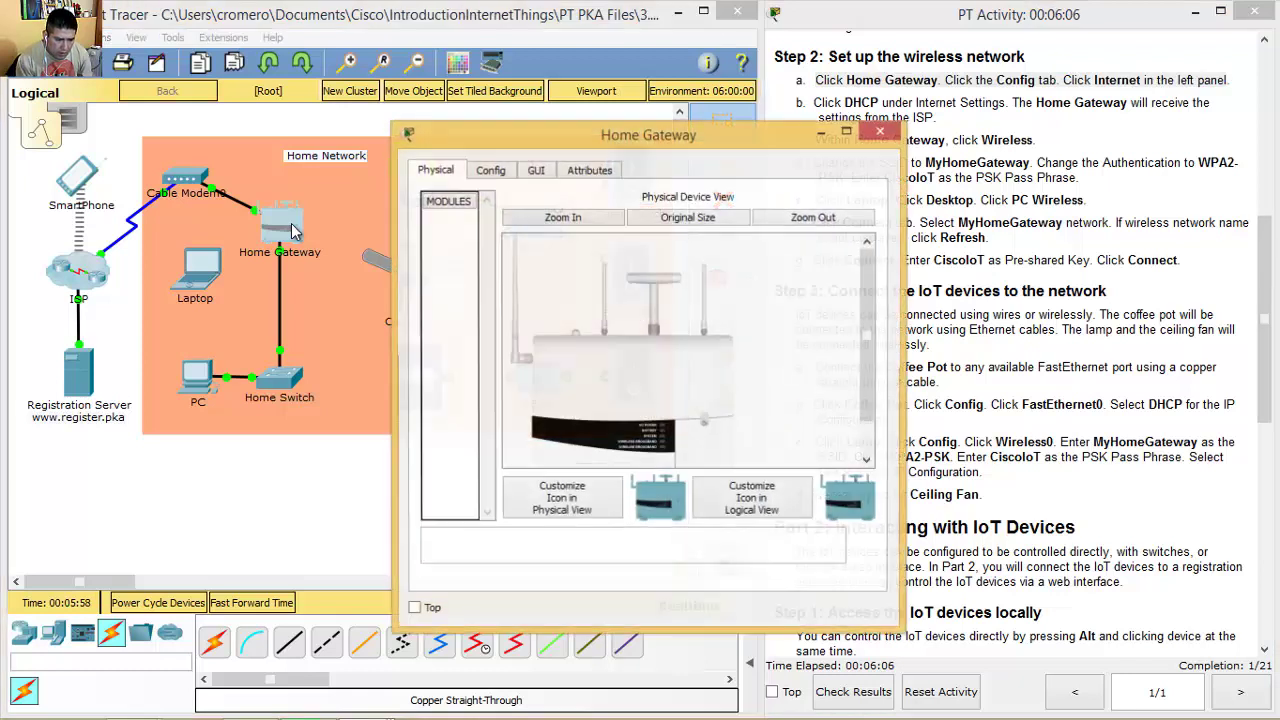
{"action": "left_click_drag", "start_coordinate": [480, 134], "coordinate": [397, 130]}
{"action": "left_click", "coordinate": [369, 149]}
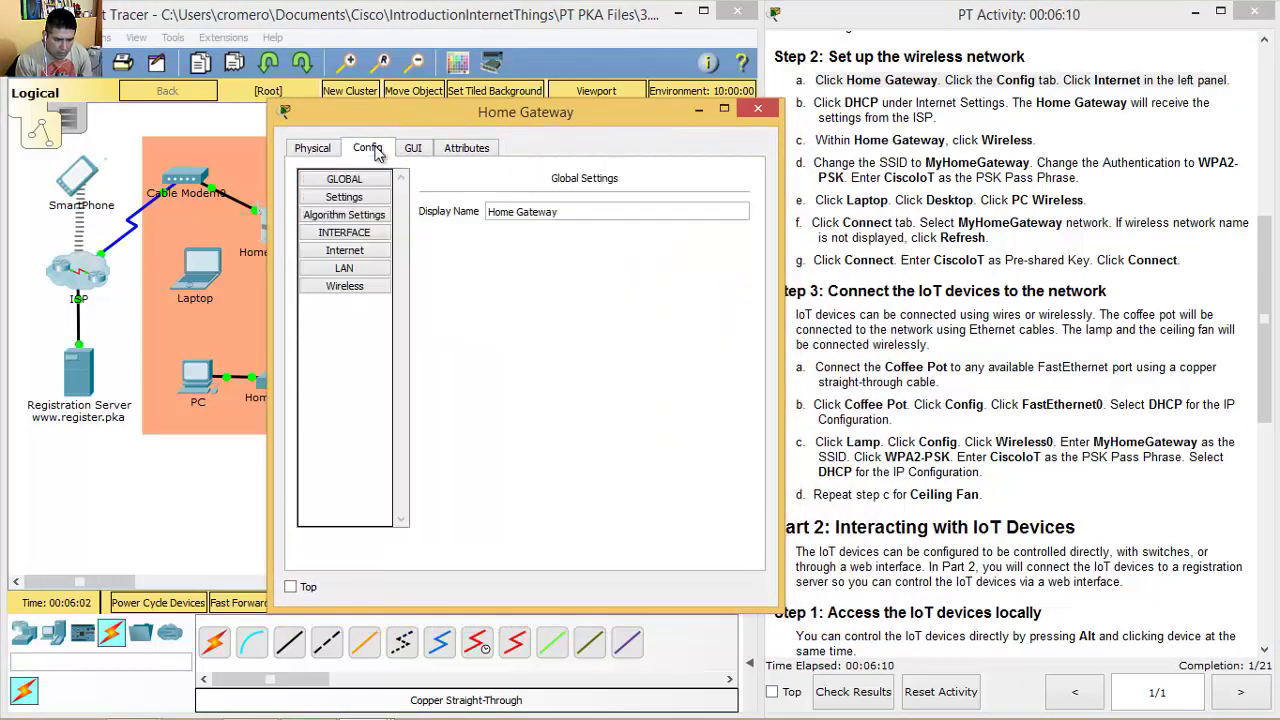
{"action": "left_click", "coordinate": [364, 255]}
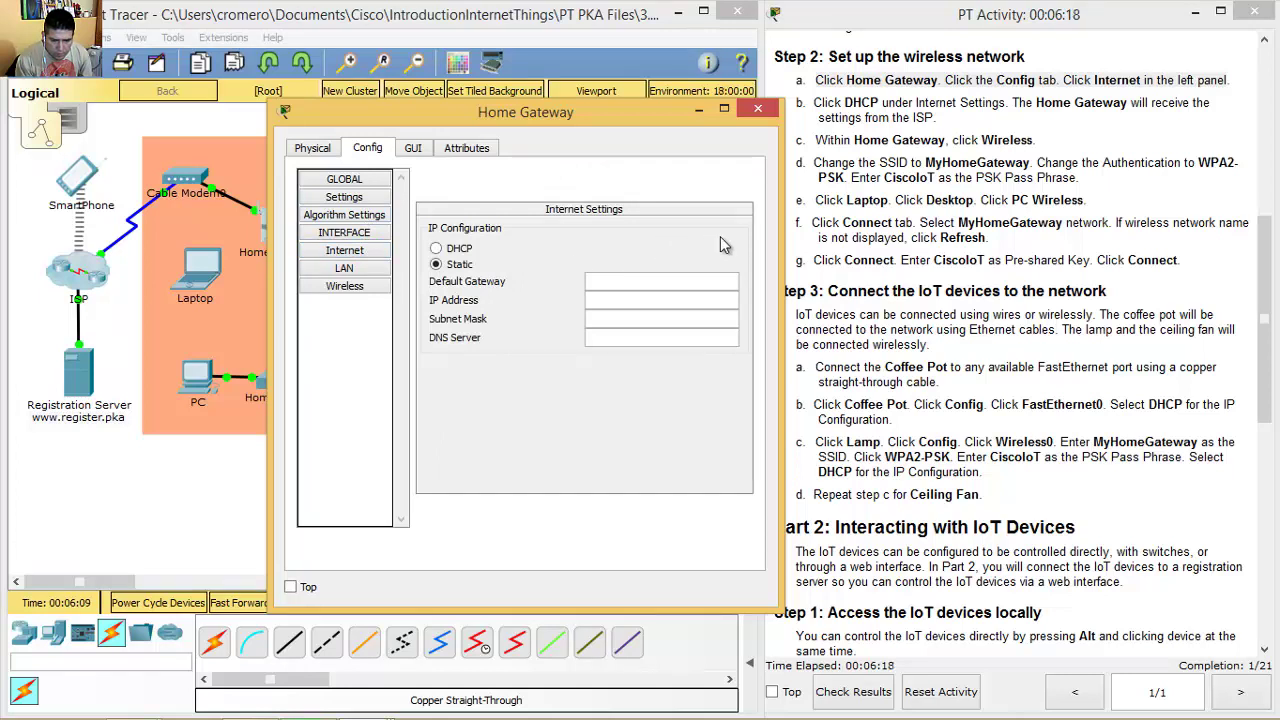
- Set the Home Gateway's Internet IP configuration to DHCP, following step 2b of the instructions
{"action": "left_click", "coordinate": [870, 162]}
{"action": "left_click_drag", "start_coordinate": [814, 102], "coordinate": [940, 118]}
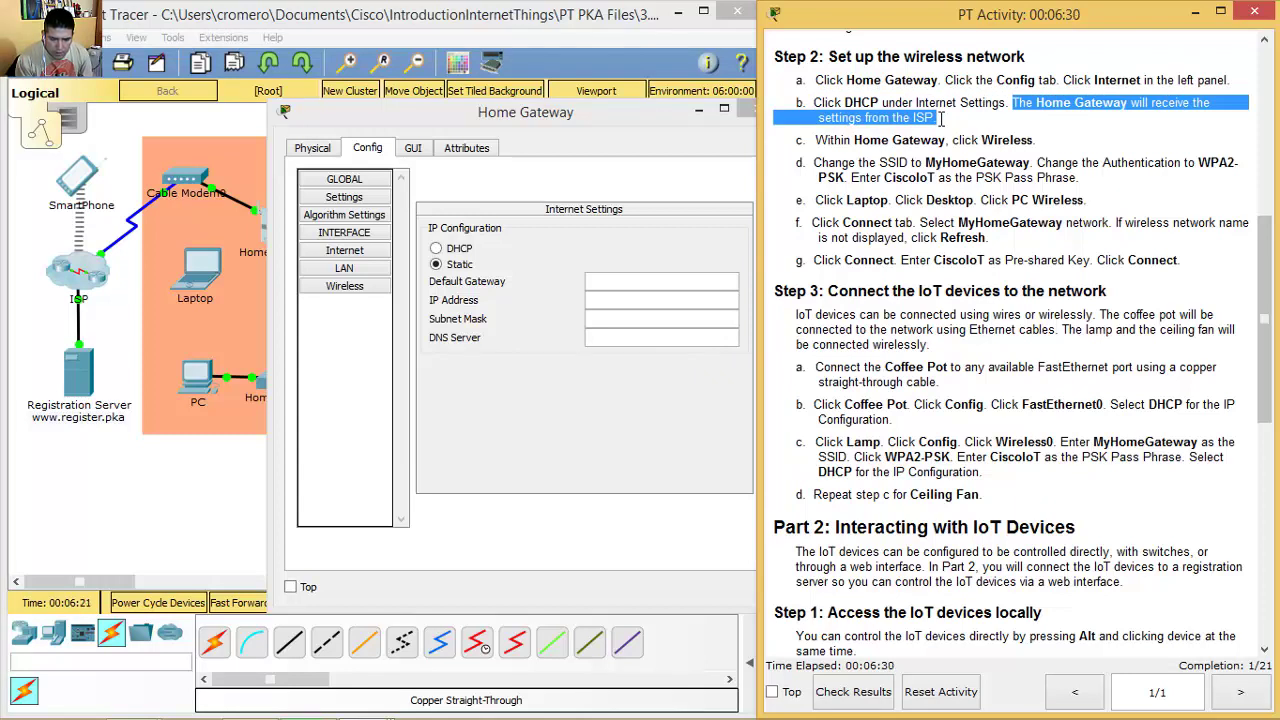
{"action": "left_click", "coordinate": [628, 228]}
{"action": "left_click_drag", "start_coordinate": [935, 118], "coordinate": [988, 99]}
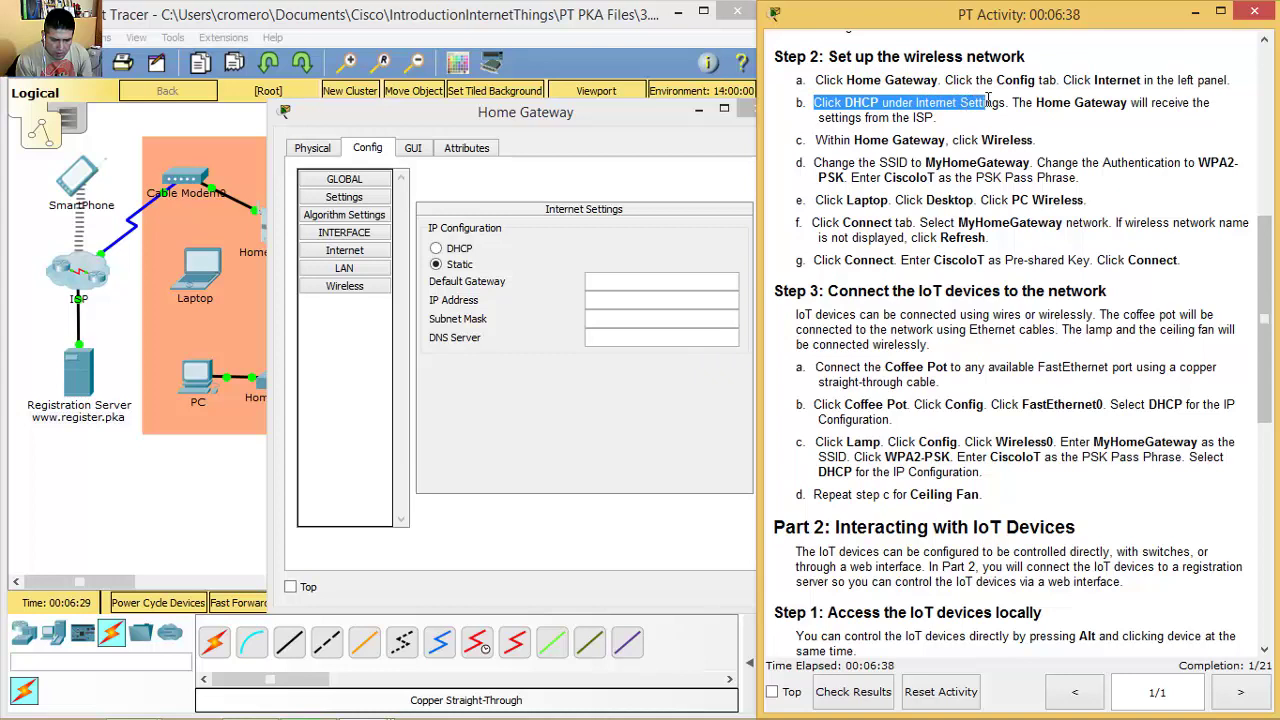
{"action": "left_click", "coordinate": [729, 174]}
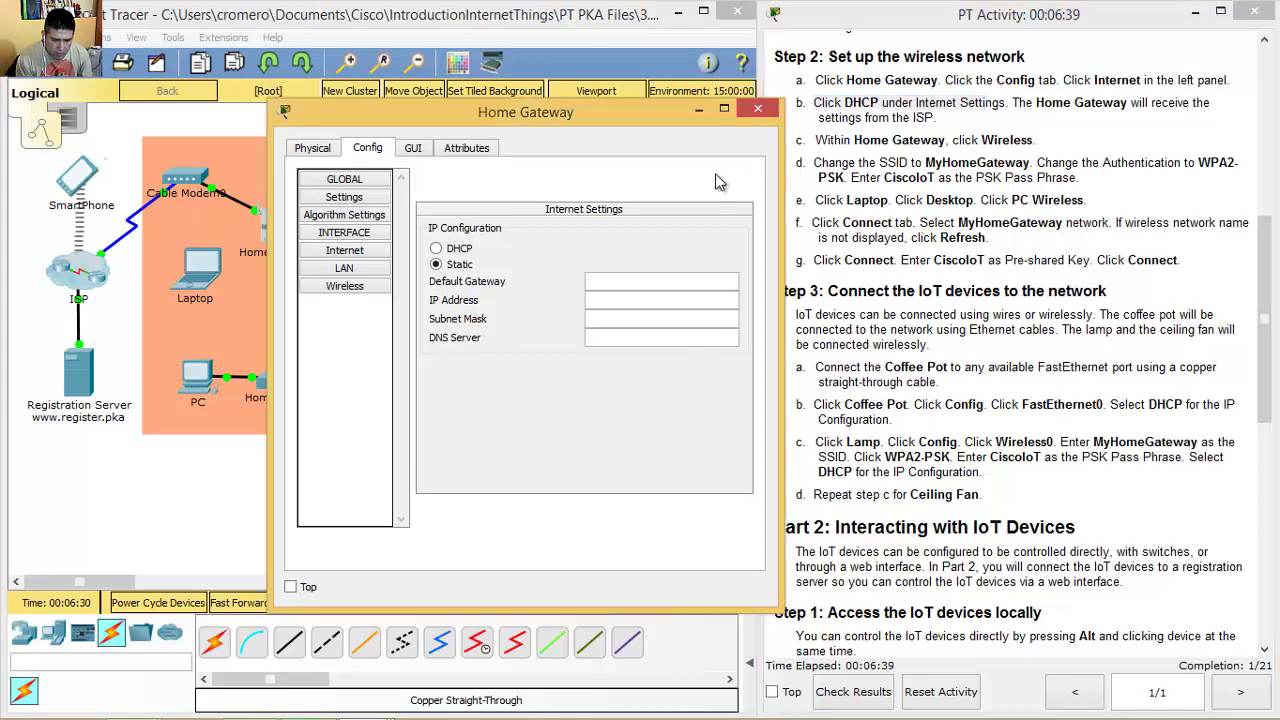
{"action": "left_click", "coordinate": [437, 249]}
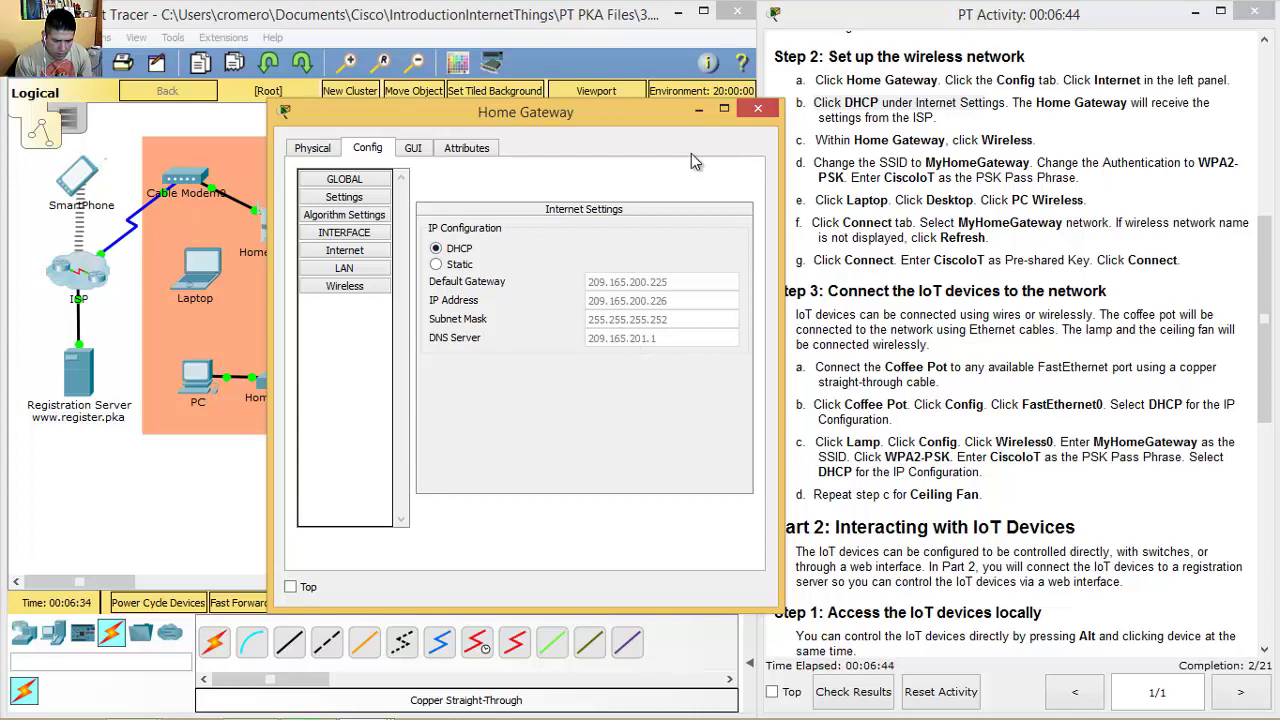
- Open the Home Gateway's wireless settings, widen the window to show all fields, and change the SSID to MyHomeGateway
{"action": "left_click", "coordinate": [814, 160]}
{"action": "left_click_drag", "start_coordinate": [818, 142], "coordinate": [1040, 142]}
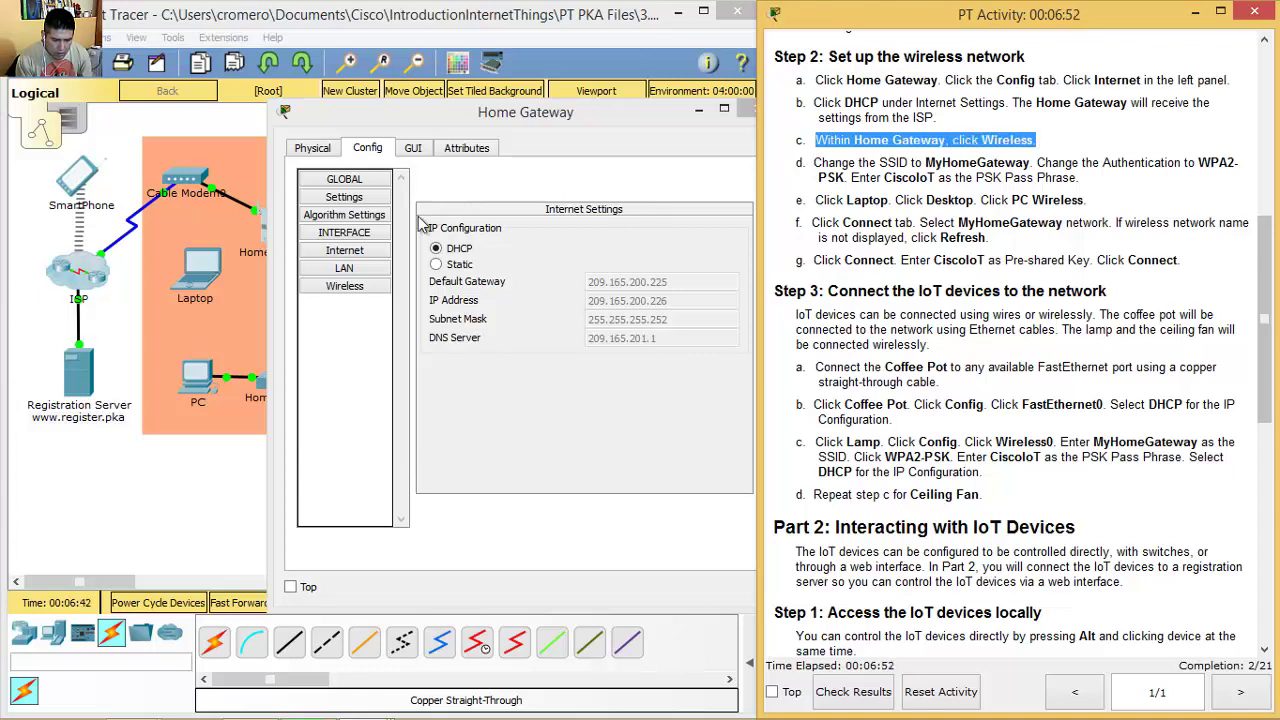
{"action": "left_click", "coordinate": [340, 286]}
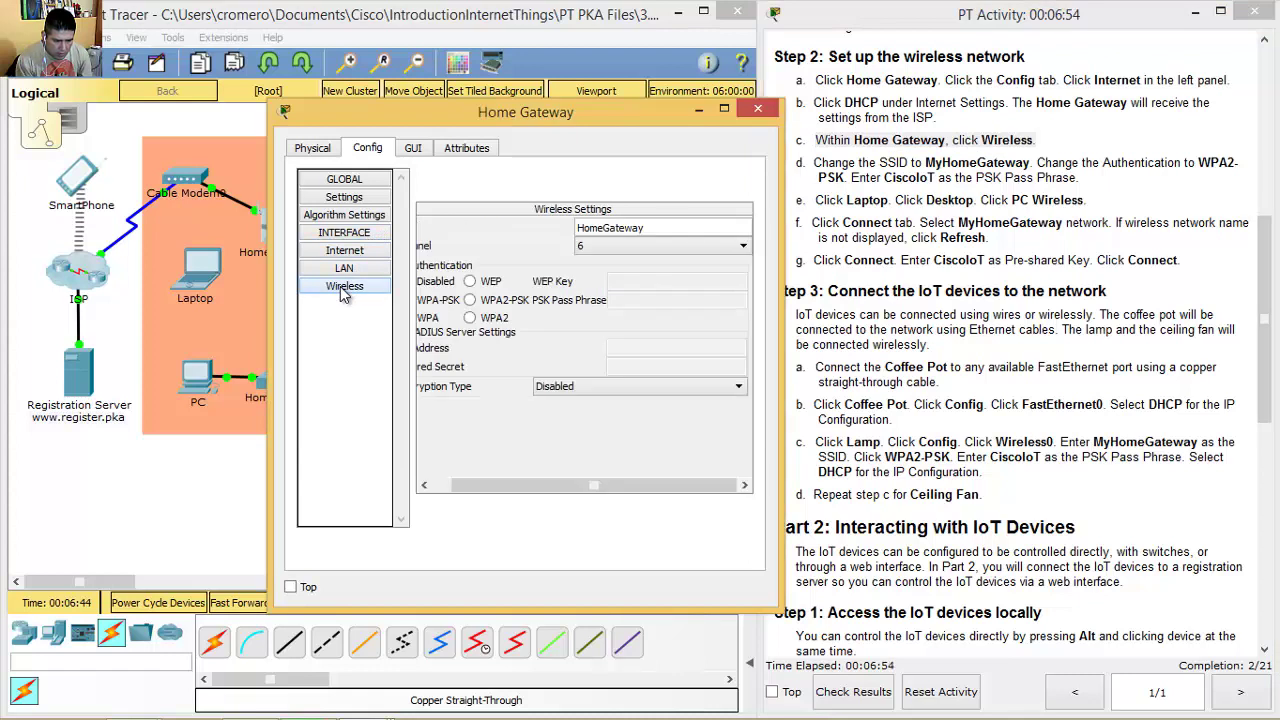
{"action": "left_click_drag", "start_coordinate": [816, 162], "coordinate": [1034, 162]}
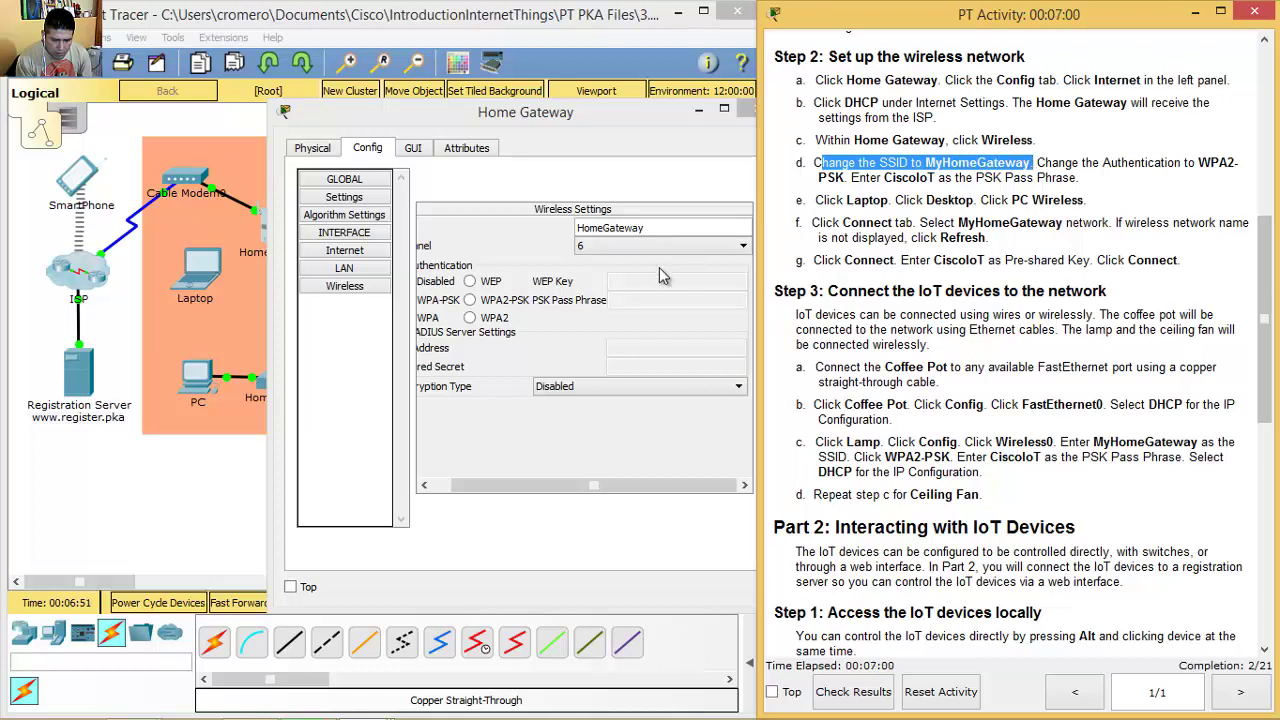
{"action": "left_click", "coordinate": [652, 228]}
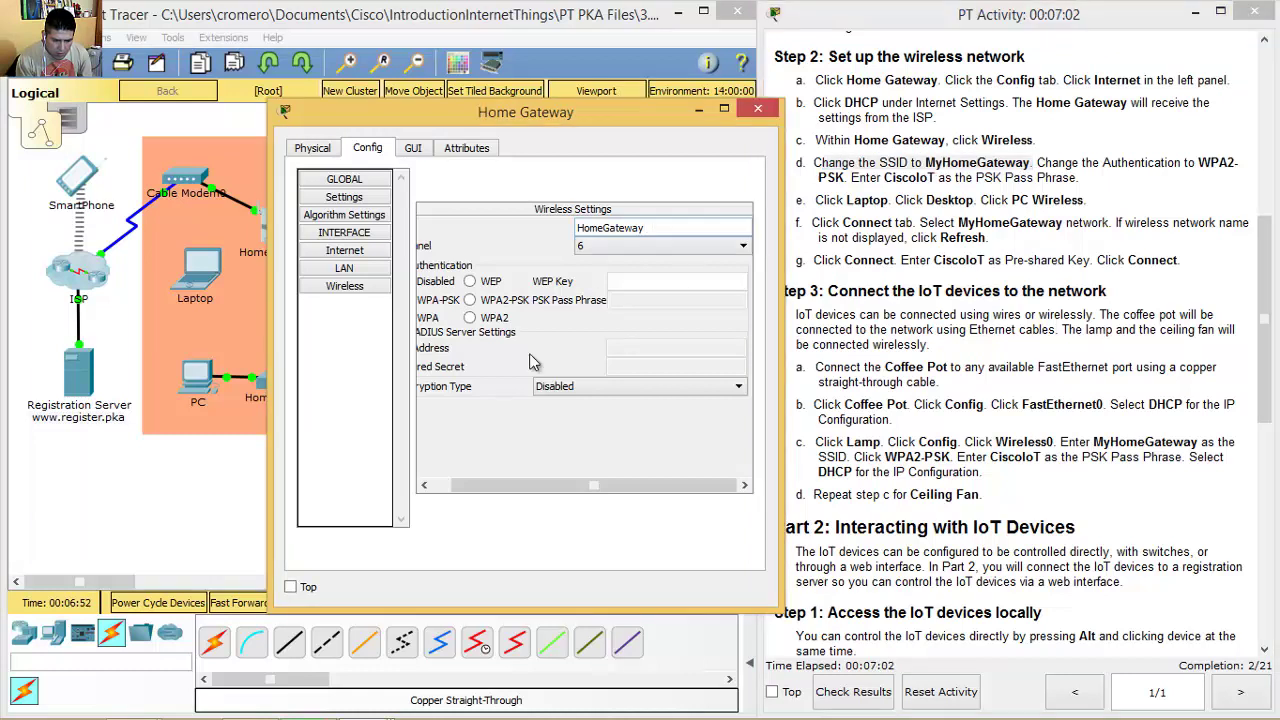
{"action": "left_click_drag", "start_coordinate": [268, 364], "coordinate": [157, 364]}
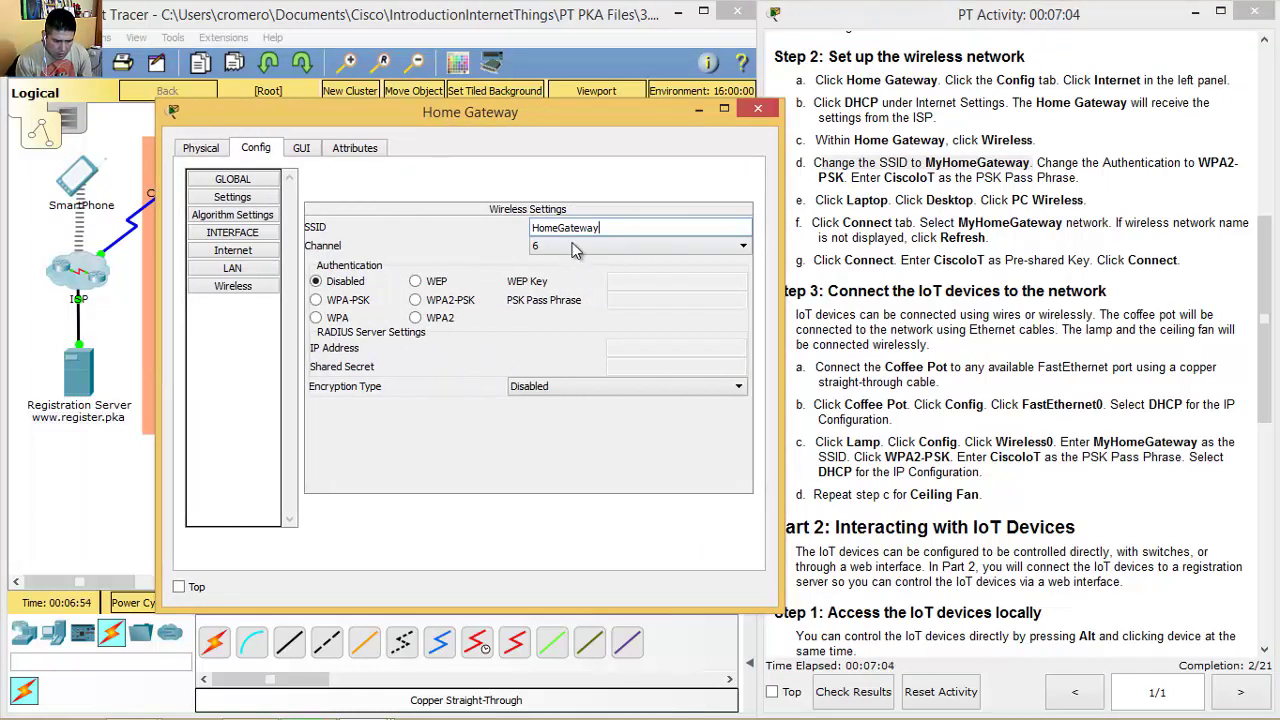
{"action": "left_click", "coordinate": [531, 228]}
{"action": "type", "text": "My"}
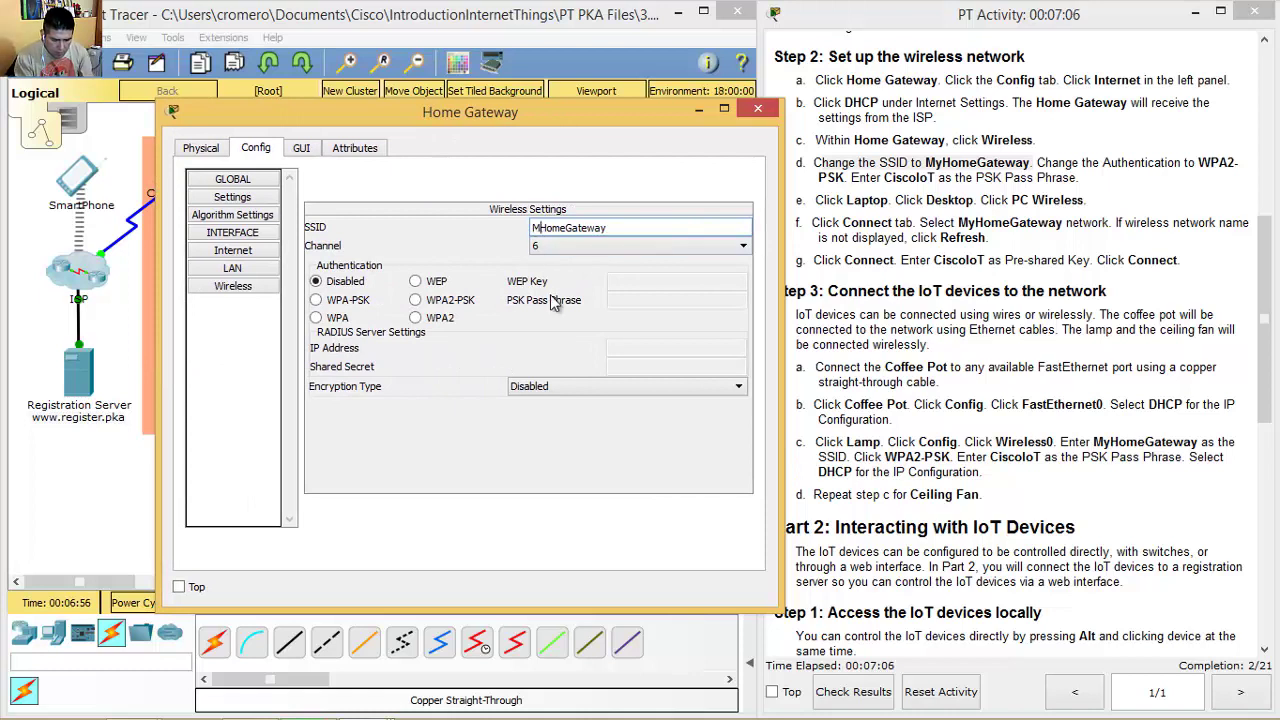
- Change the Home Gateway's wireless authentication to WPA2-PSK and dismiss the pass phrase error
{"action": "left_click", "coordinate": [1092, 162]}
{"action": "left_click_drag", "start_coordinate": [1113, 162], "coordinate": [847, 178]}
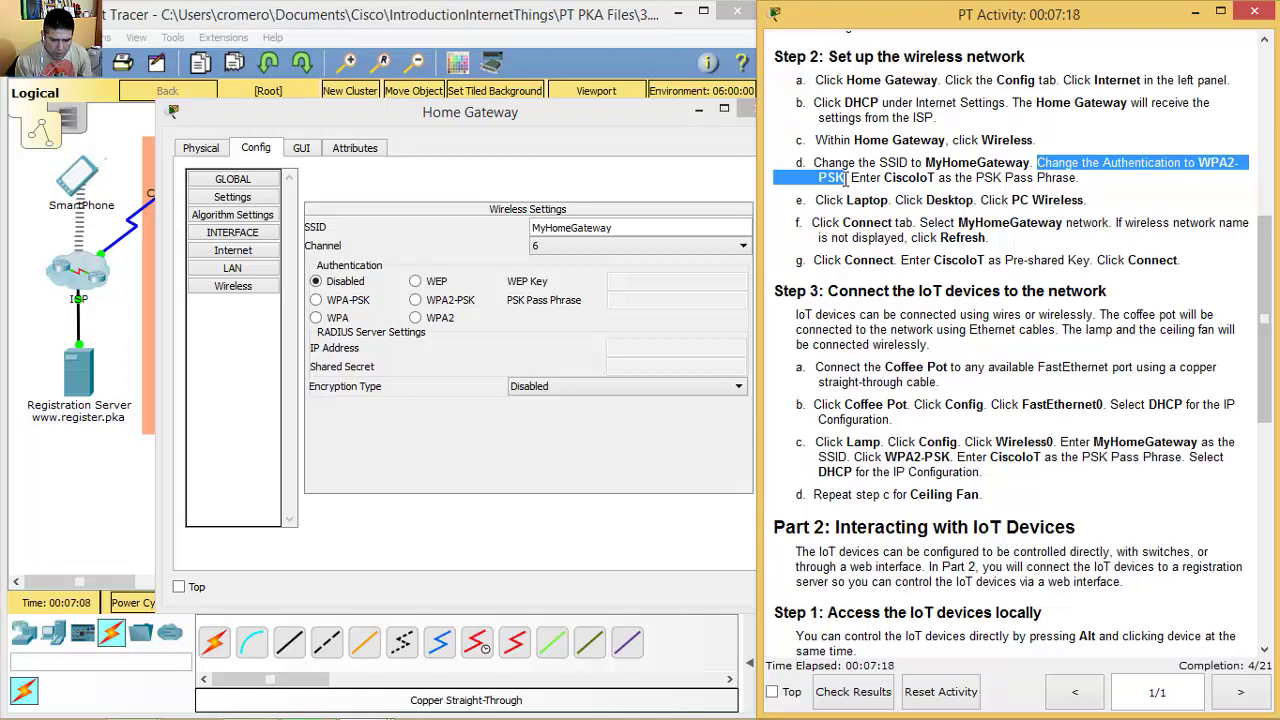
{"action": "left_click", "coordinate": [476, 329]}
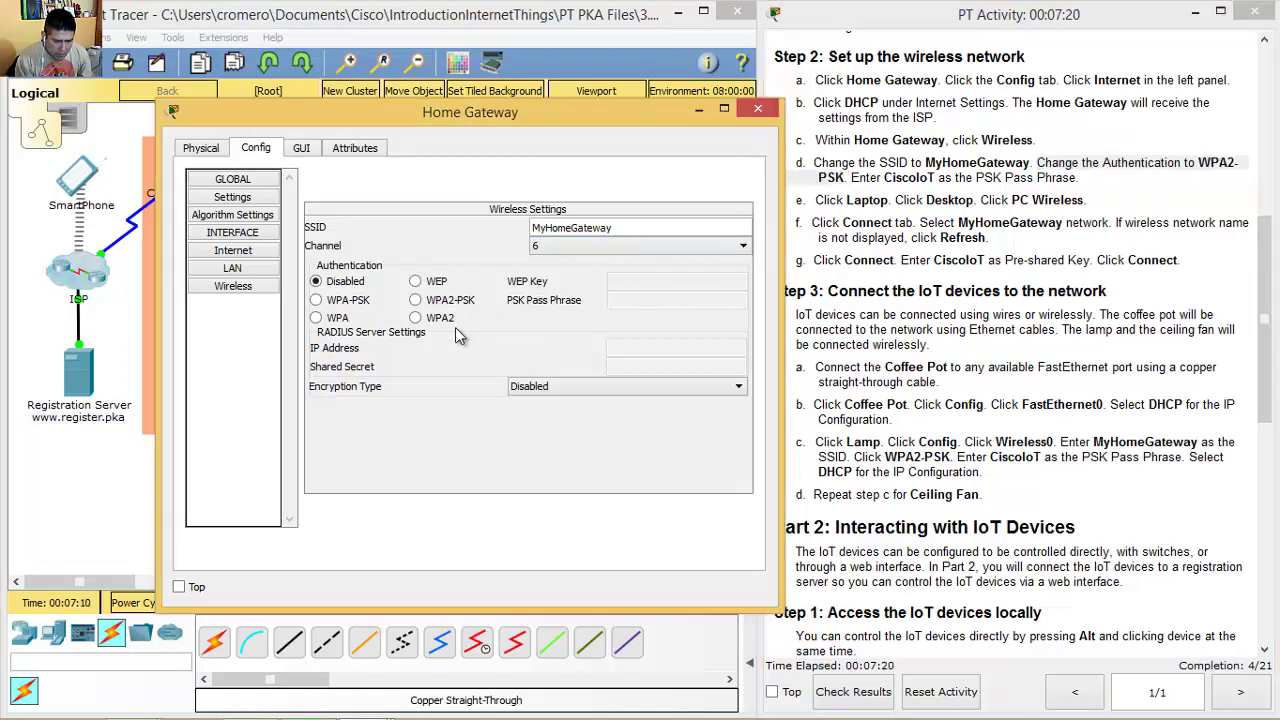
{"action": "left_click", "coordinate": [416, 300]}
{"action": "left_click", "coordinate": [636, 301]}
{"action": "left_click", "coordinate": [876, 226]}
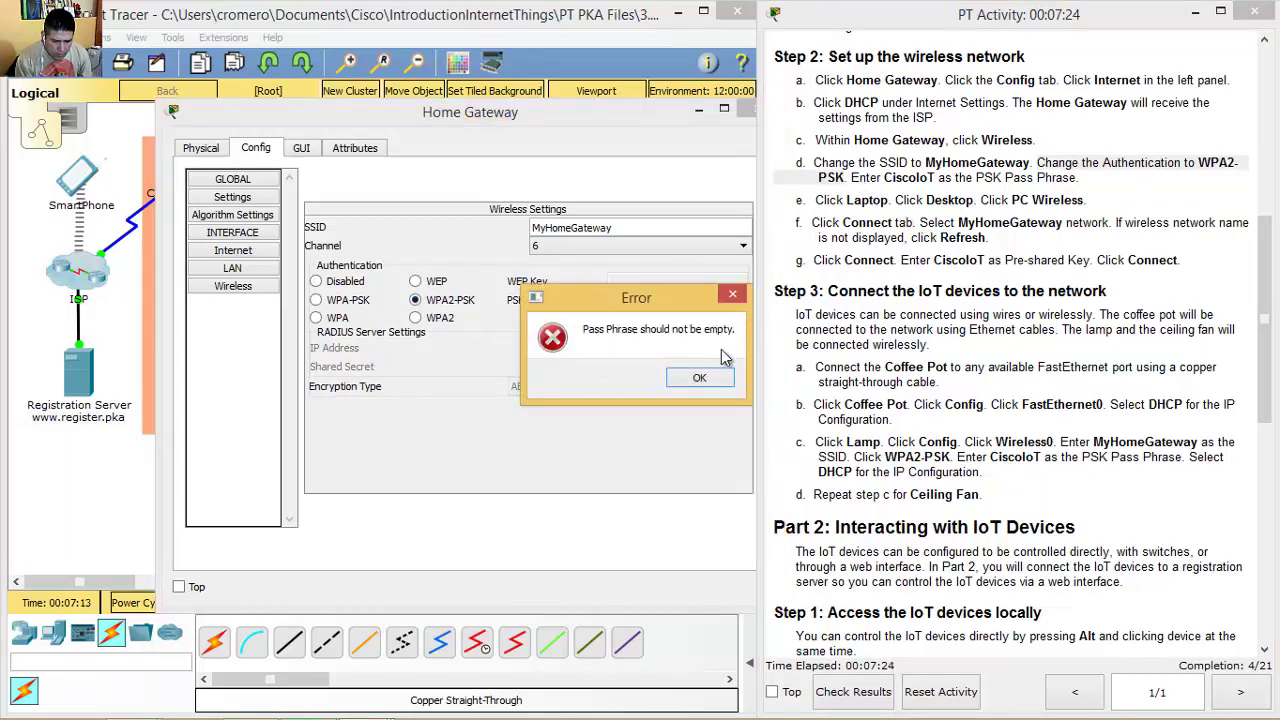
{"action": "left_click", "coordinate": [695, 386]}
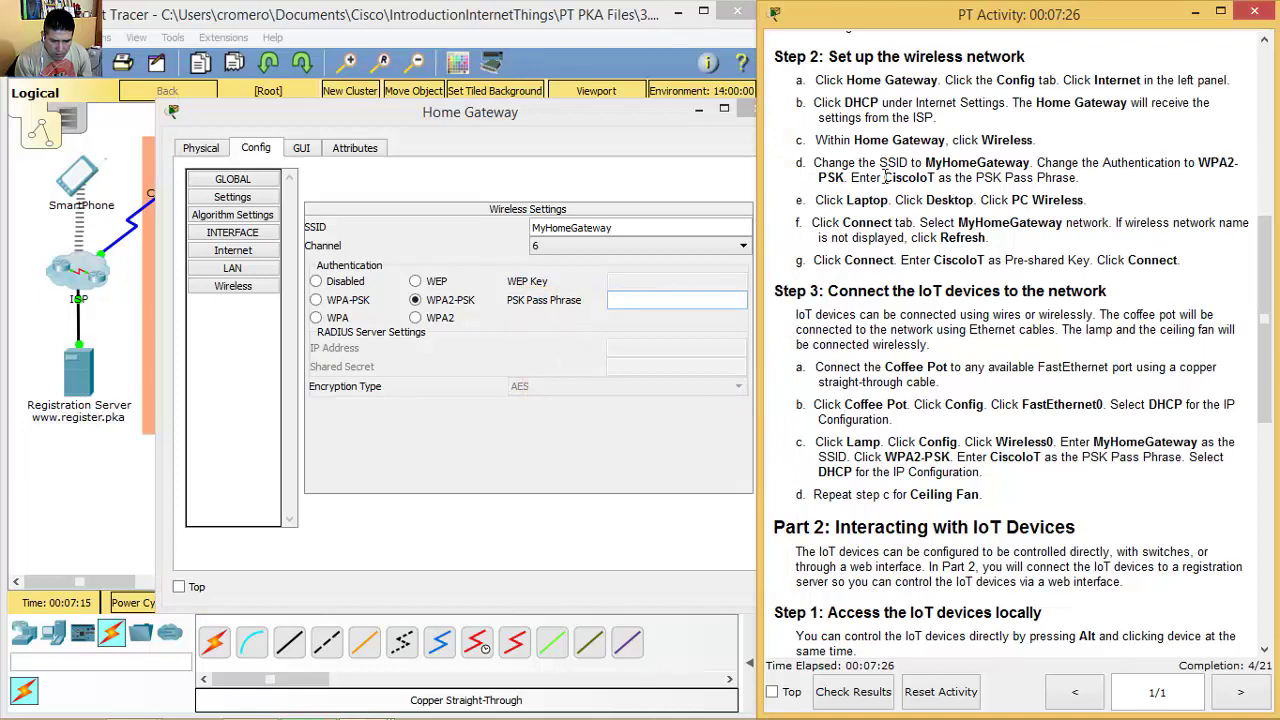
- Enter the PSK pass phrase given in the activity instructions in the Home Gateway's wireless settings
{"action": "left_click_drag", "start_coordinate": [905, 177], "coordinate": [1083, 178]}
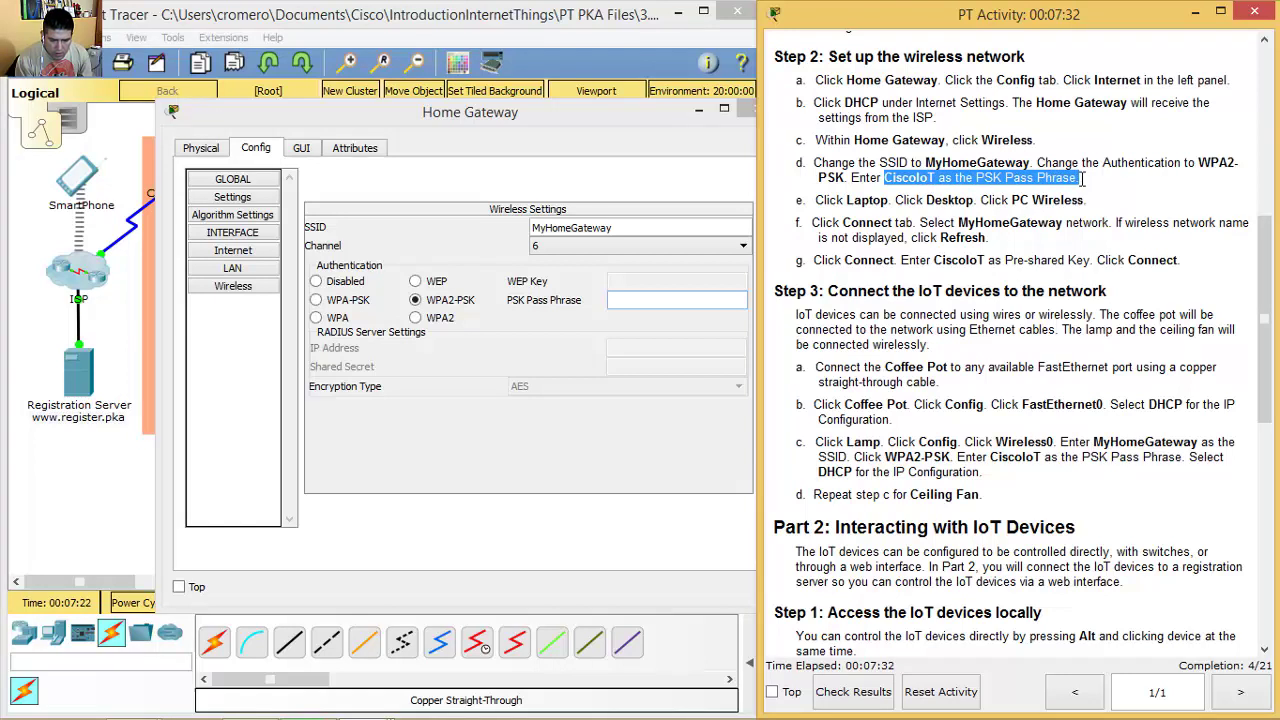
{"action": "left_click", "coordinate": [671, 293]}
{"action": "left_click", "coordinate": [813, 198]}
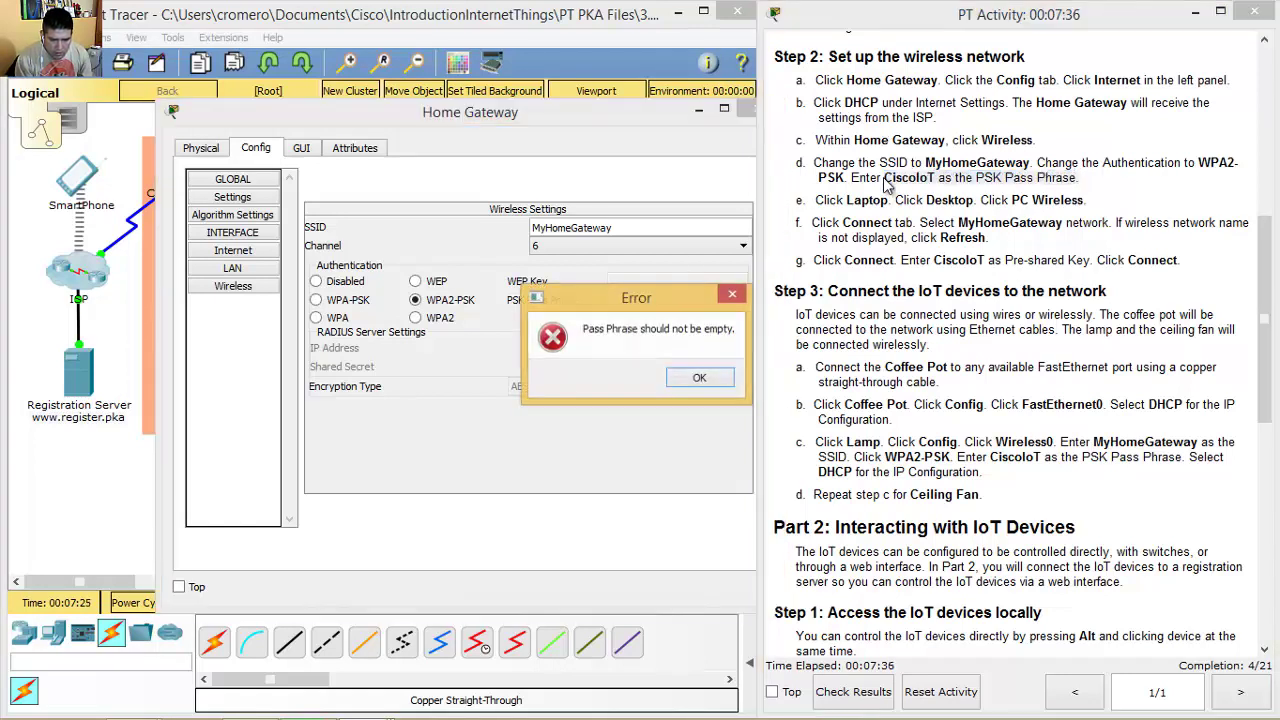
{"action": "left_click", "coordinate": [704, 376]}
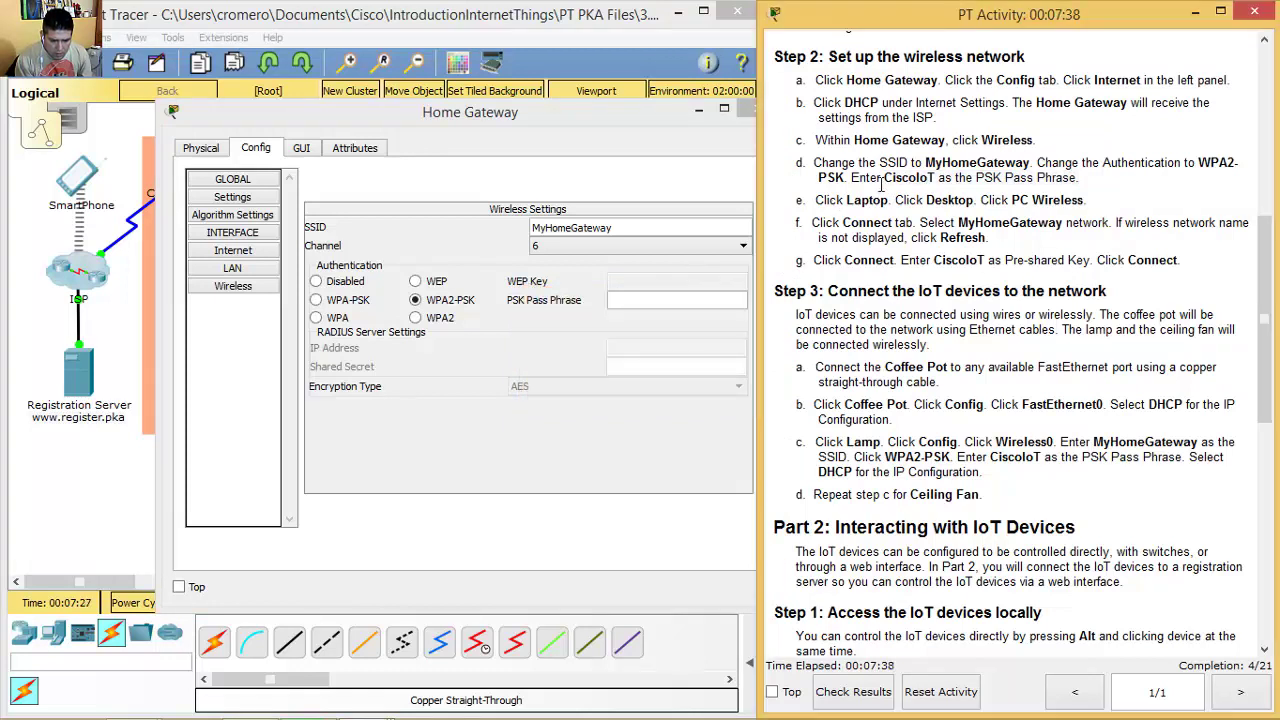
{"action": "left_click_drag", "start_coordinate": [884, 180], "coordinate": [906, 178]}
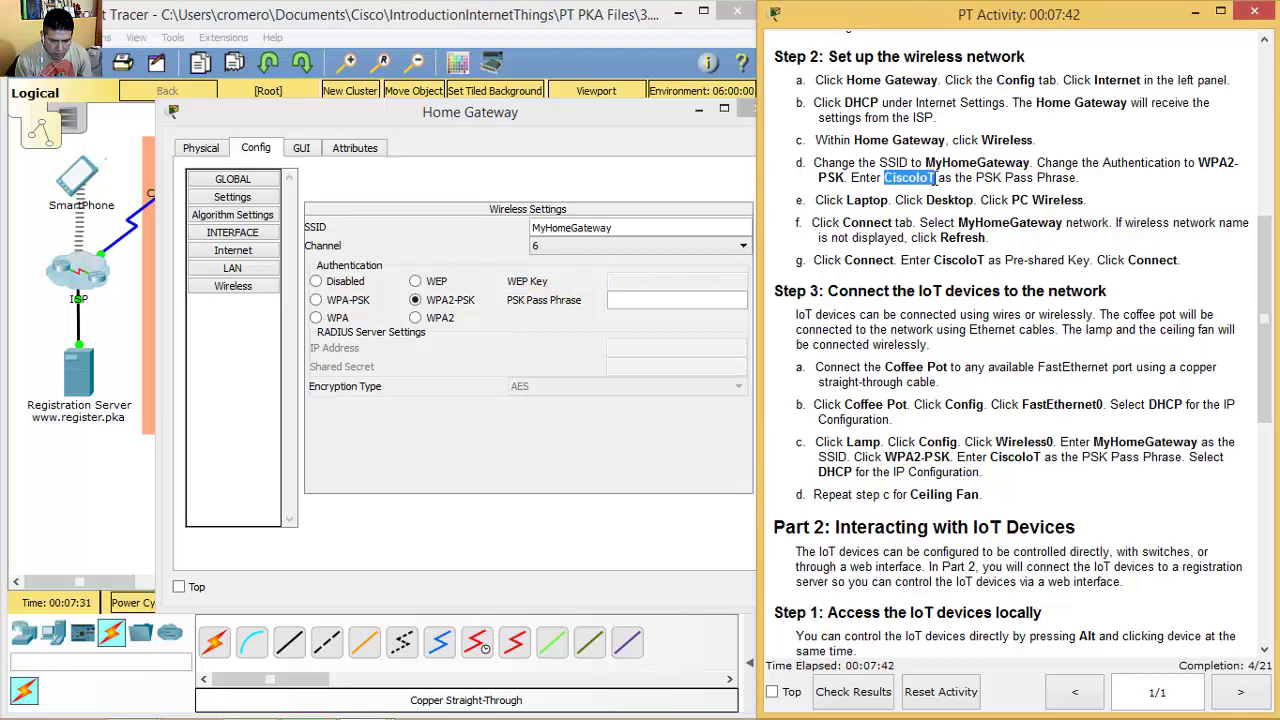
{"action": "left_click", "coordinate": [673, 299]}
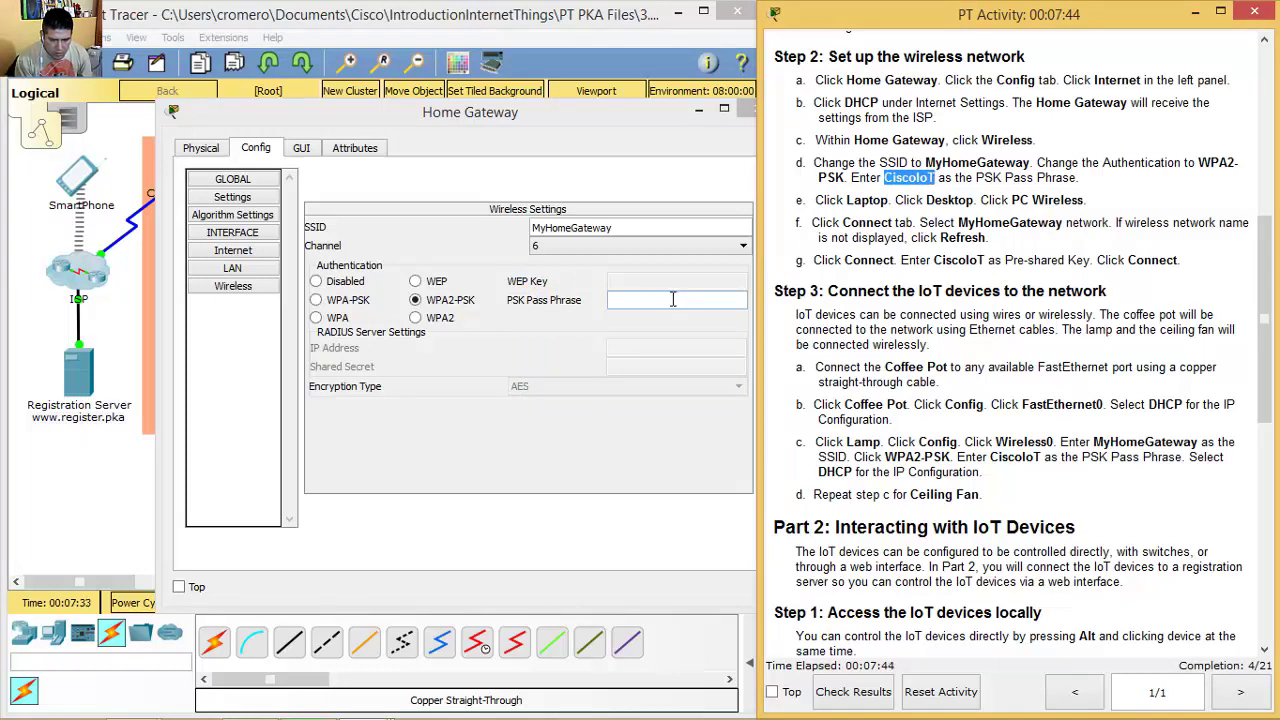
{"action": "left_click", "coordinate": [660, 301]}
{"action": "type", "text": "CiscoIoT"}
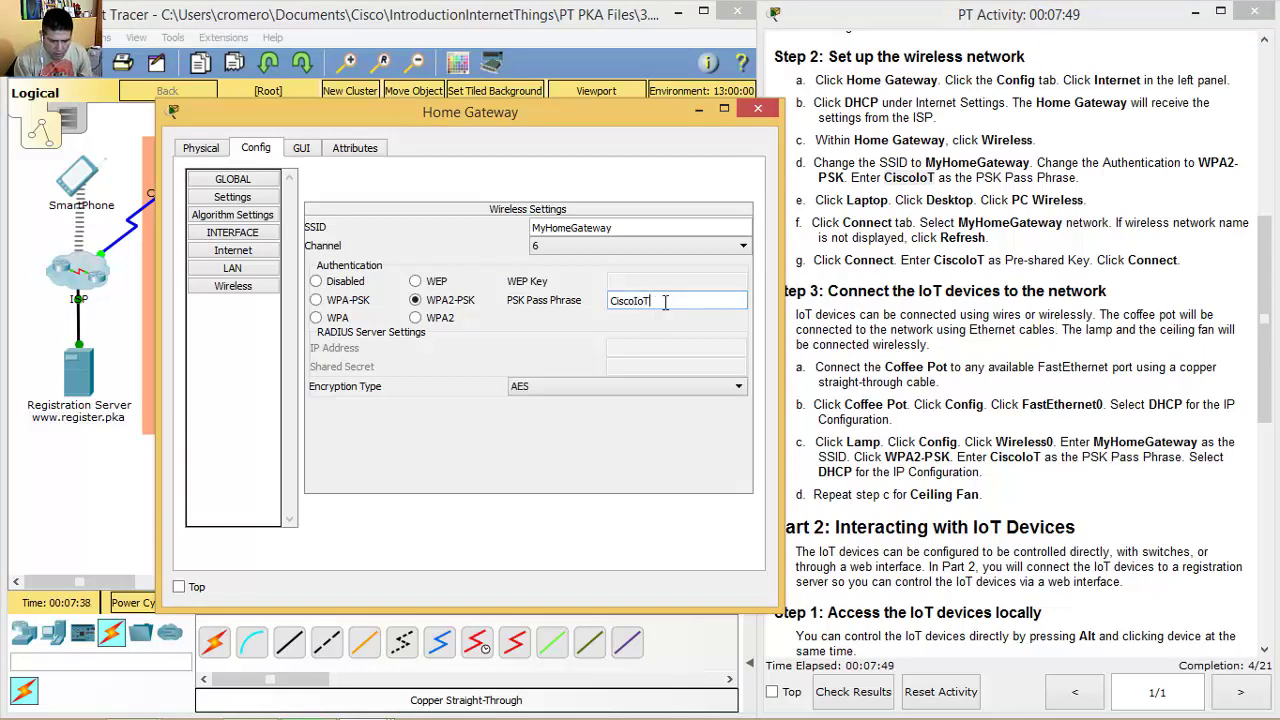
{"action": "left_click_drag", "start_coordinate": [662, 301], "coordinate": [610, 302]}
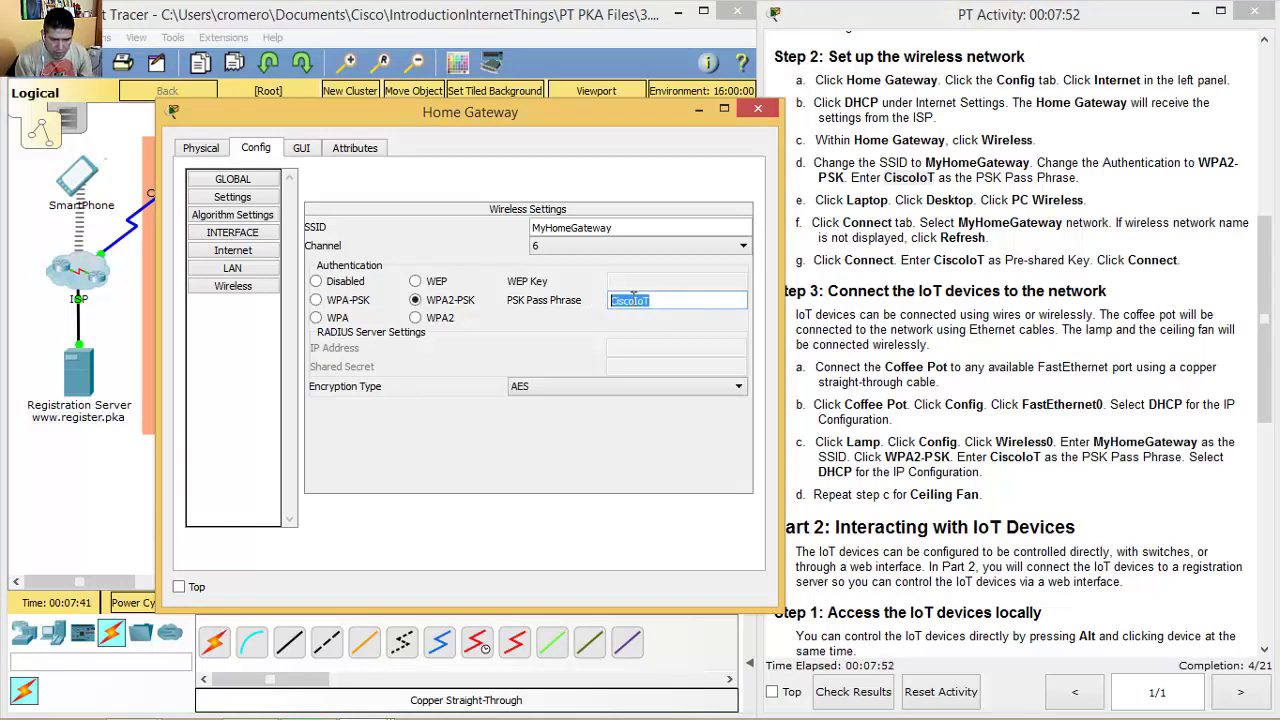
{"action": "left_click", "coordinate": [668, 303]}
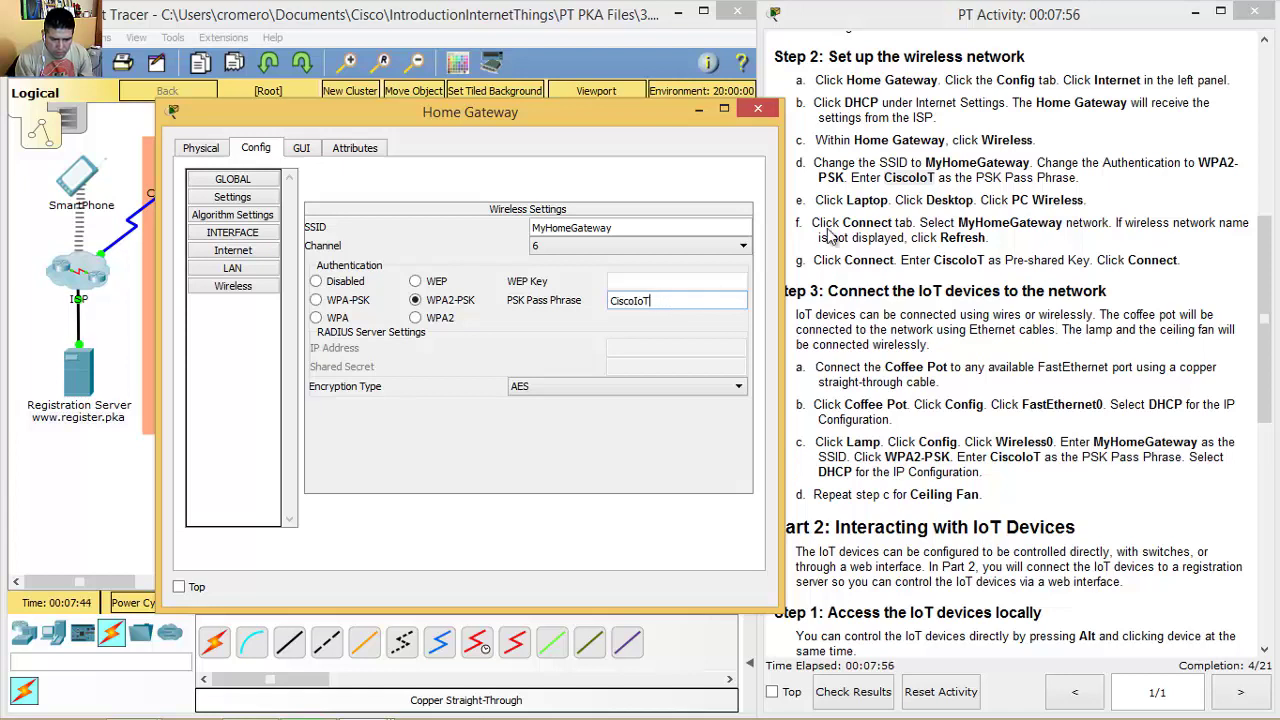
- Check step 2e of the instructions and close the Home Gateway's configuration window
{"action": "left_click", "coordinate": [870, 222]}
{"action": "left_click_drag", "start_coordinate": [813, 200], "coordinate": [931, 200]}
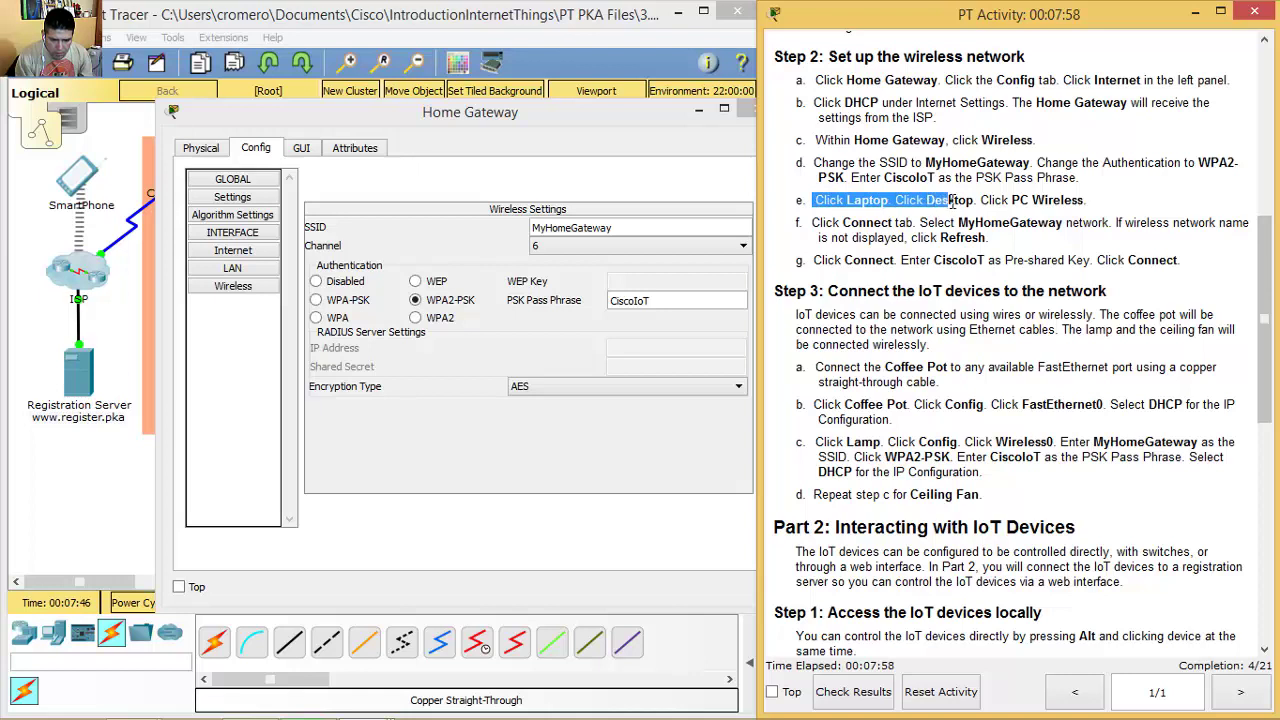
{"action": "left_click", "coordinate": [638, 110]}
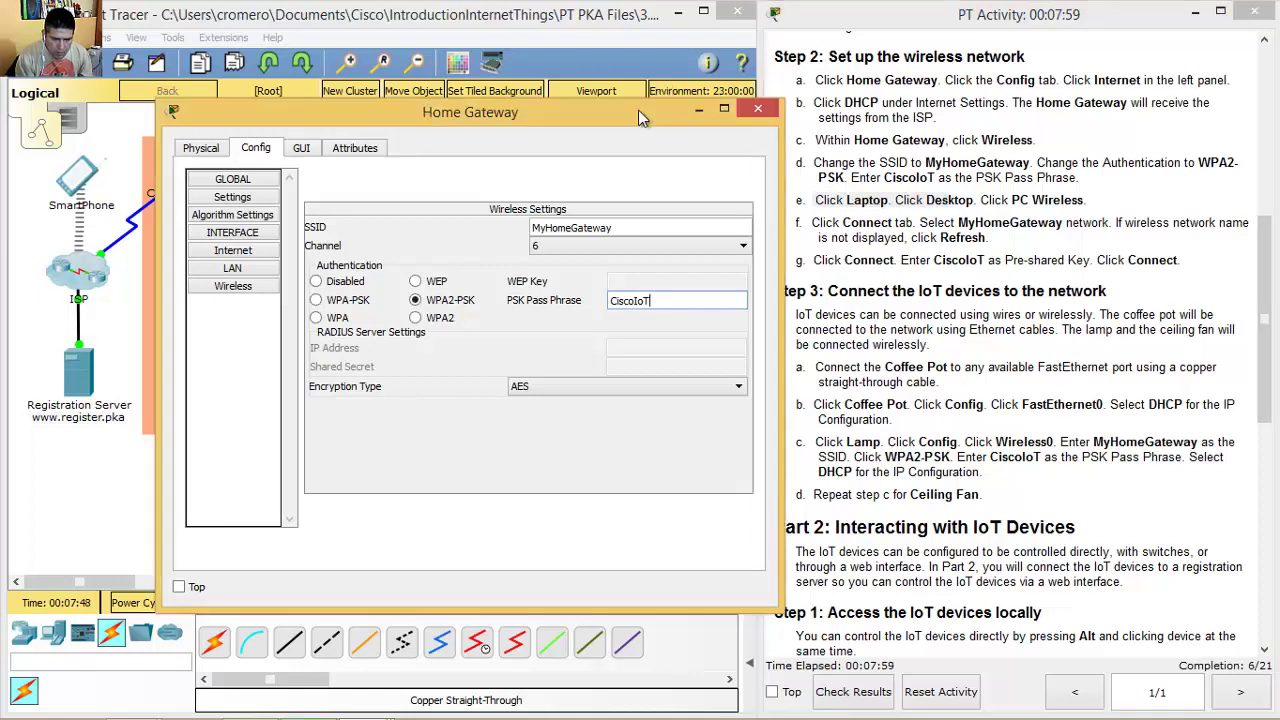
{"action": "left_click", "coordinate": [758, 108]}
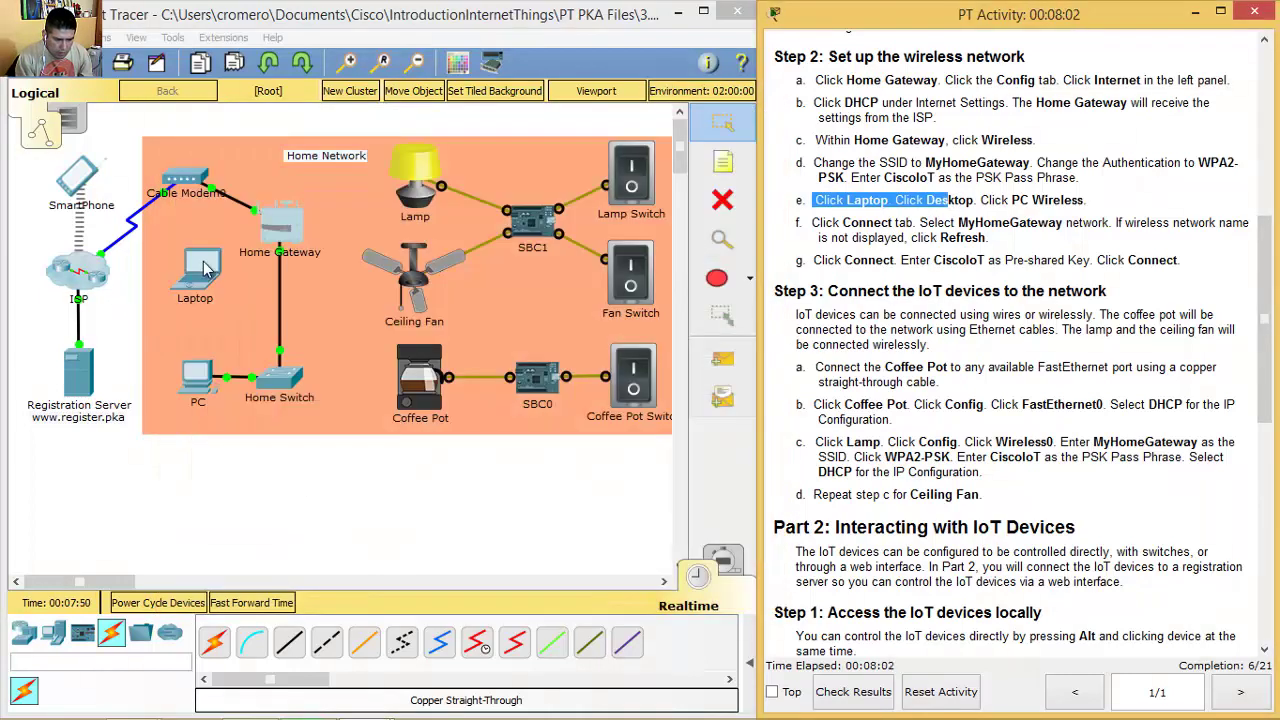
- Open the Laptop, fit its window beside the instructions, and launch the PC Wireless application
{"action": "left_click", "coordinate": [203, 266]}
{"action": "left_click_drag", "start_coordinate": [465, 152], "coordinate": [263, 104]}
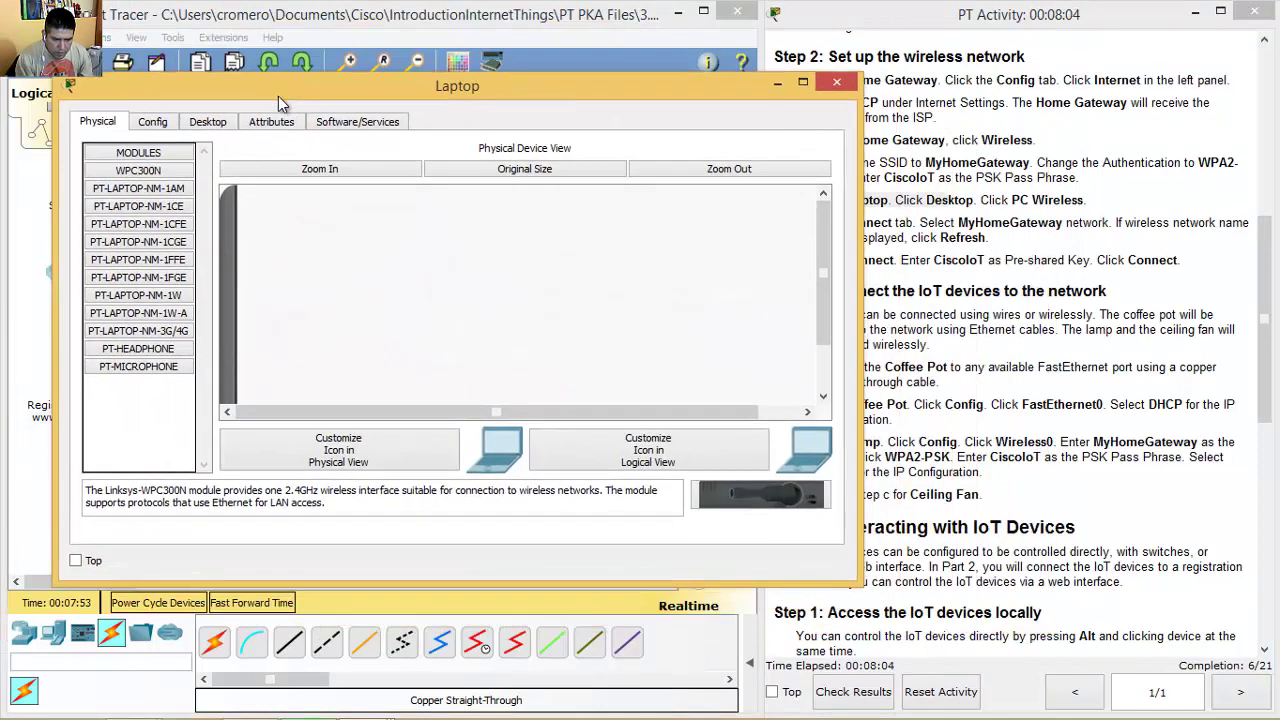
{"action": "left_click_drag", "start_coordinate": [850, 233], "coordinate": [757, 240]}
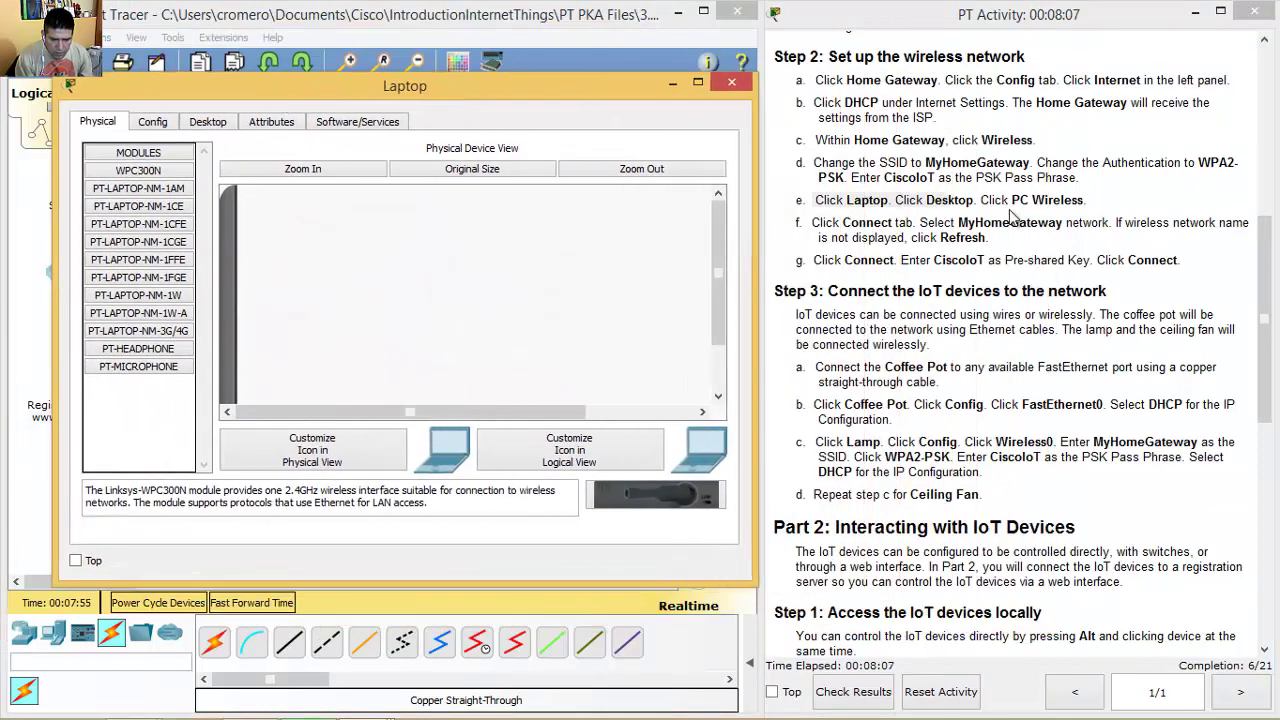
{"action": "left_click", "coordinate": [208, 123]}
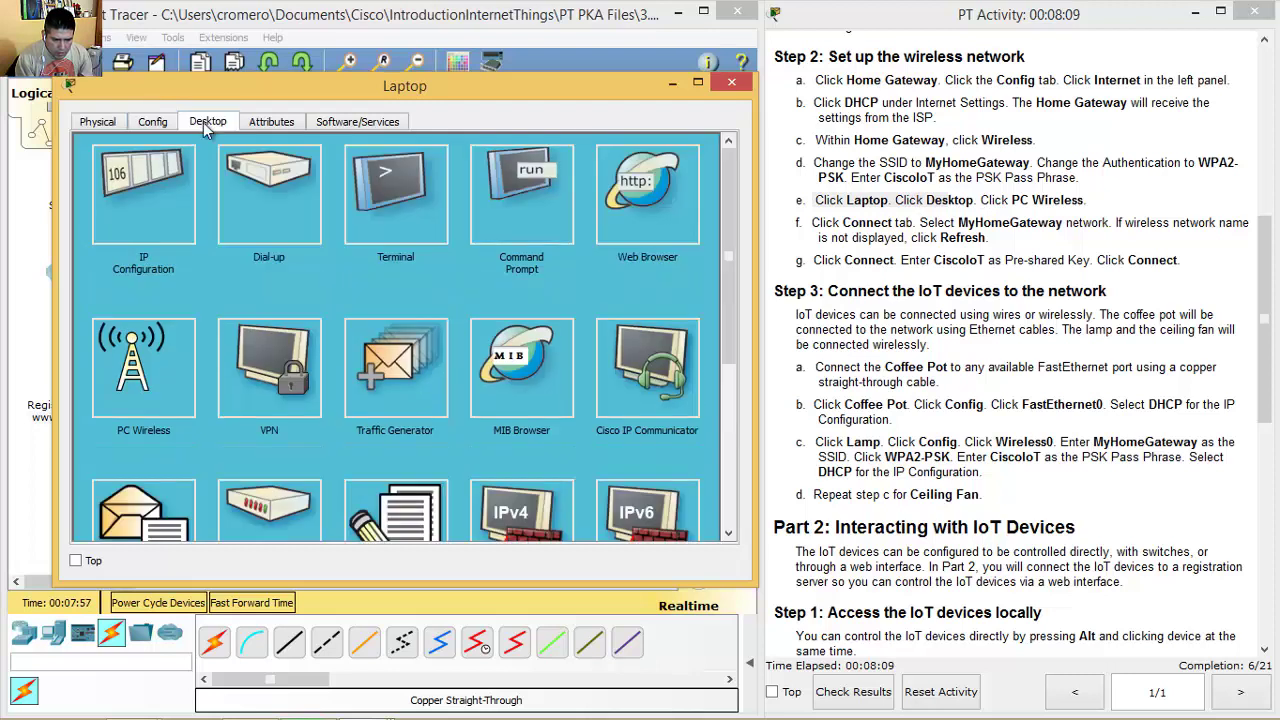
{"action": "left_click", "coordinate": [155, 378]}
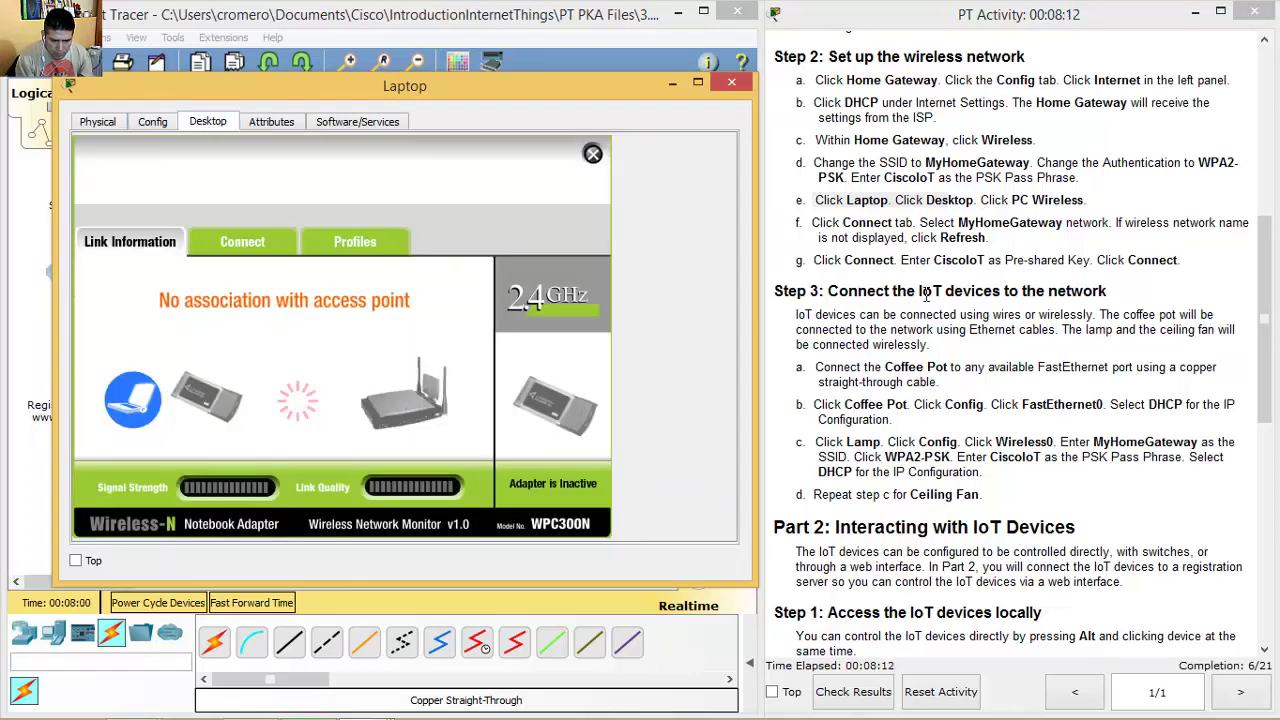
- Select MyHomeGateway in the Laptop's list of available wireless networks, following step 2f of the instructions
{"action": "left_click_drag", "start_coordinate": [850, 224], "coordinate": [928, 224]}
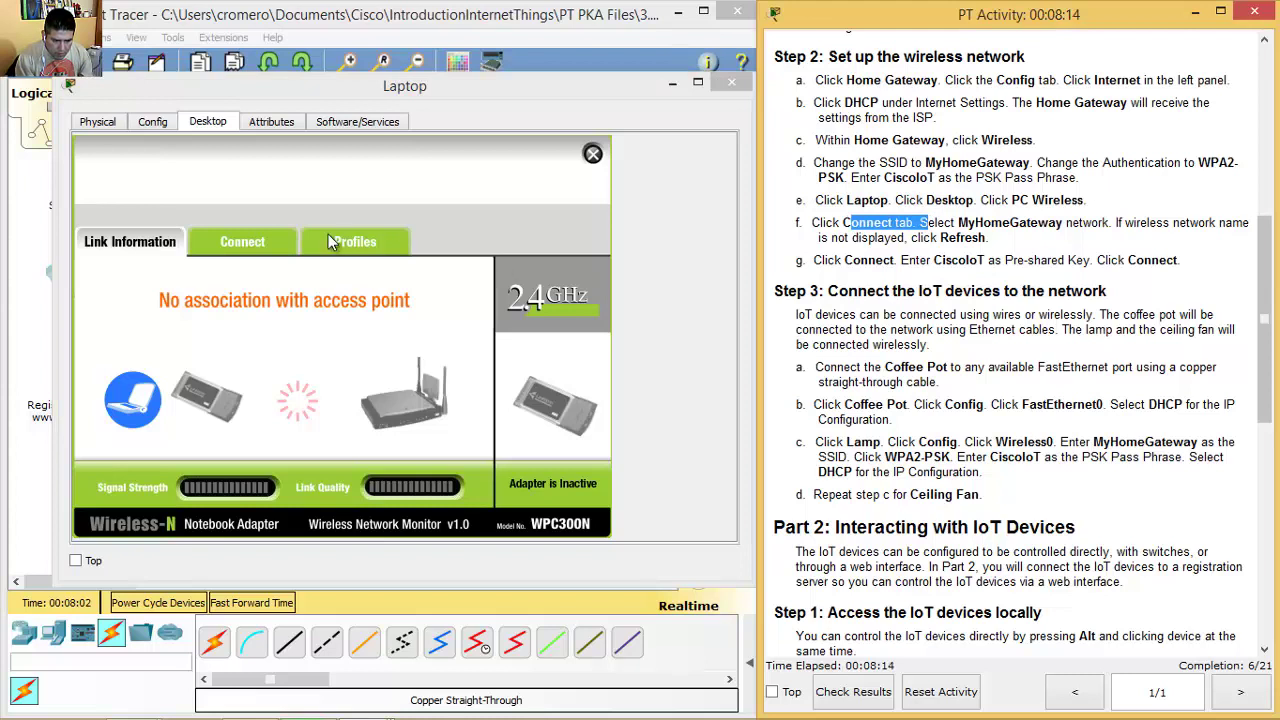
{"action": "left_click", "coordinate": [250, 243]}
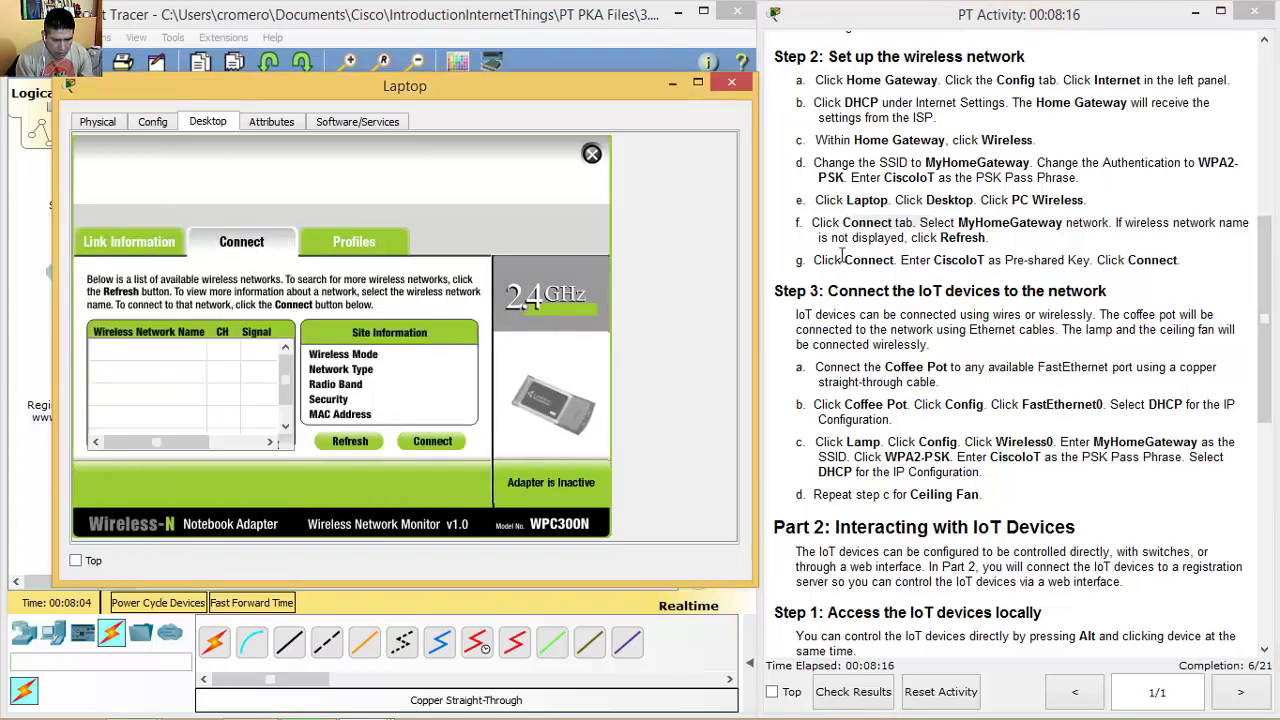
{"action": "left_click_drag", "start_coordinate": [957, 224], "coordinate": [1066, 226]}
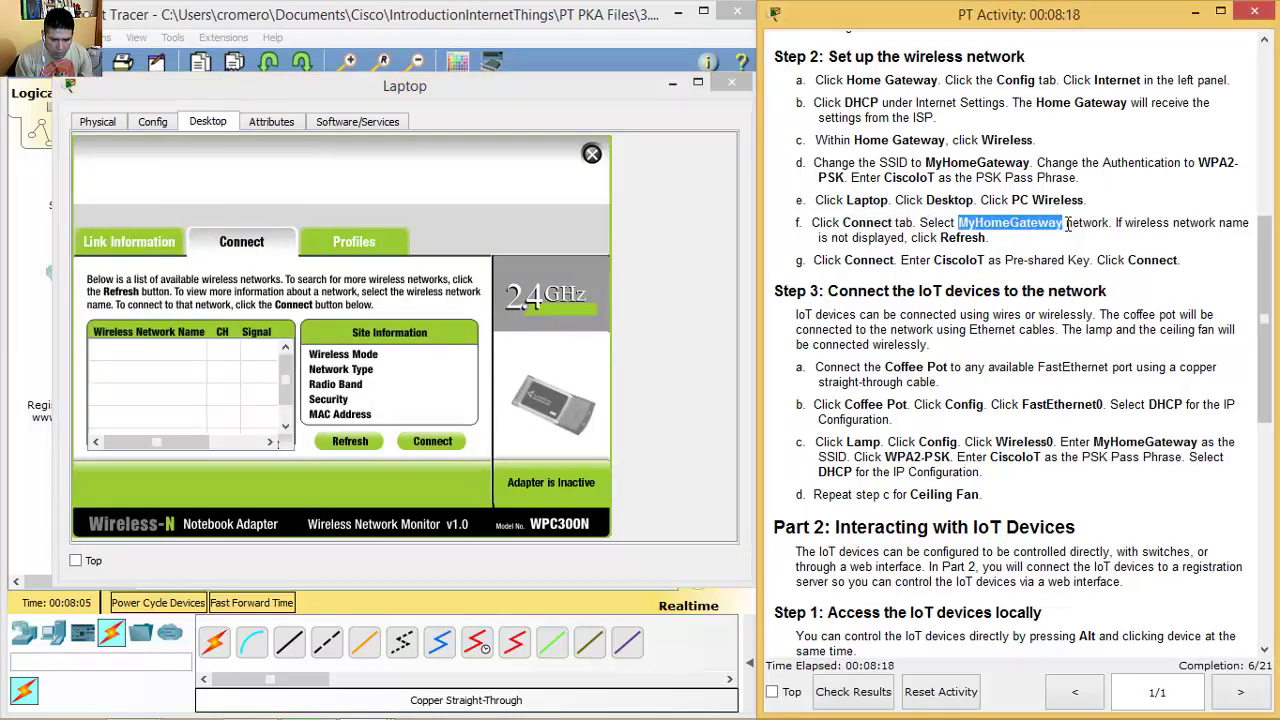
{"action": "left_click", "coordinate": [165, 372]}
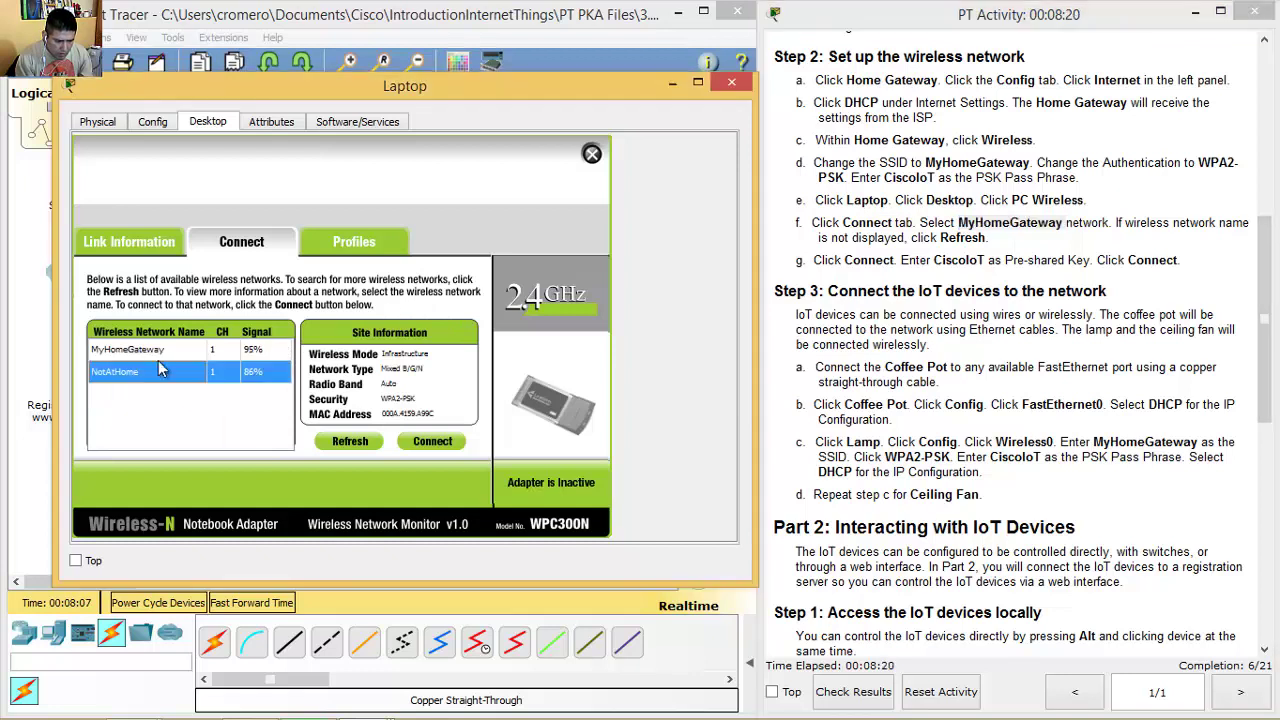
{"action": "left_click", "coordinate": [130, 351]}
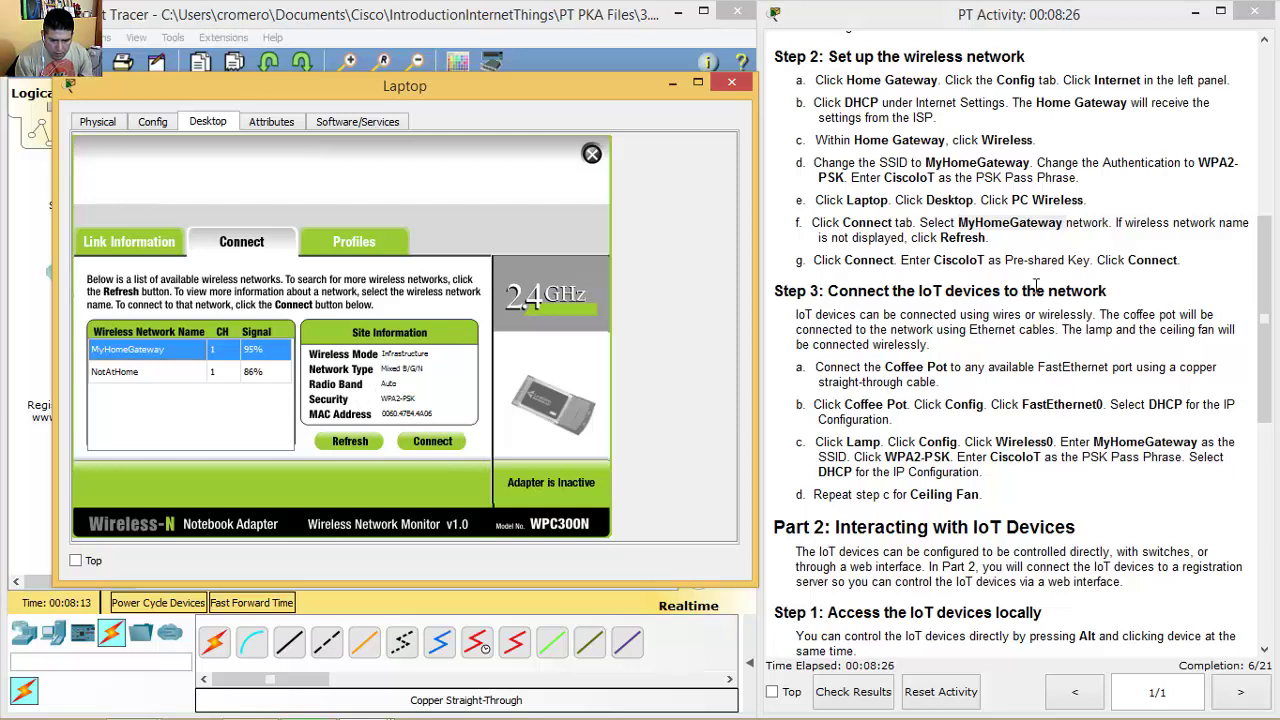
{"action": "left_click_drag", "start_coordinate": [821, 260], "coordinate": [880, 262]}
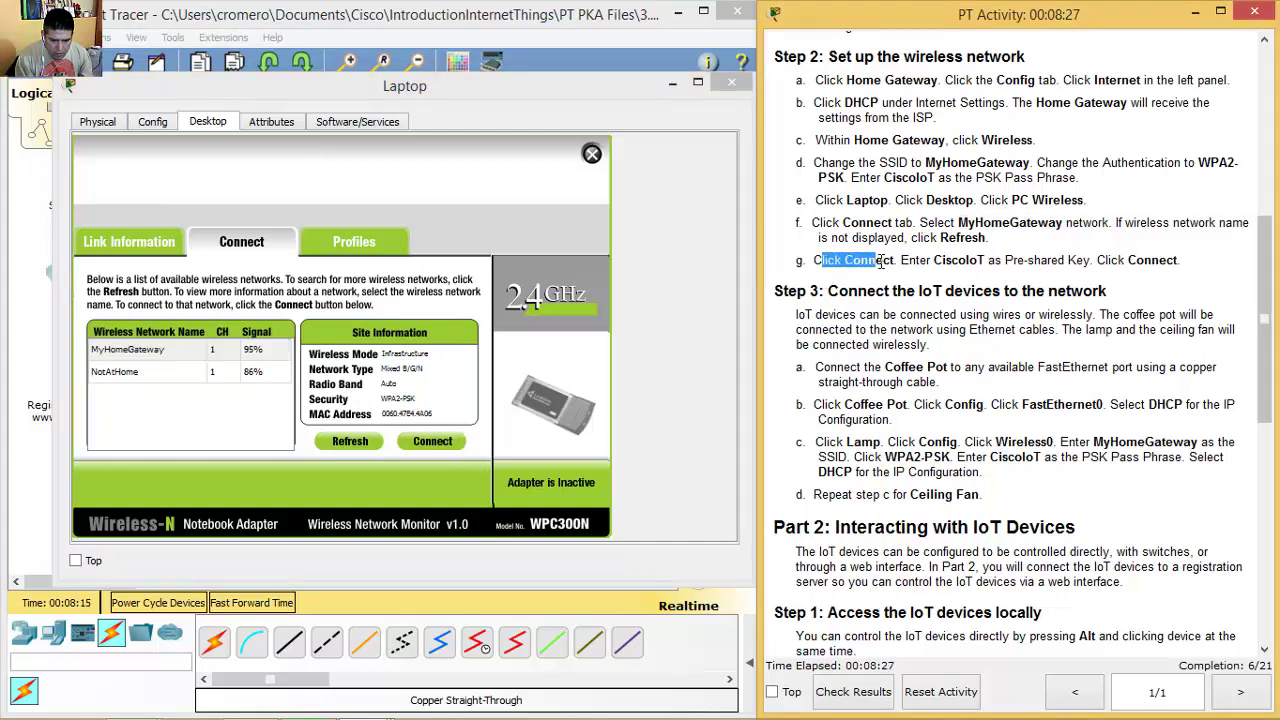
- Try to connect the Laptop to MyHomeGateway with the WPA2-Personal pre-shared key from step 2g, and close the Laptop window
{"action": "left_click", "coordinate": [434, 447]}
{"action": "left_click", "coordinate": [262, 360]}
{"action": "type", "text": "Cisco"}
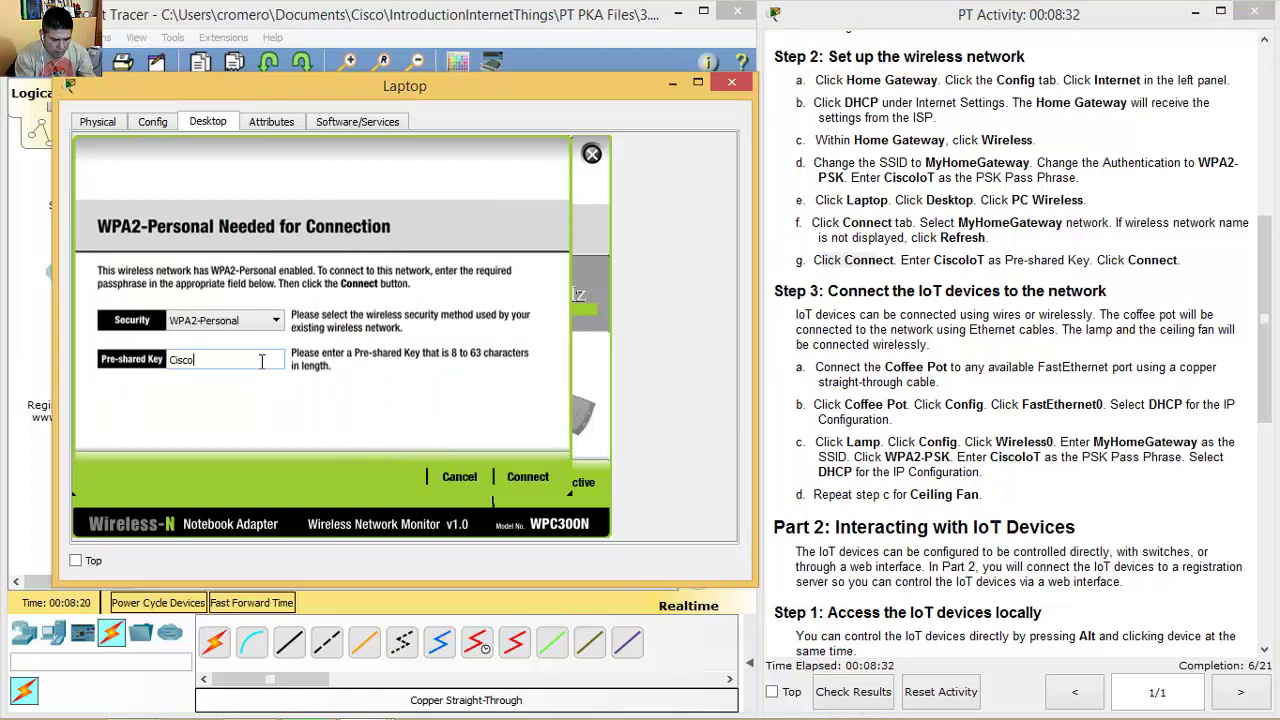
{"action": "type", "text": "IoT"}
{"action": "left_click_drag", "start_coordinate": [210, 360], "coordinate": [160, 368]}
{"action": "left_click", "coordinate": [239, 358]}
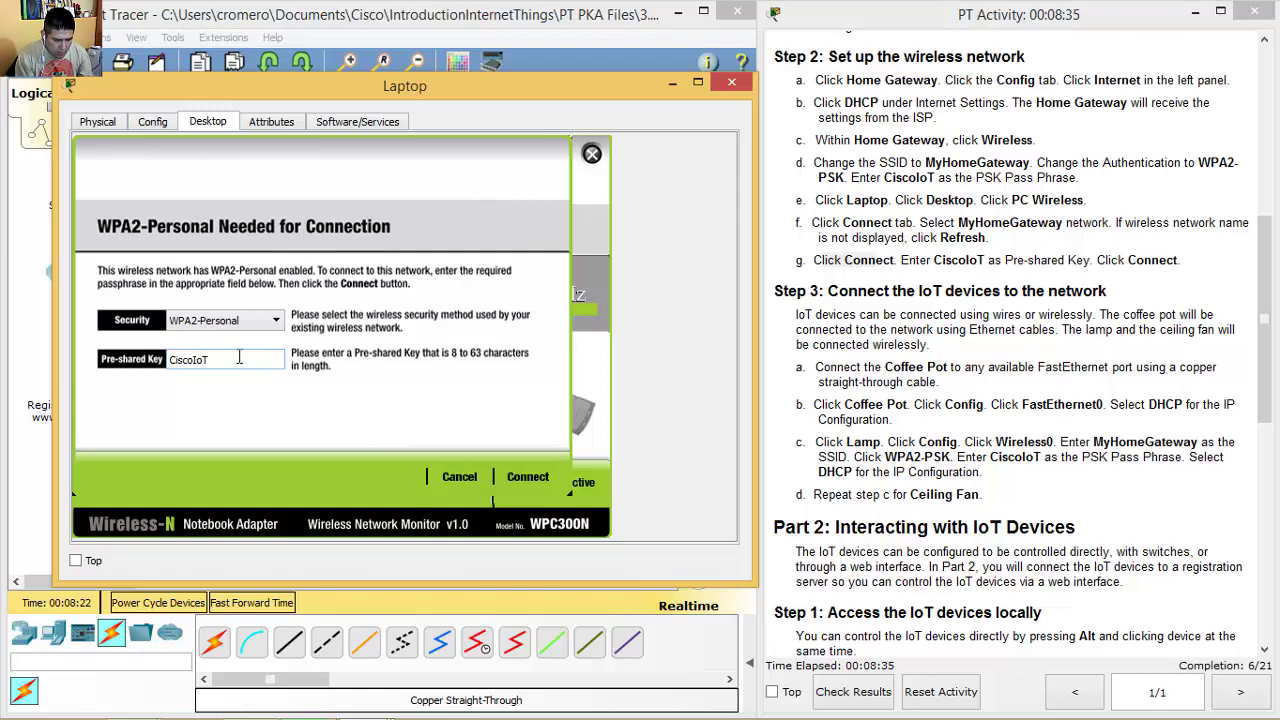
{"action": "left_click", "coordinate": [528, 478]}
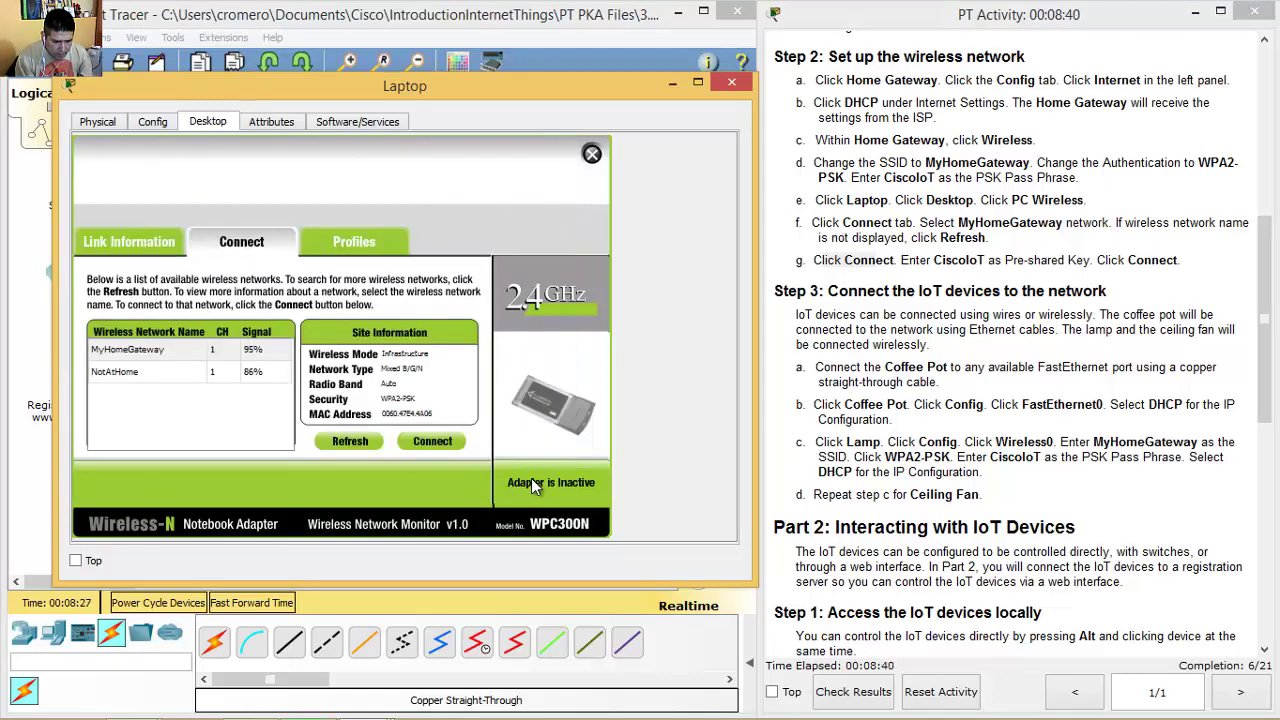
{"action": "left_click", "coordinate": [731, 83]}
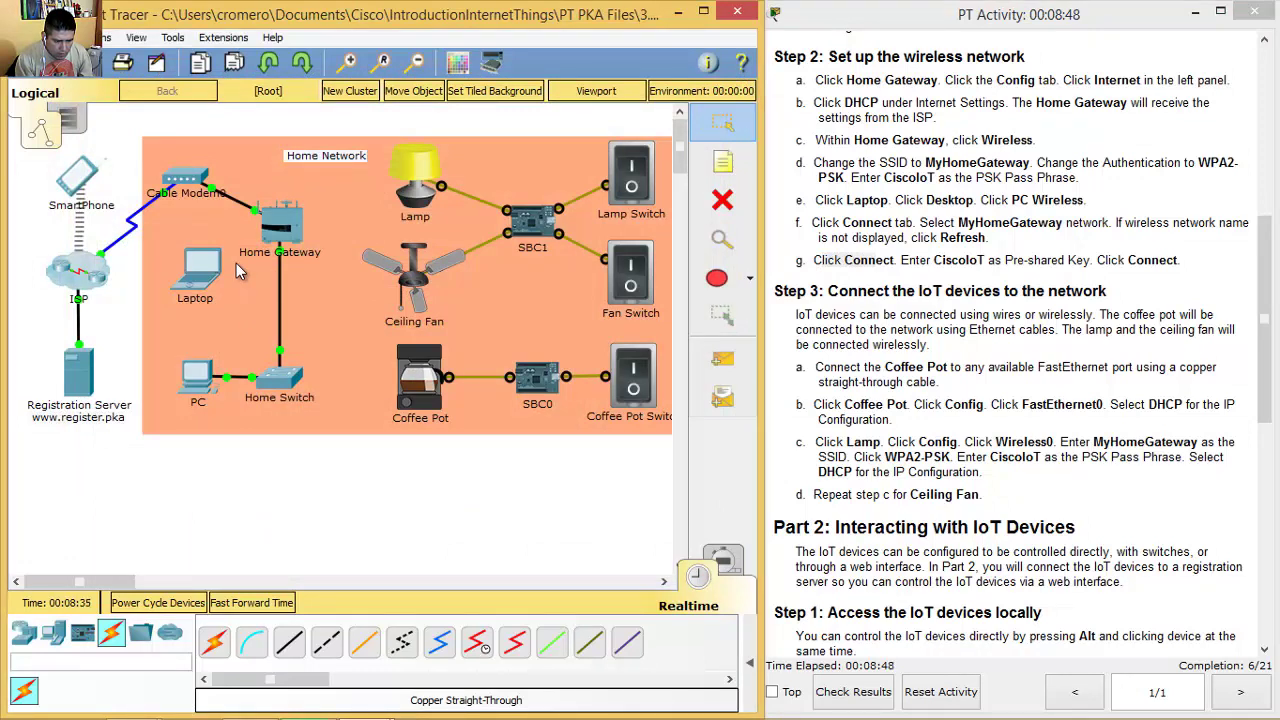
{"action": "left_click", "coordinate": [203, 266]}
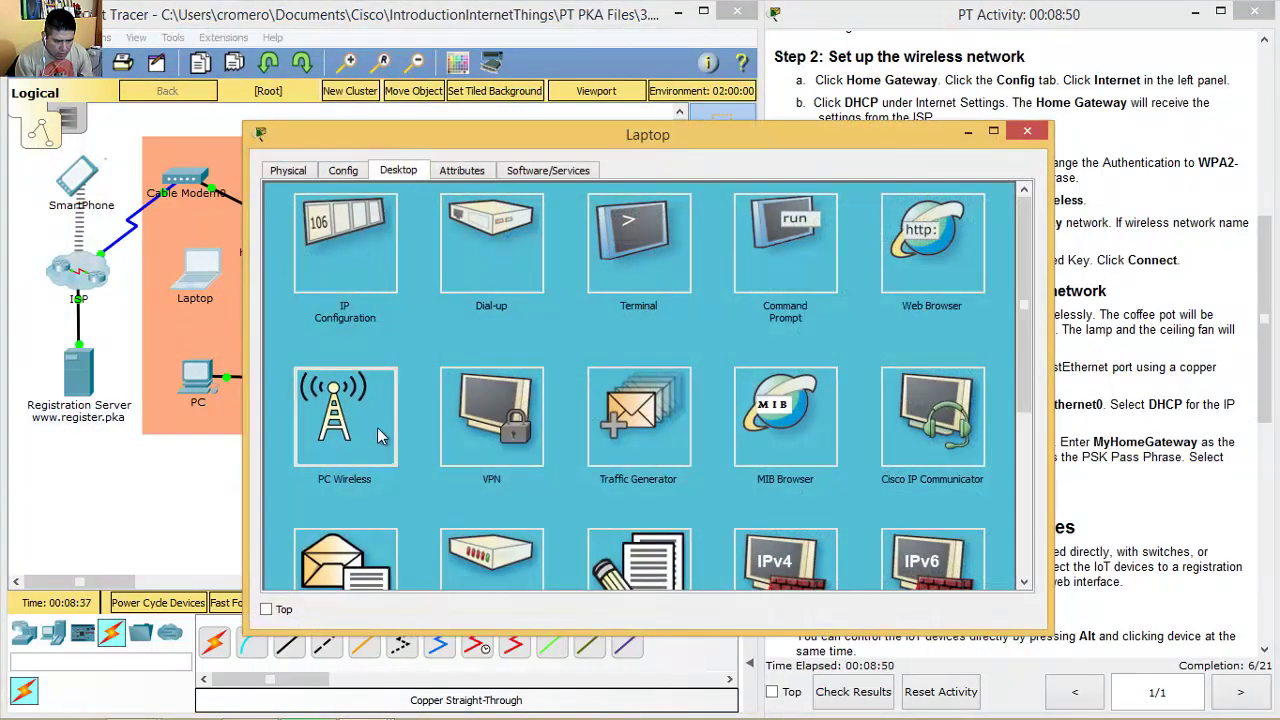
{"action": "left_click", "coordinate": [380, 436]}
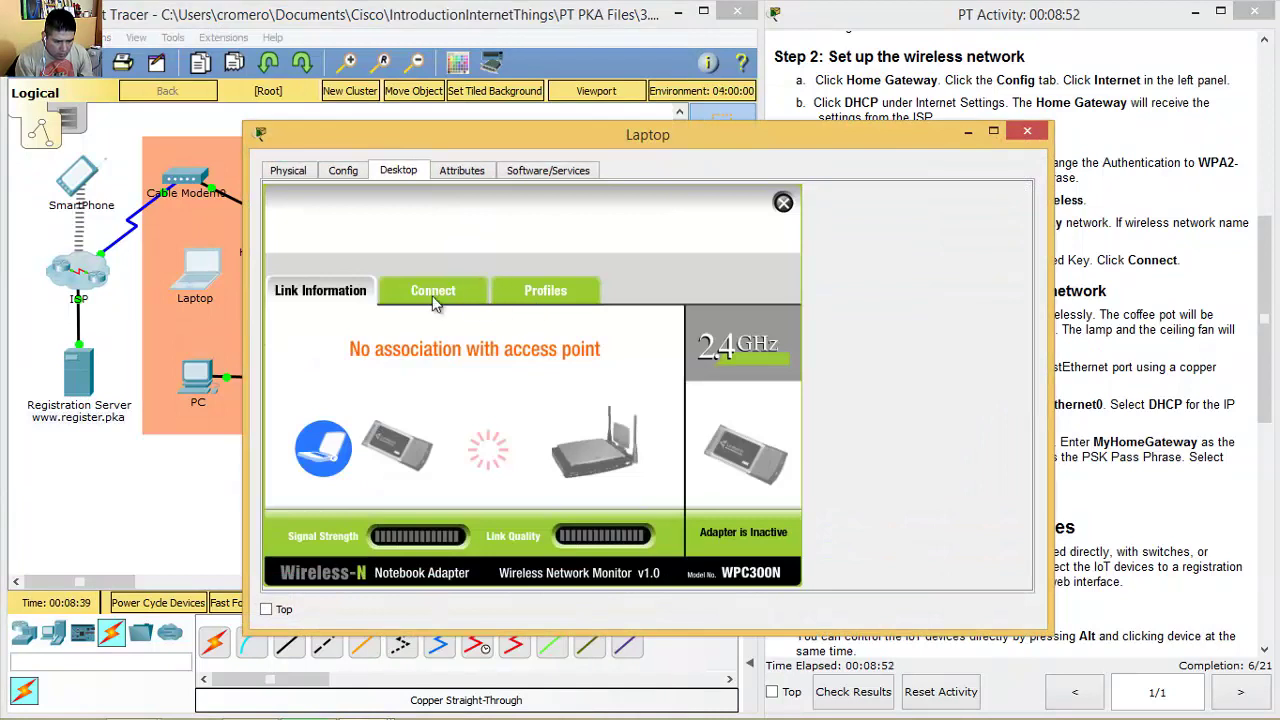
{"action": "left_click", "coordinate": [445, 298]}
{"action": "left_click_drag", "start_coordinate": [457, 140], "coordinate": [258, 137]}
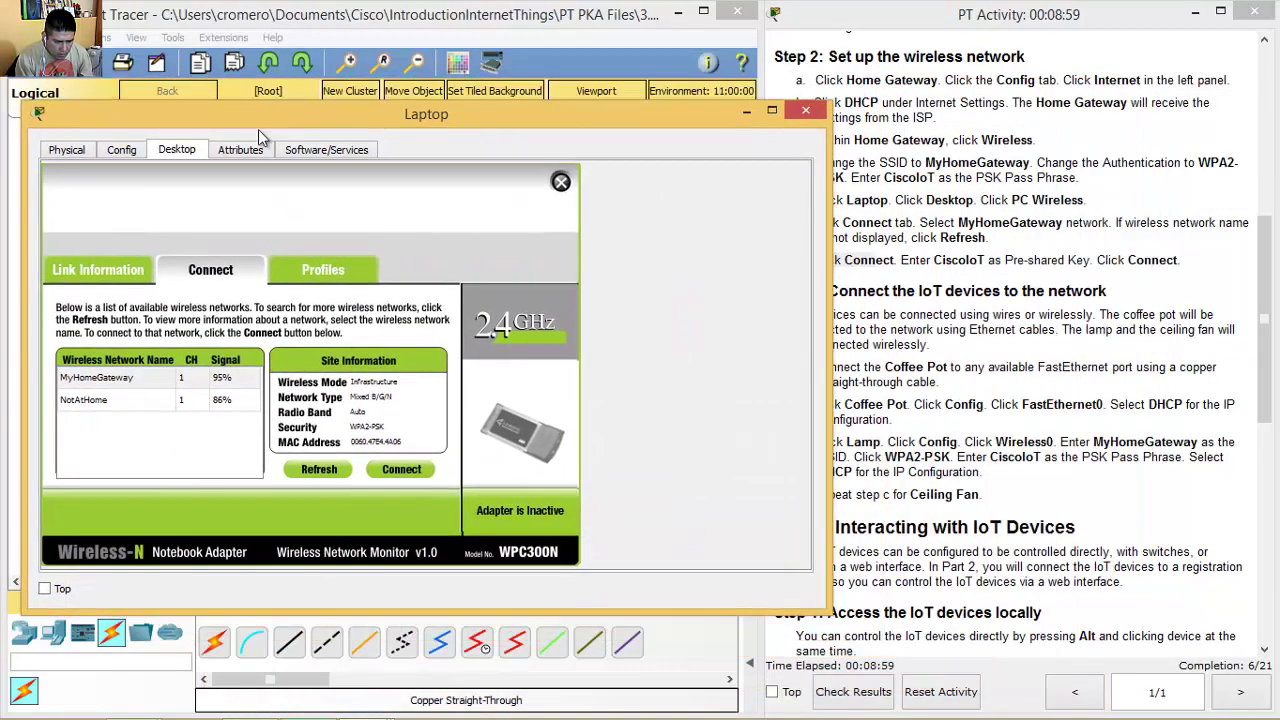
{"action": "left_click", "coordinate": [138, 380]}
{"action": "left_click", "coordinate": [410, 472]}
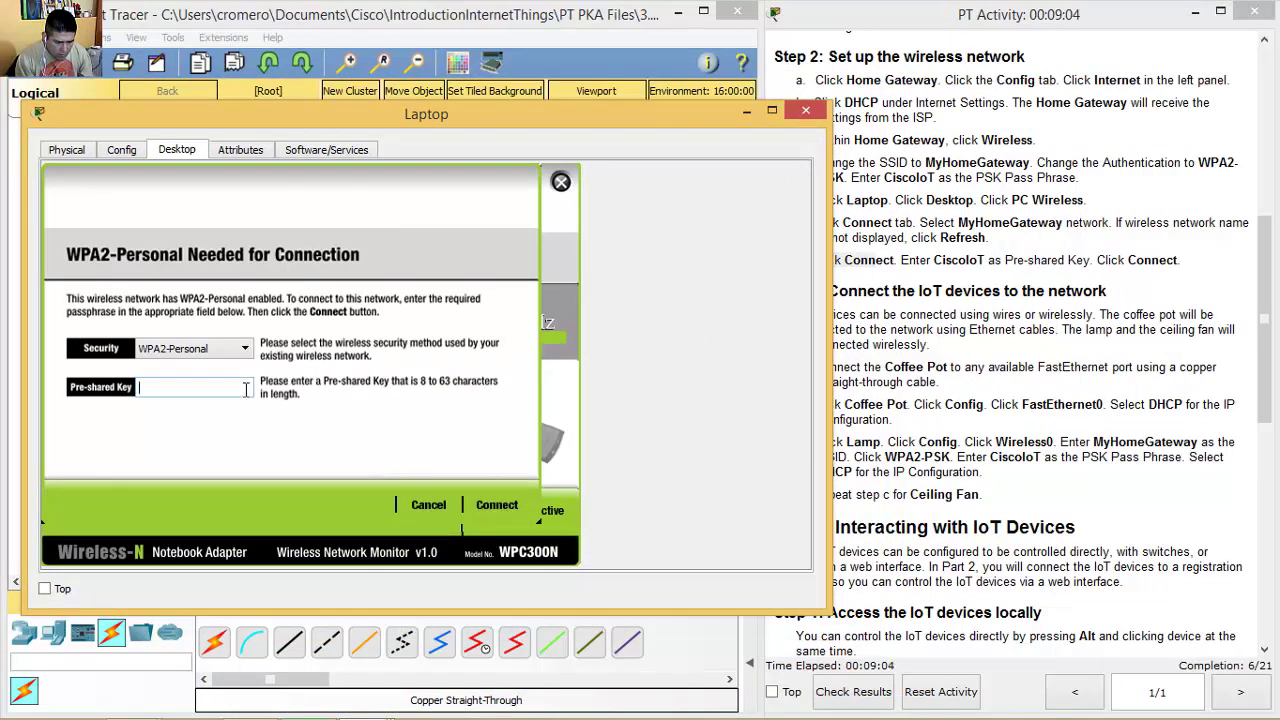
{"action": "type", "text": "CiscoIoT"}
{"action": "left_click", "coordinate": [489, 508]}
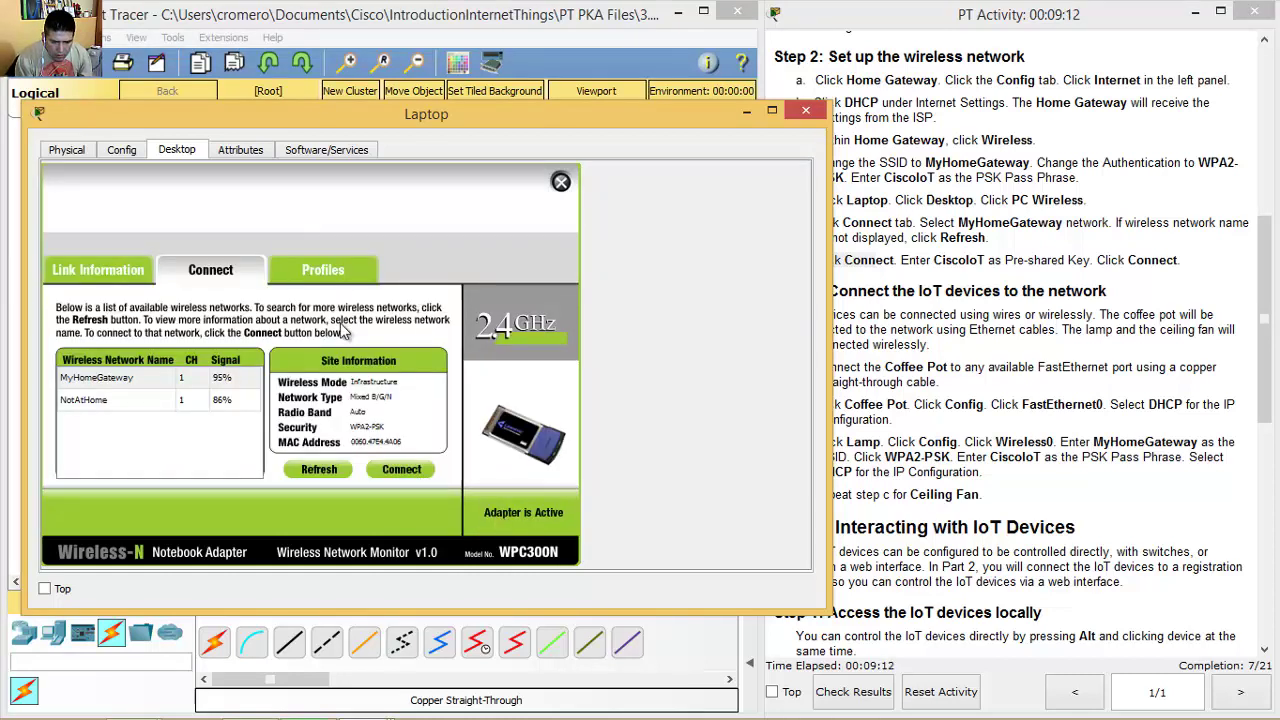
- Check the Laptop's wireless link information, and close its window to view the link to the Home Gateway
{"action": "left_click", "coordinate": [103, 273]}
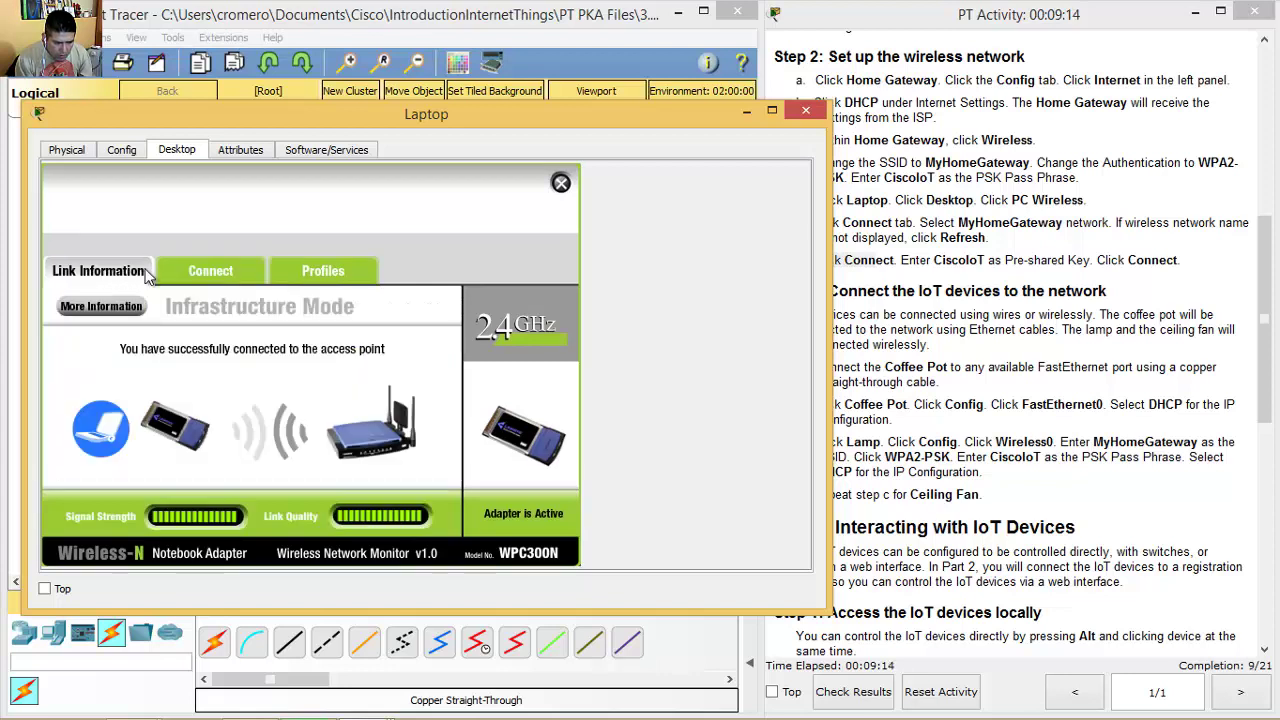
{"action": "left_click_drag", "start_coordinate": [346, 114], "coordinate": [682, 64]}
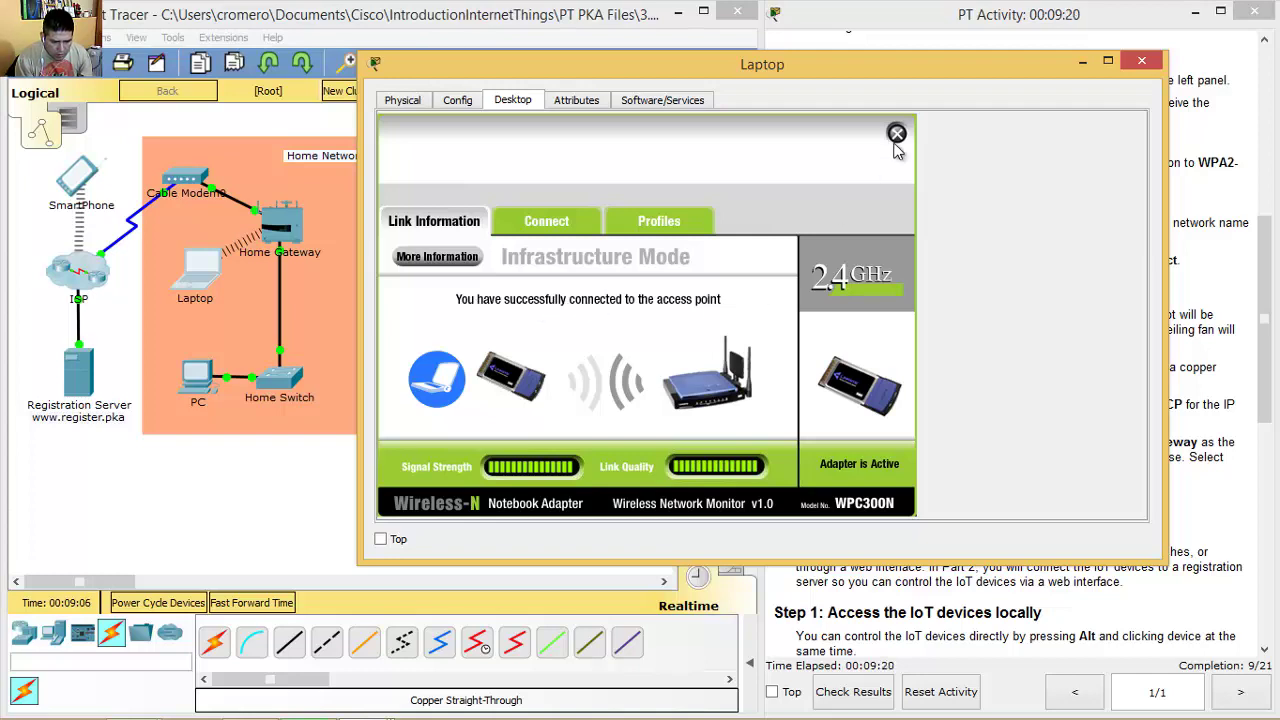
{"action": "left_click", "coordinate": [1143, 63]}
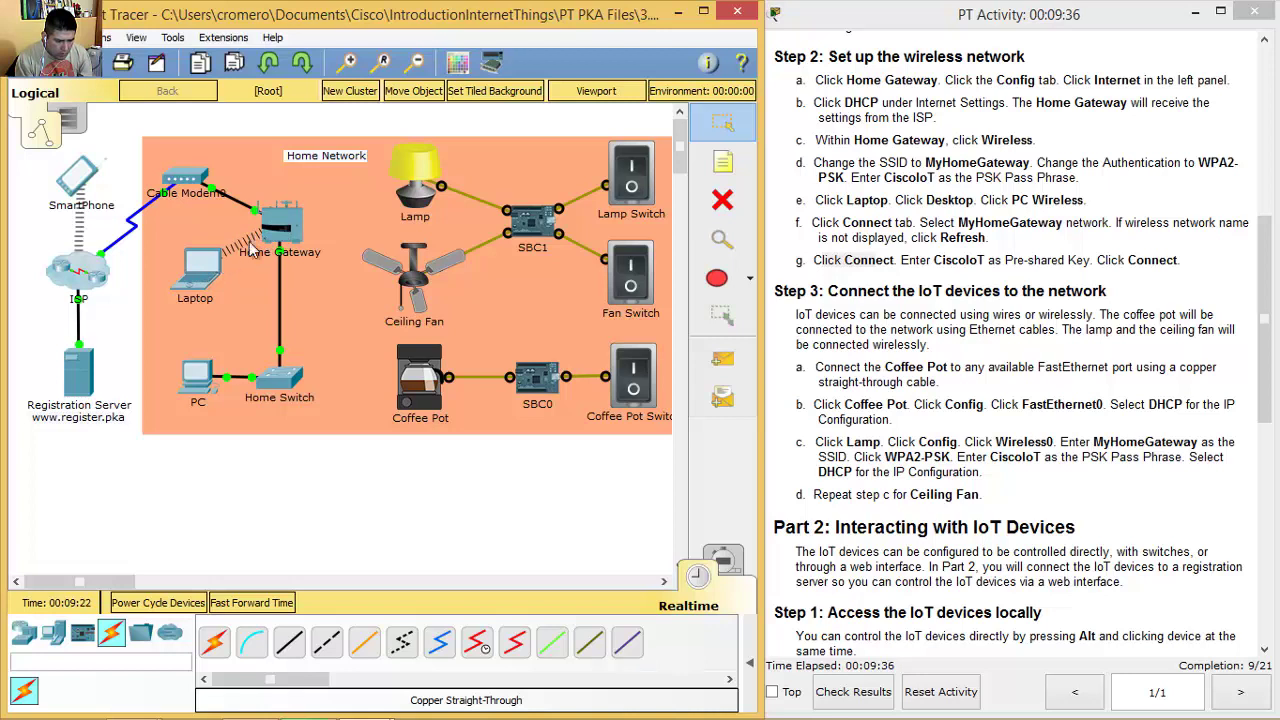
{"action": "mouse_move", "coordinate": [294, 227]}
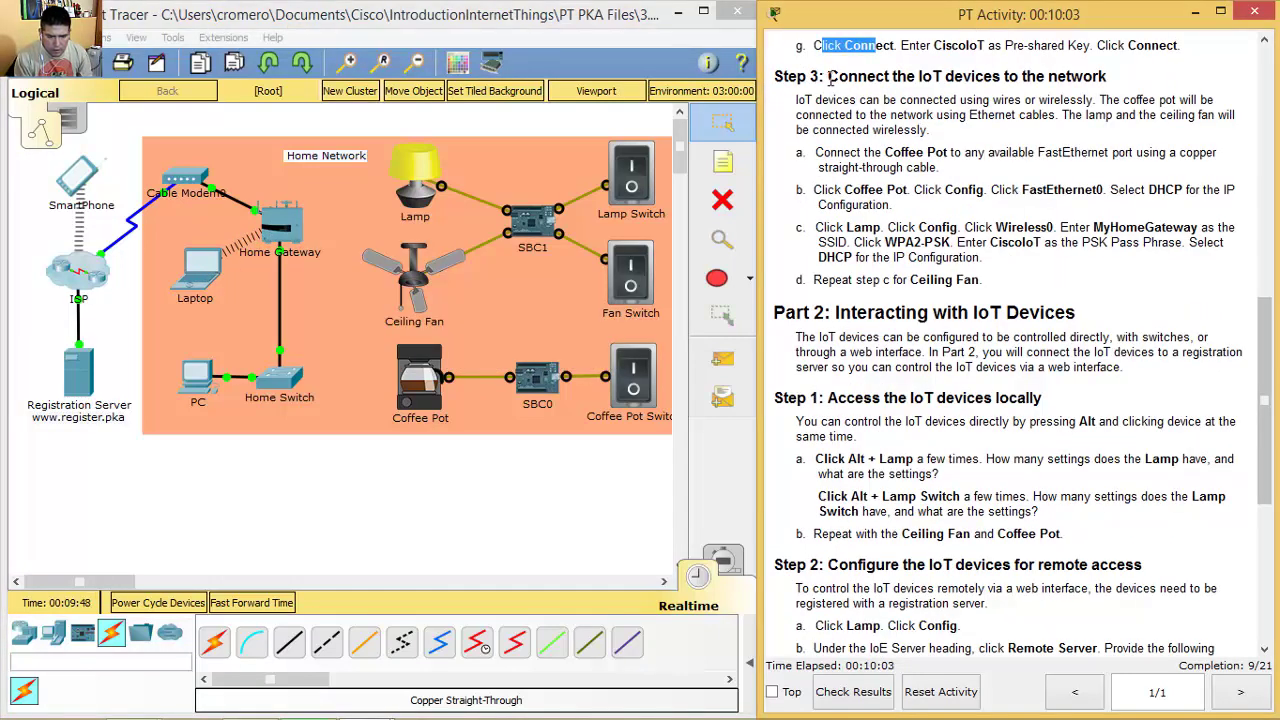
- Read the introduction to Step 3 of the instructions and step 3a about cabling the Coffee Pot
{"action": "left_click_drag", "start_coordinate": [829, 80], "coordinate": [1123, 77]}
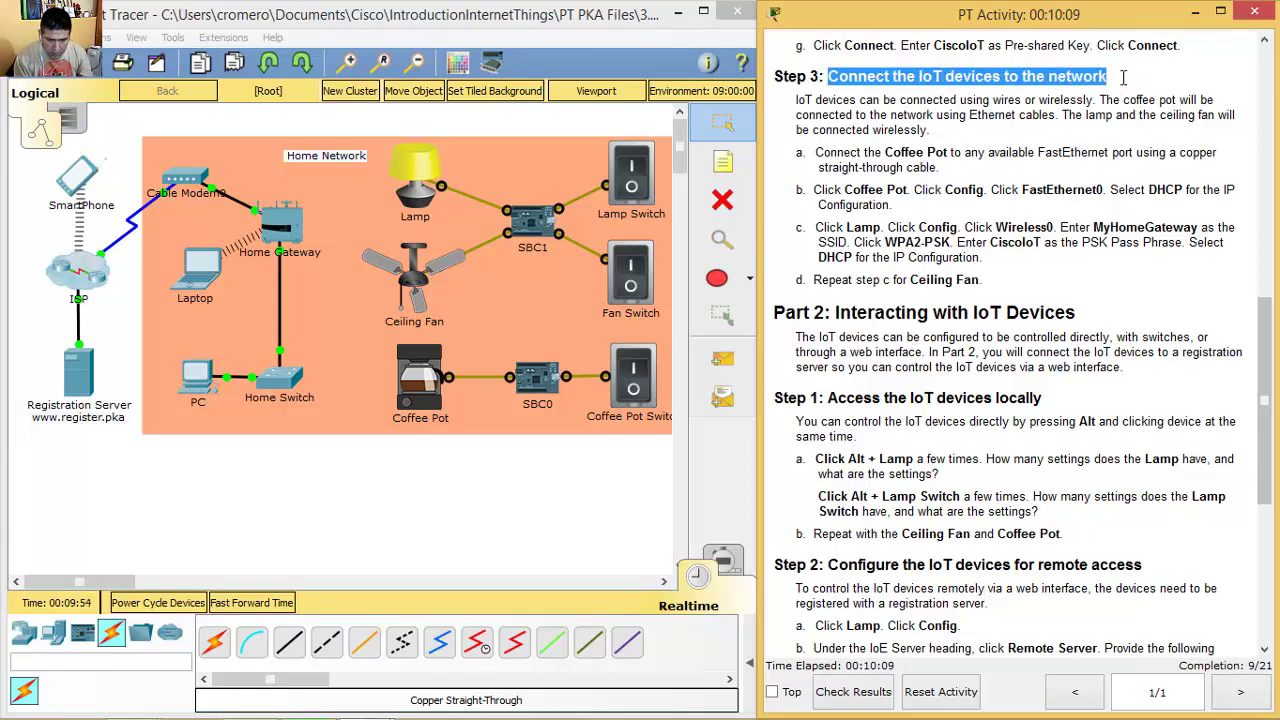
{"action": "left_click", "coordinate": [1123, 78]}
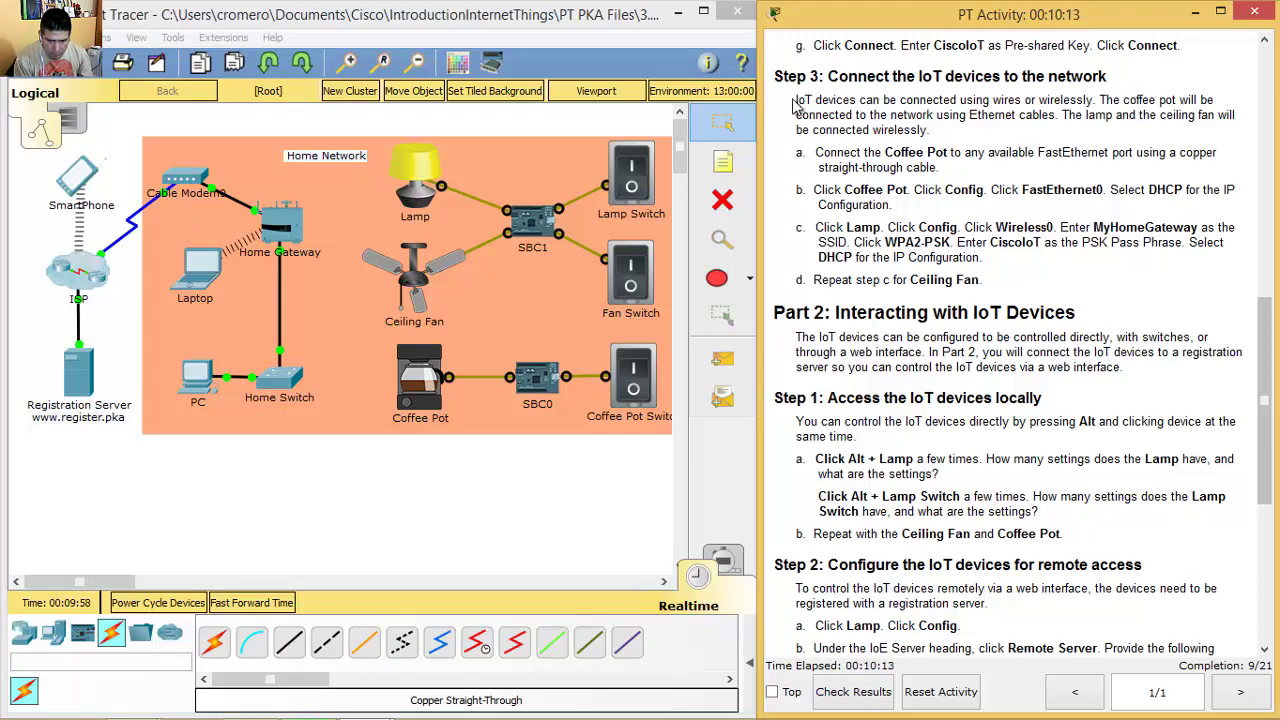
{"action": "left_click_drag", "start_coordinate": [797, 100], "coordinate": [1090, 97]}
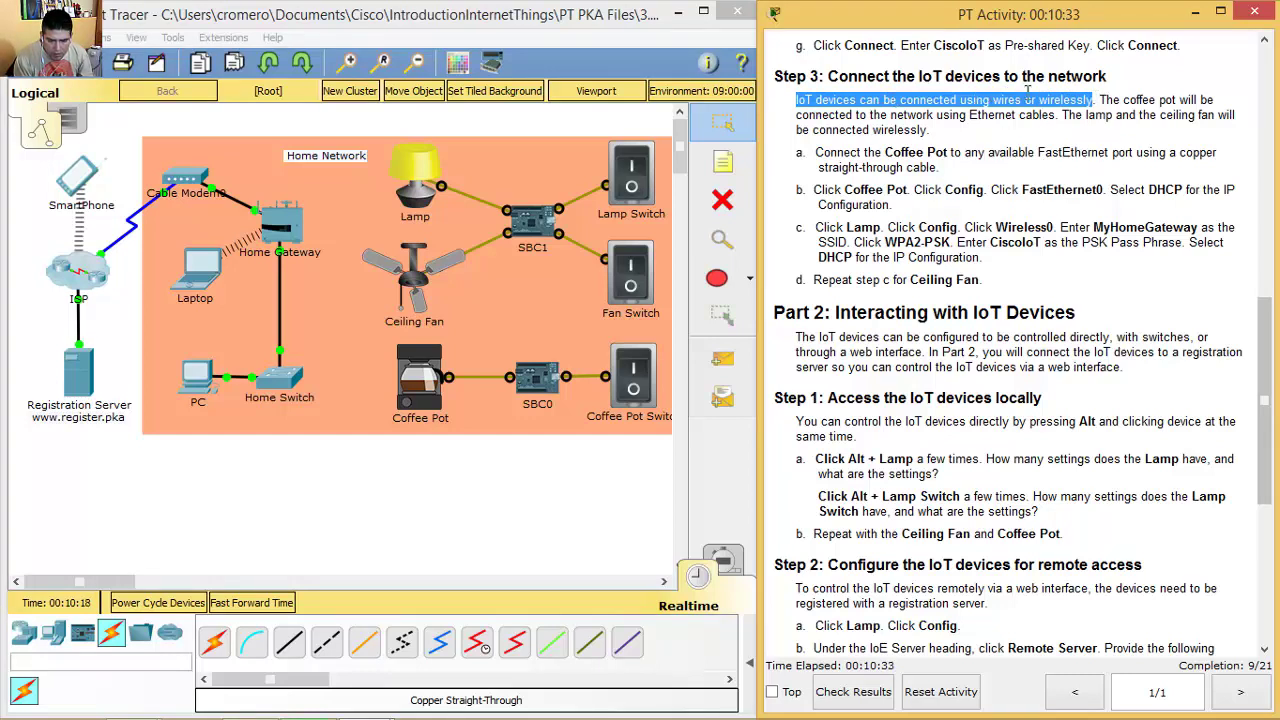
{"action": "left_click", "coordinate": [937, 150]}
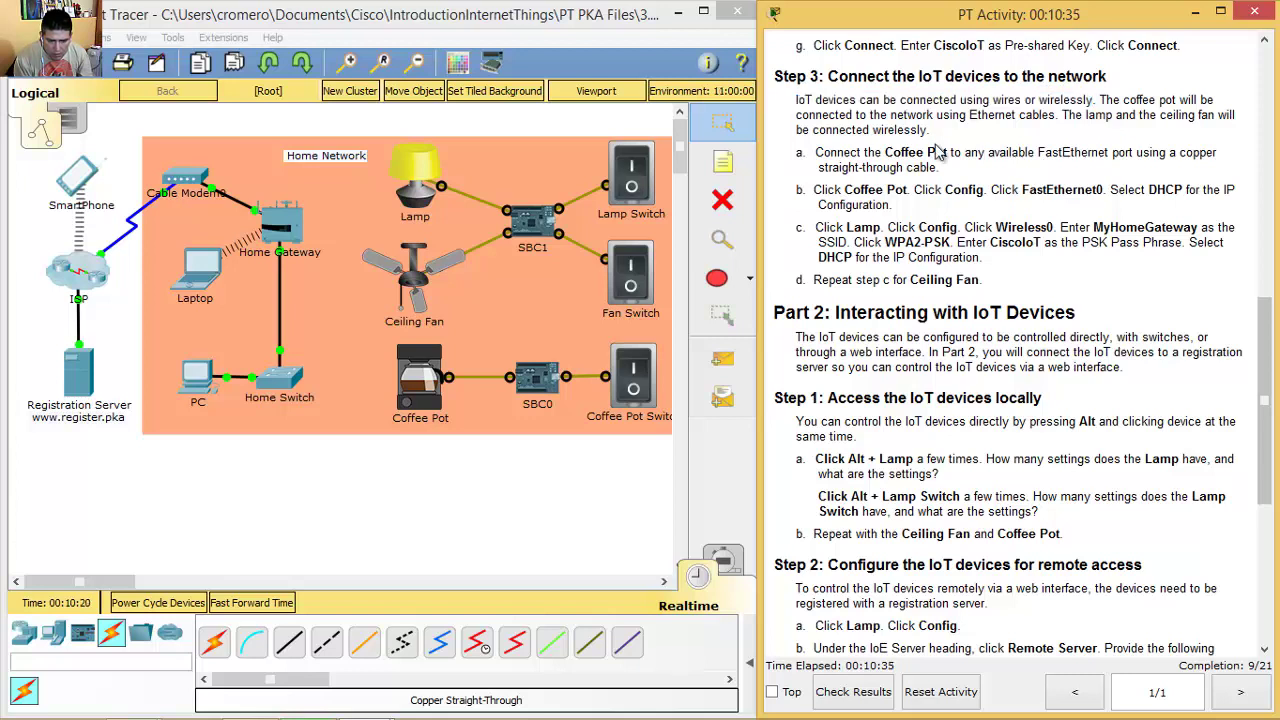
{"action": "left_click_drag", "start_coordinate": [820, 152], "coordinate": [952, 152]}
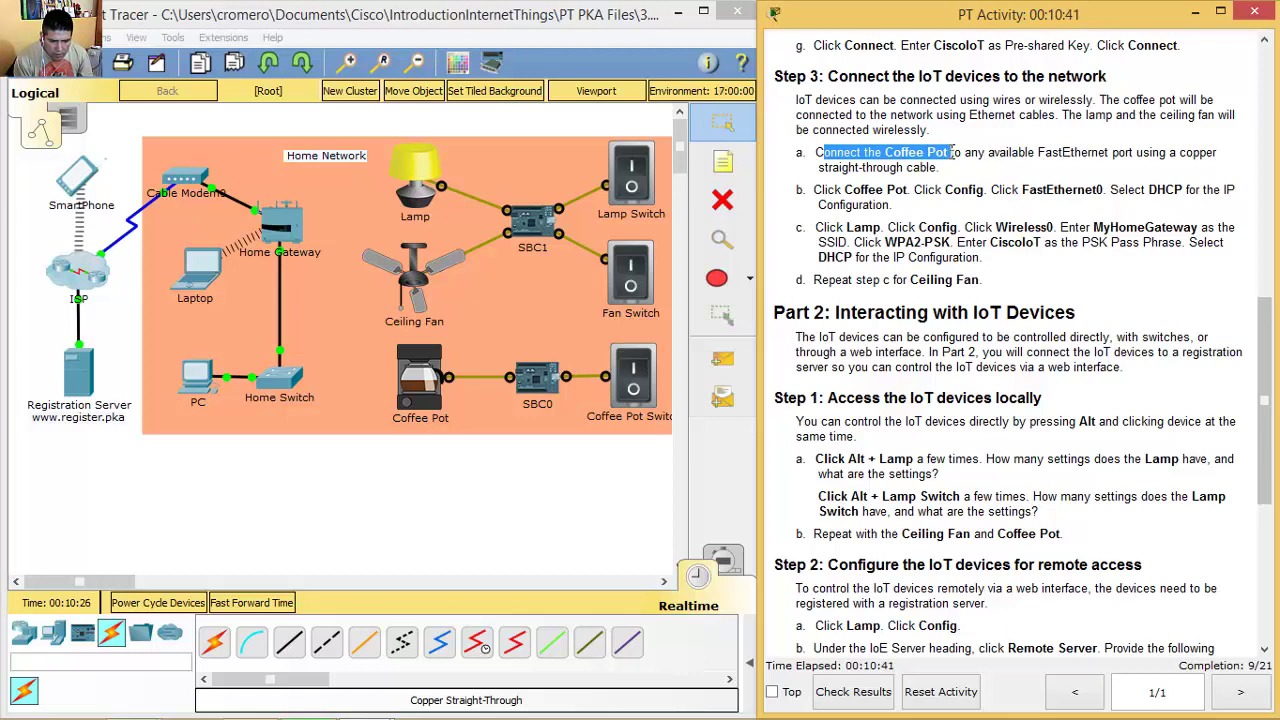
{"action": "mouse_move", "coordinate": [962, 152]}
{"action": "left_mouse_down"}
{"action": "mouse_move", "coordinate": [1204, 152]}
{"action": "mouse_move", "coordinate": [1006, 153]}
{"action": "mouse_move", "coordinate": [944, 168]}
{"action": "left_mouse_up"}
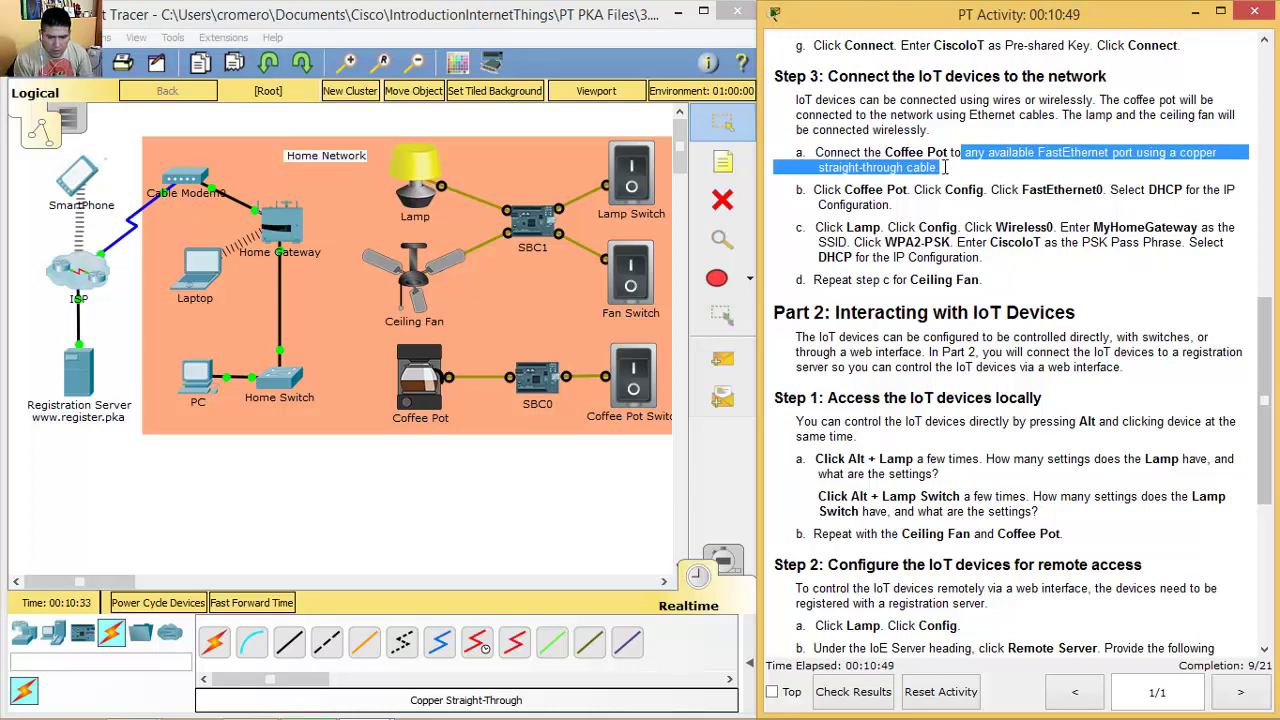
- Connect the Coffee Pot's FastEthernet0 port to the Home Switch's FastEthernet0/3 port with a copper straight-through cable
{"action": "left_click", "coordinate": [293, 651]}
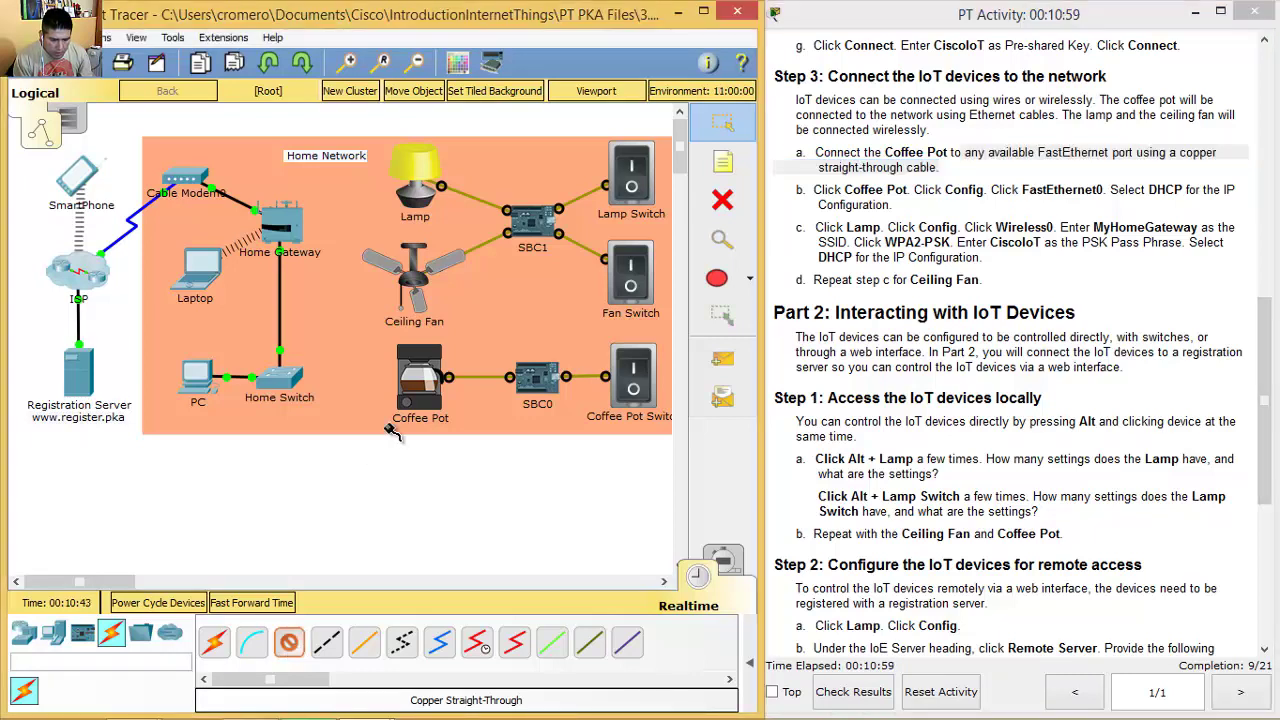
{"action": "left_click", "coordinate": [425, 381]}
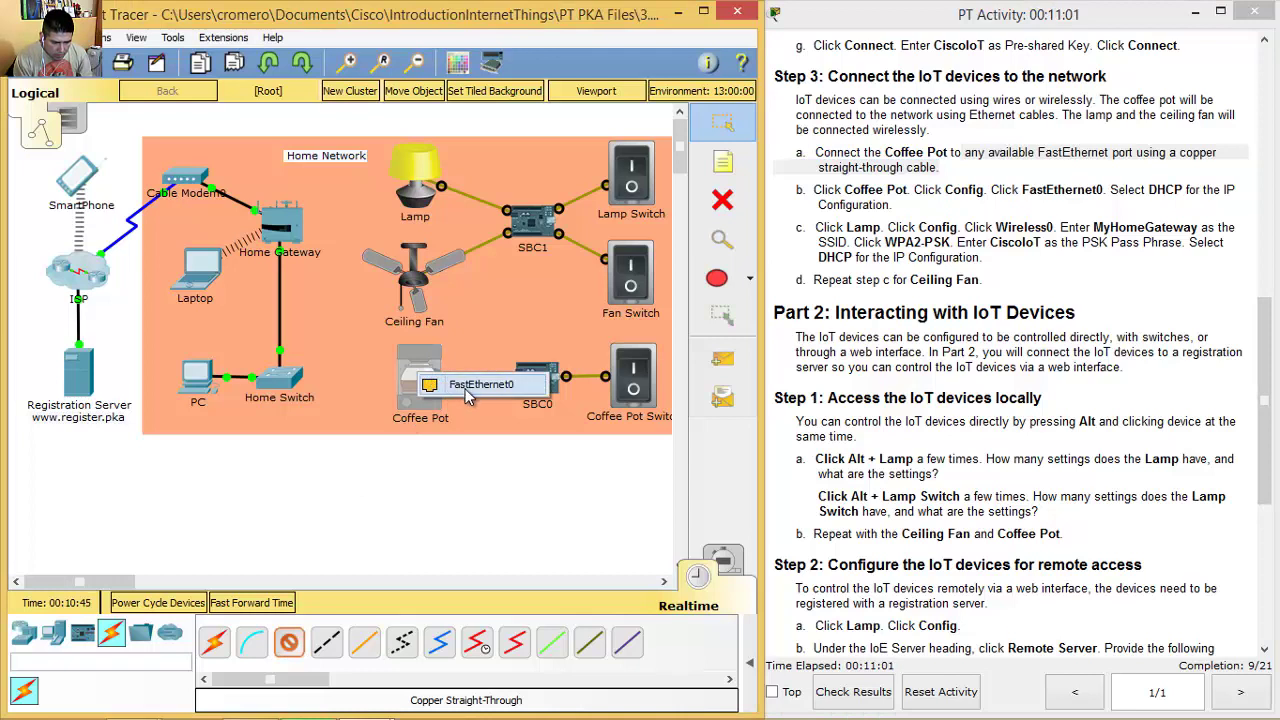
{"action": "left_click", "coordinate": [458, 386]}
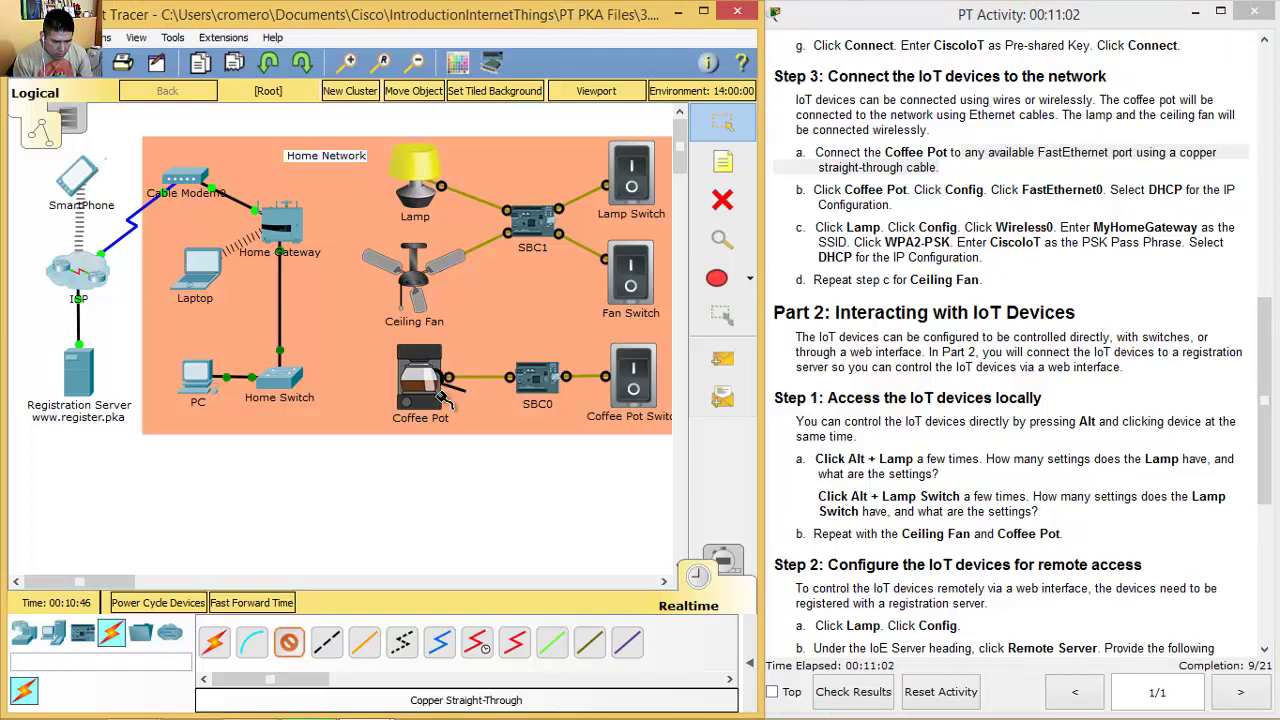
{"action": "left_click", "coordinate": [284, 383]}
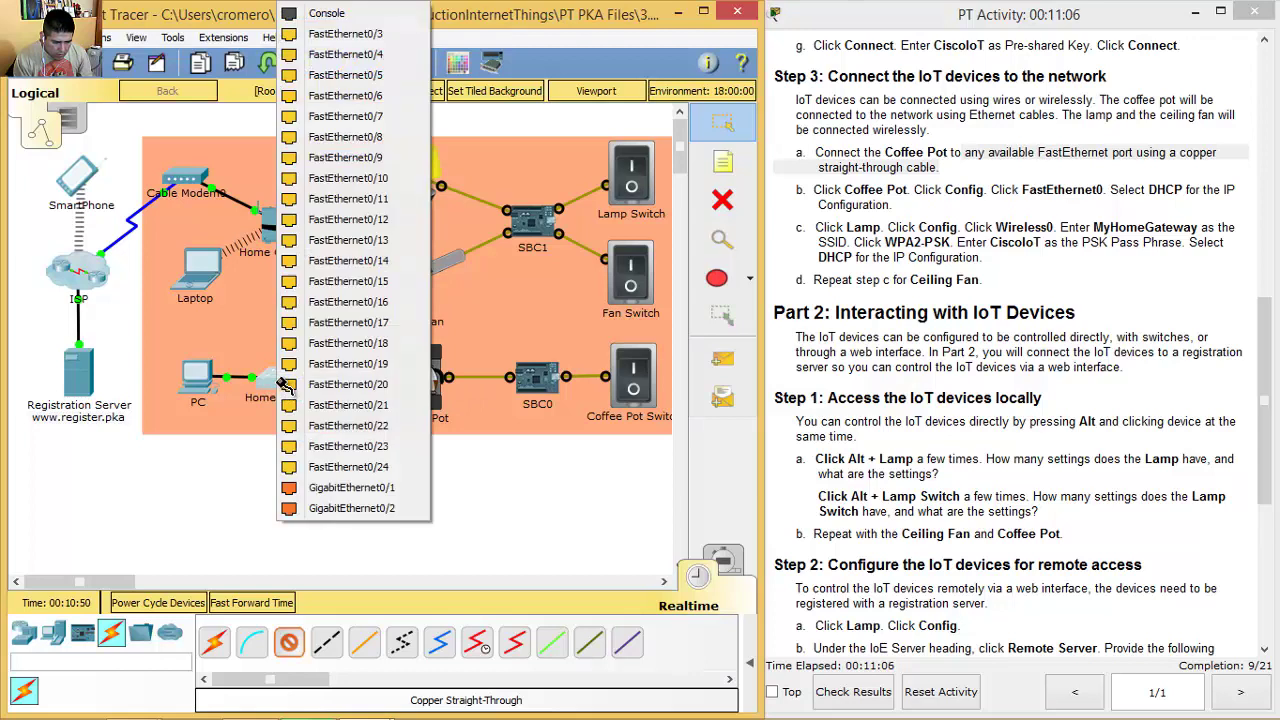
{"action": "left_click", "coordinate": [380, 34]}
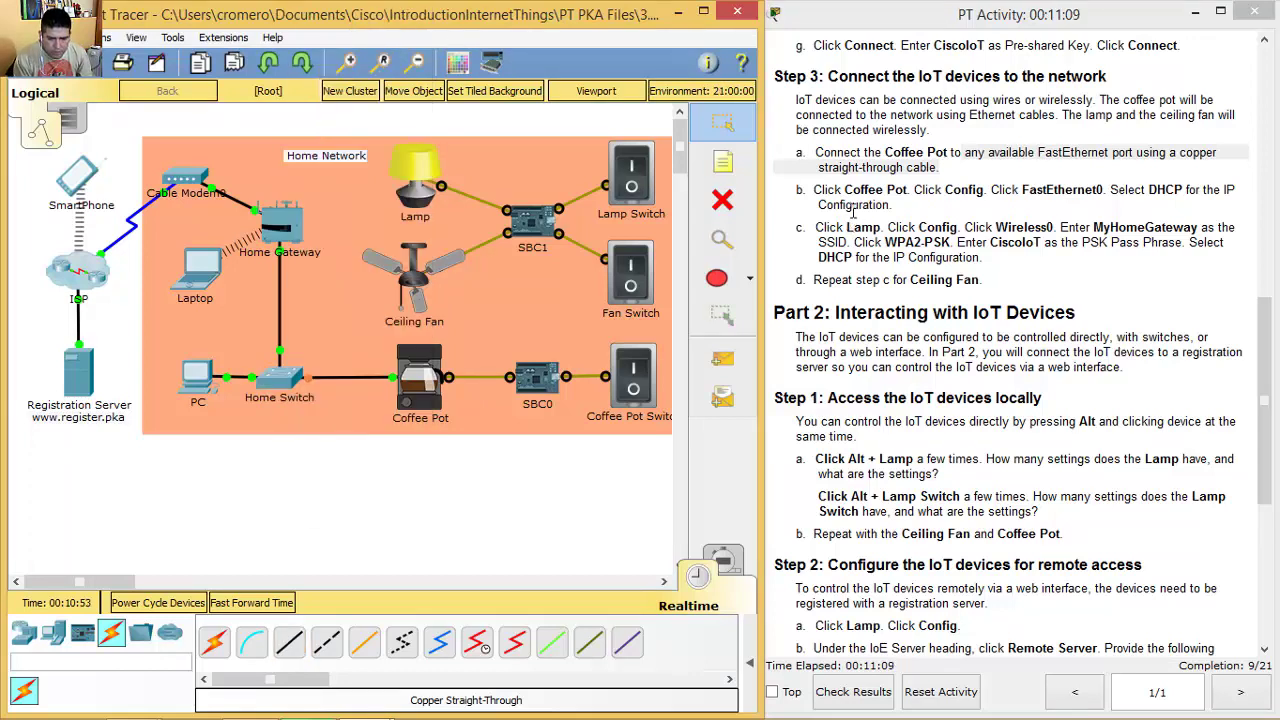
- Following step 3b, open the Coffee Pot's window and fit it beside the instructions
{"action": "mouse_move", "coordinate": [814, 189]}
{"action": "left_mouse_down"}
{"action": "mouse_move", "coordinate": [913, 189]}
{"action": "mouse_move", "coordinate": [816, 189]}
{"action": "left_mouse_up"}
{"action": "left_click", "coordinate": [912, 189]}
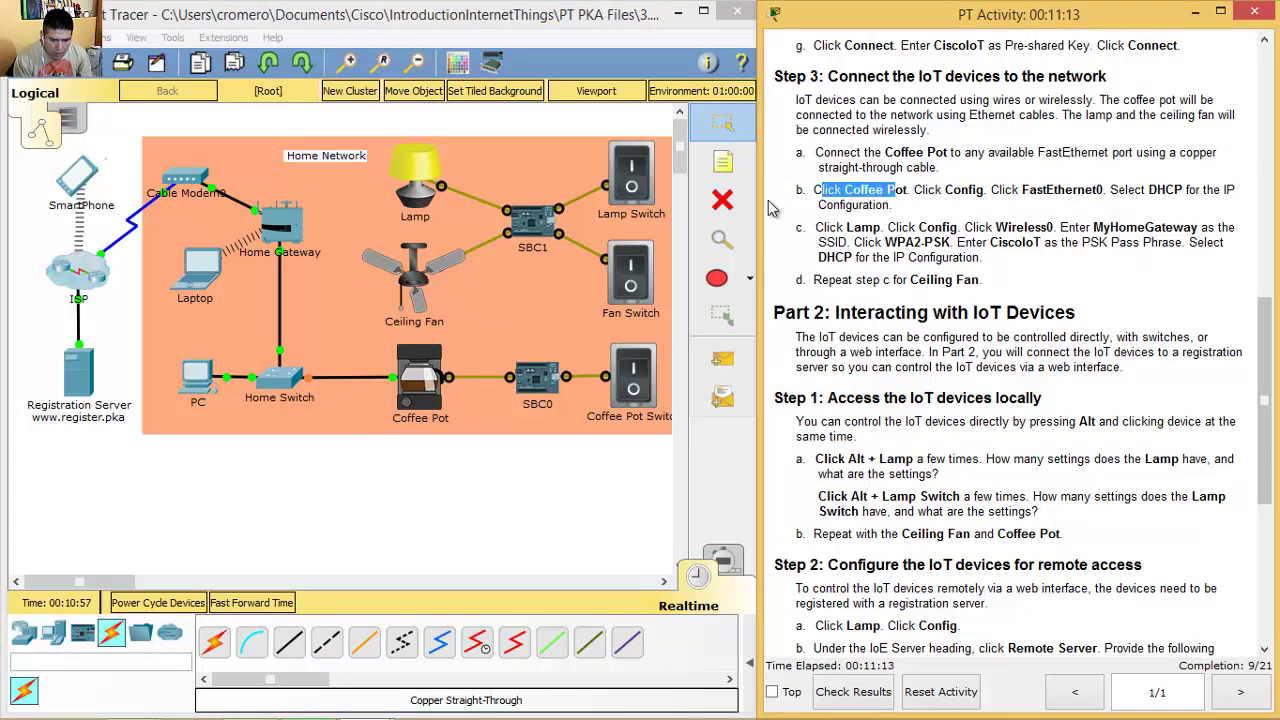
{"action": "left_click", "coordinate": [420, 385]}
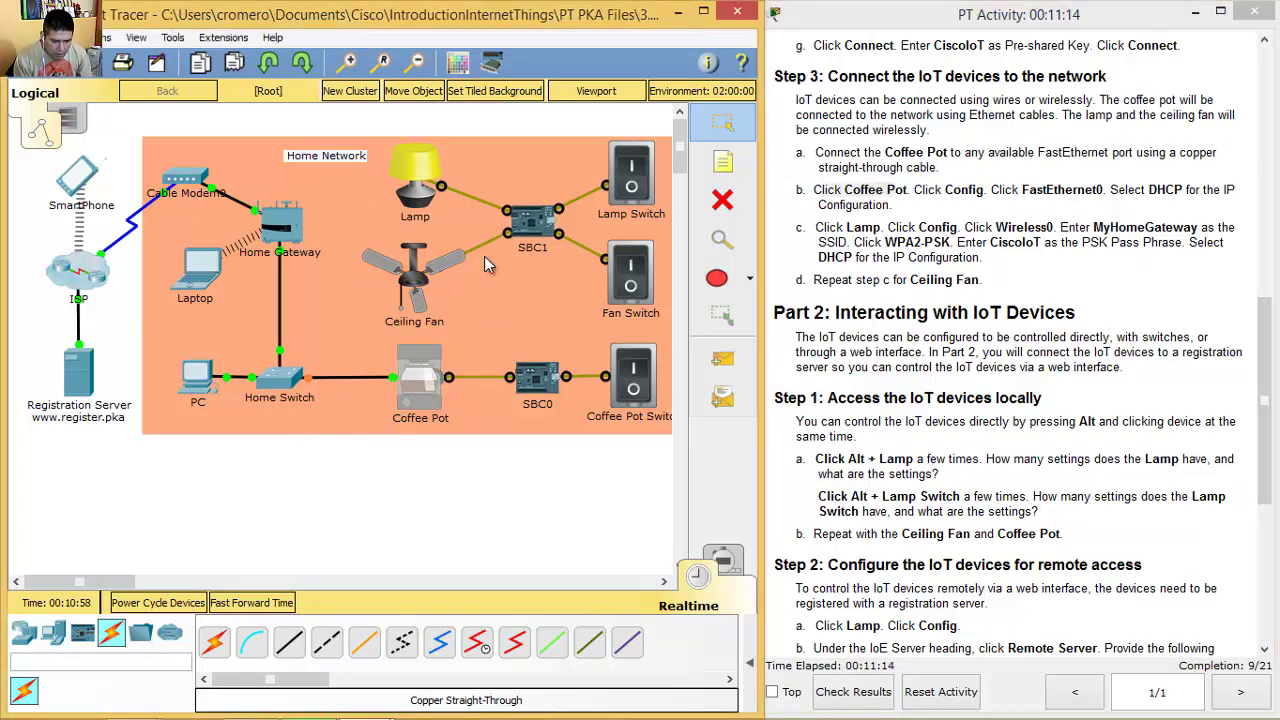
{"action": "left_click", "coordinate": [427, 381]}
{"action": "left_click_drag", "start_coordinate": [549, 133], "coordinate": [346, 61]}
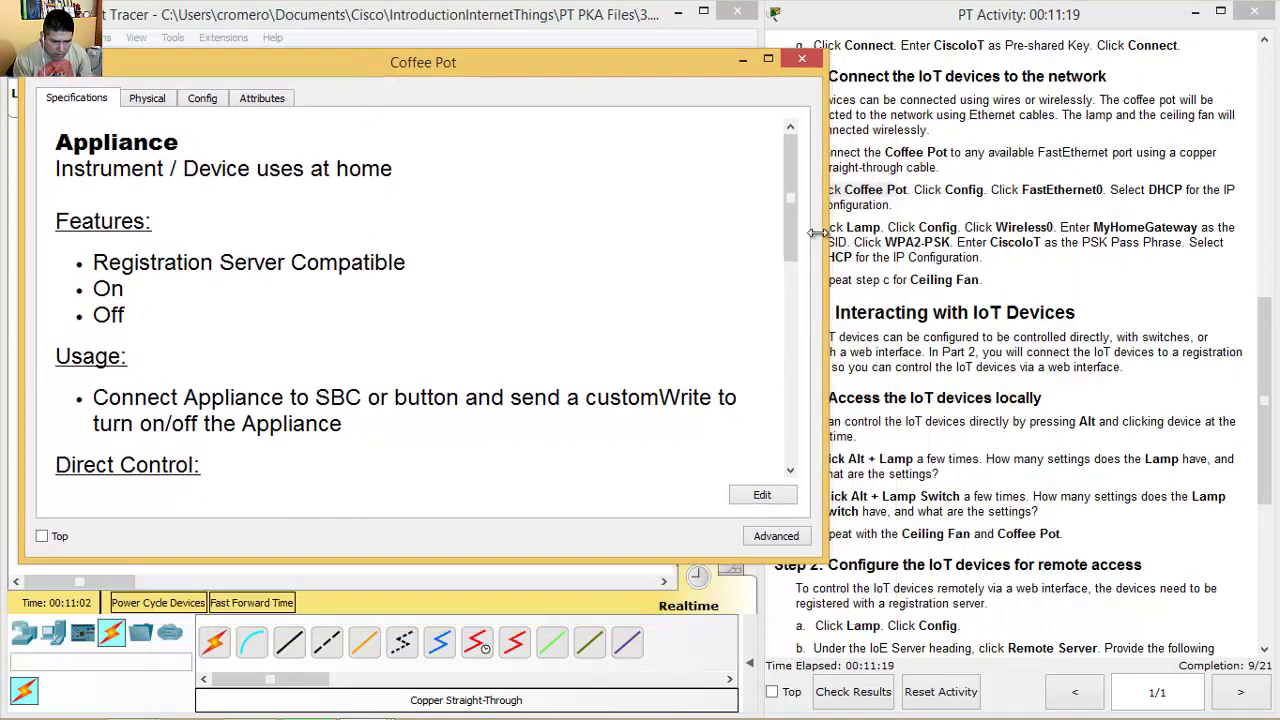
{"action": "left_click_drag", "start_coordinate": [826, 240], "coordinate": [728, 244]}
- Set the IP configuration of the Coffee Pot's FastEthernet0 interface to DHCP, following step 3b of the instructions
{"action": "left_click_drag", "start_coordinate": [984, 190], "coordinate": [912, 190]}
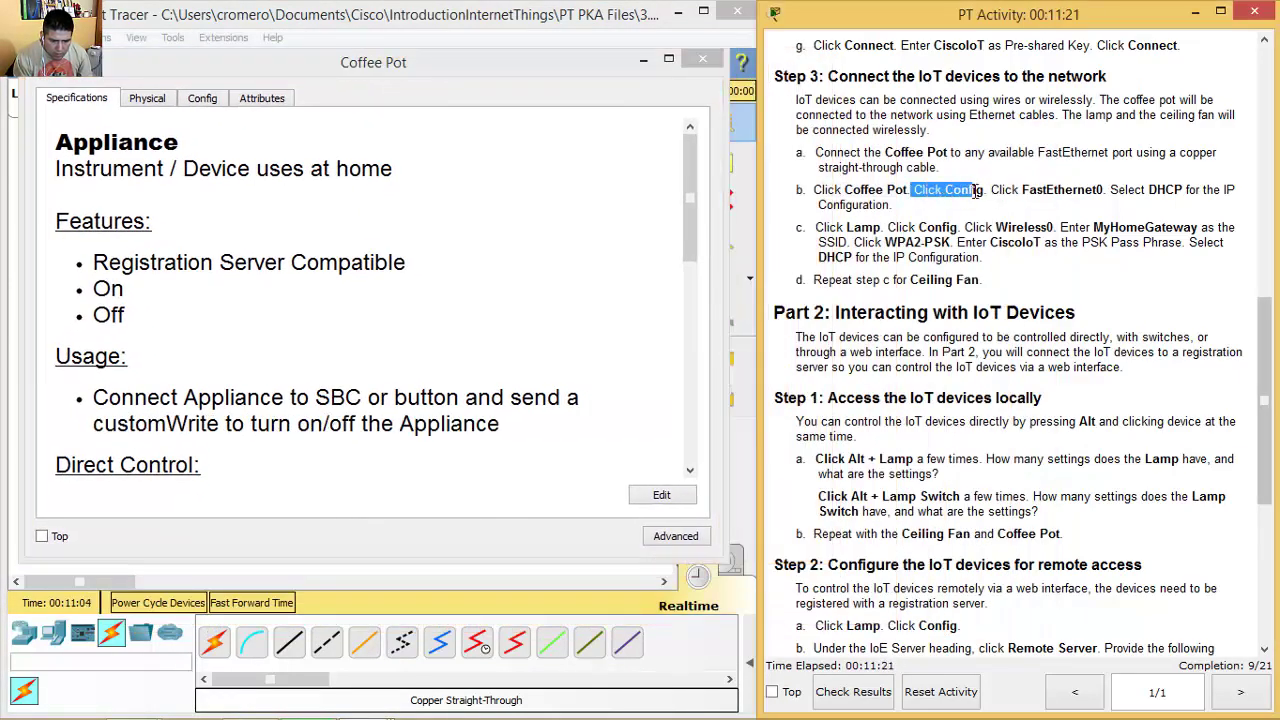
{"action": "left_click", "coordinate": [202, 98]}
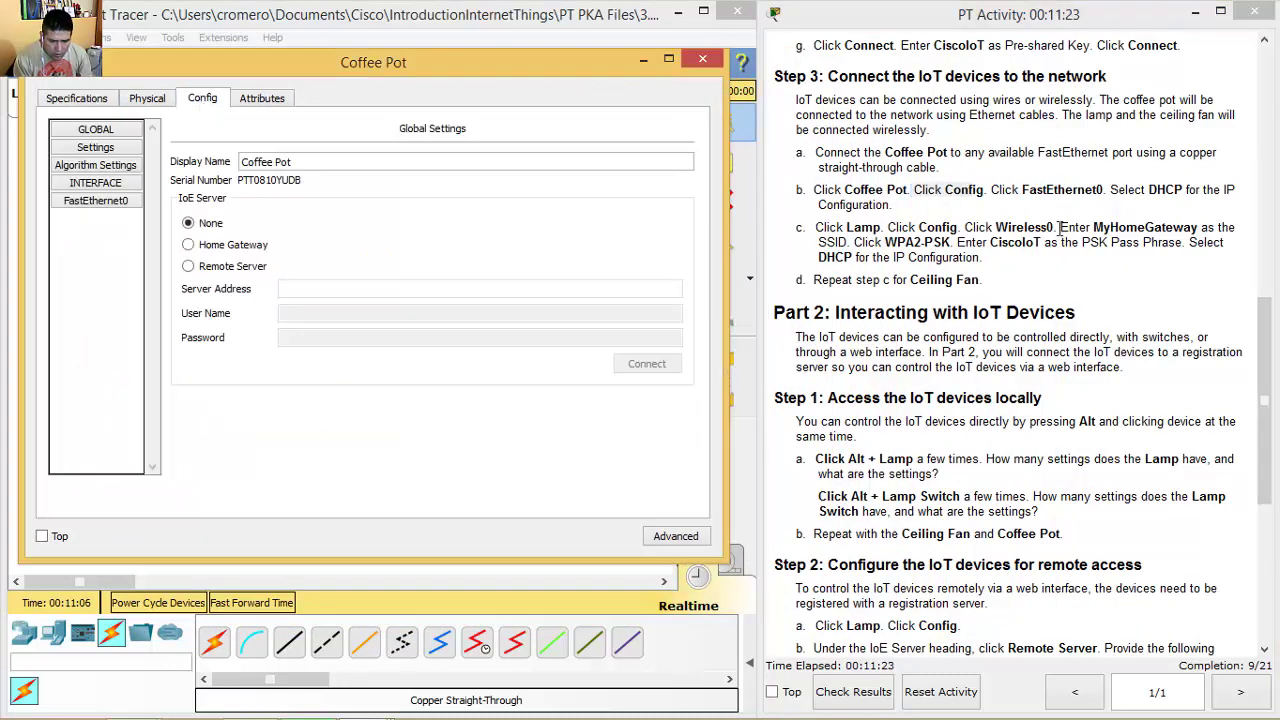
{"action": "left_click_drag", "start_coordinate": [1012, 190], "coordinate": [1105, 191]}
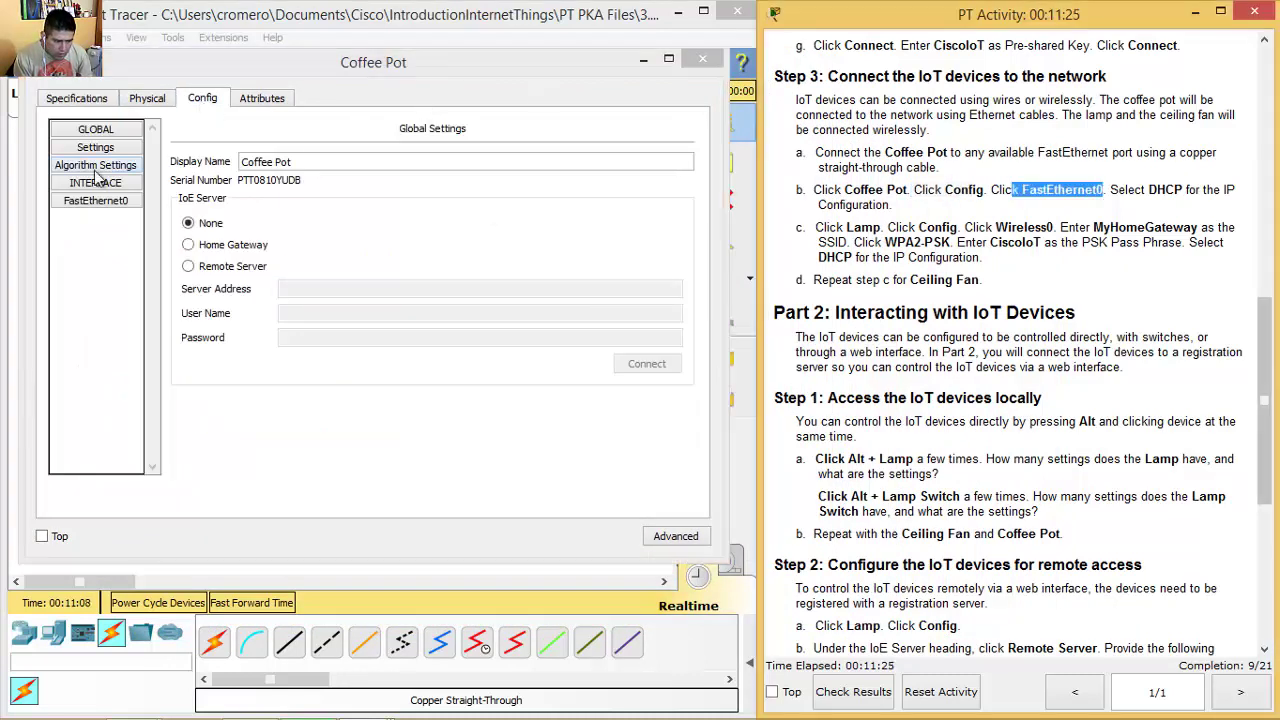
{"action": "left_click", "coordinate": [96, 201]}
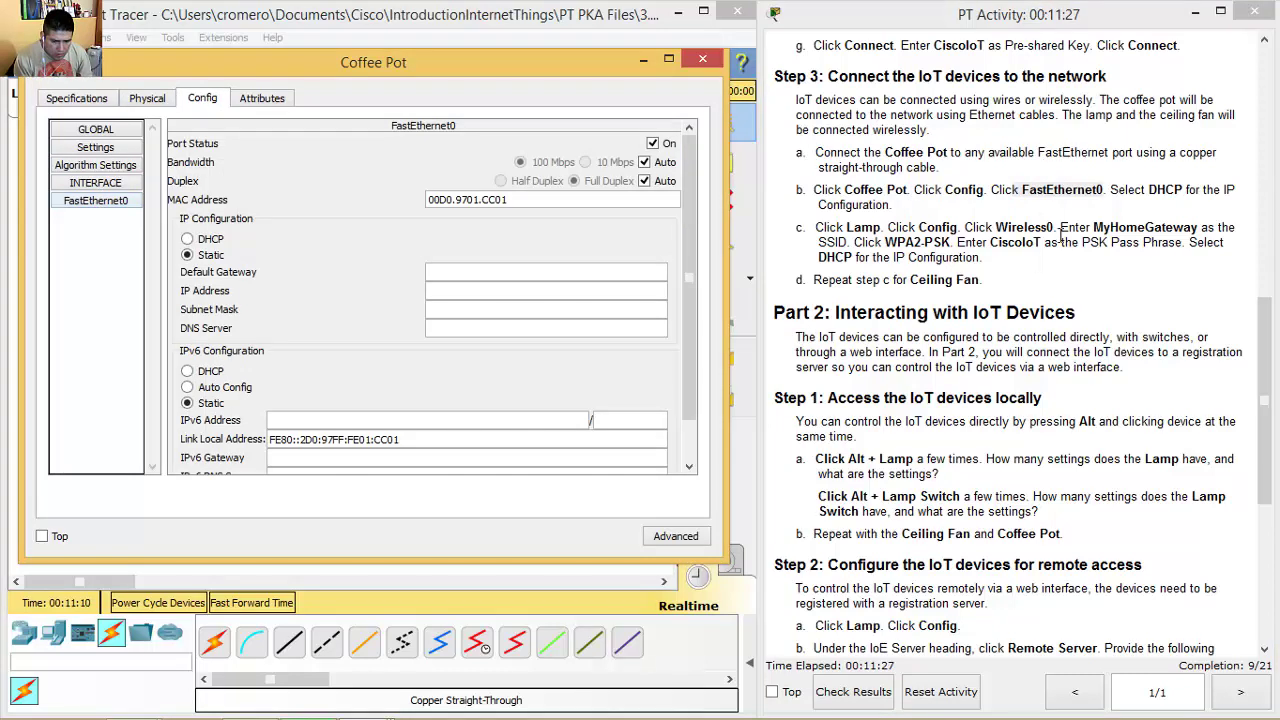
{"action": "left_click_drag", "start_coordinate": [1147, 189], "coordinate": [1211, 190]}
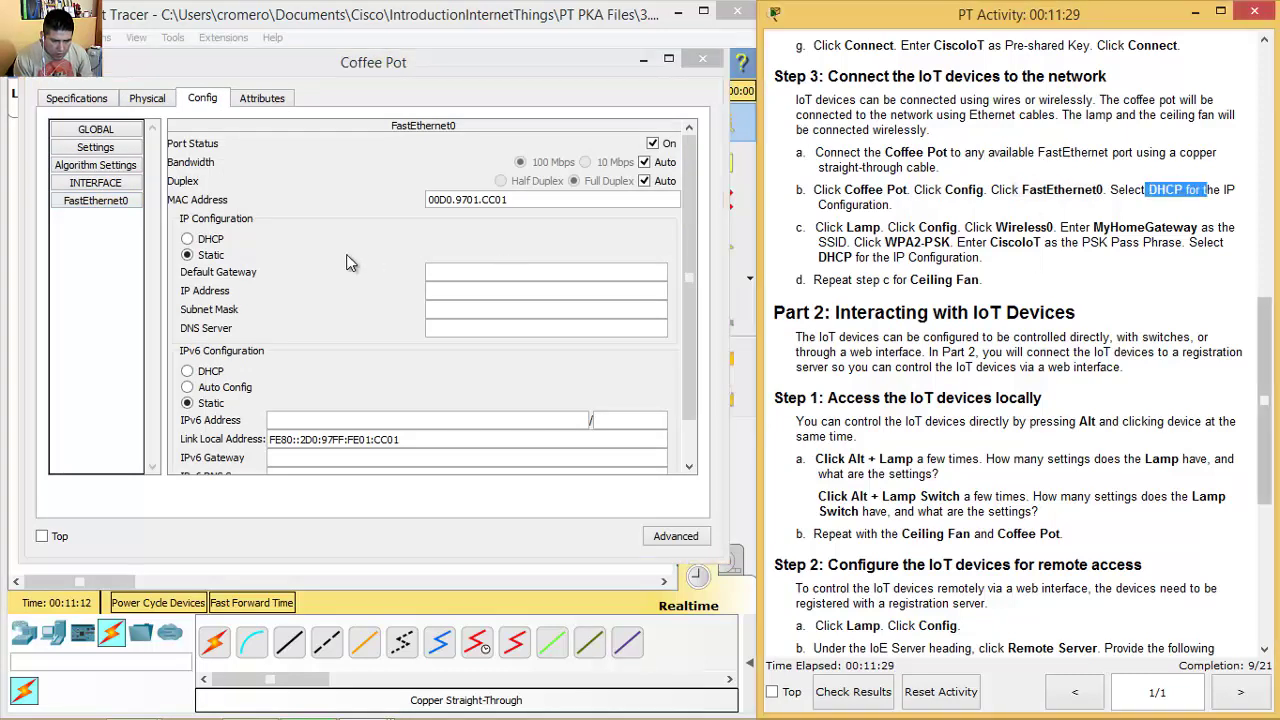
{"action": "left_click", "coordinate": [188, 240]}
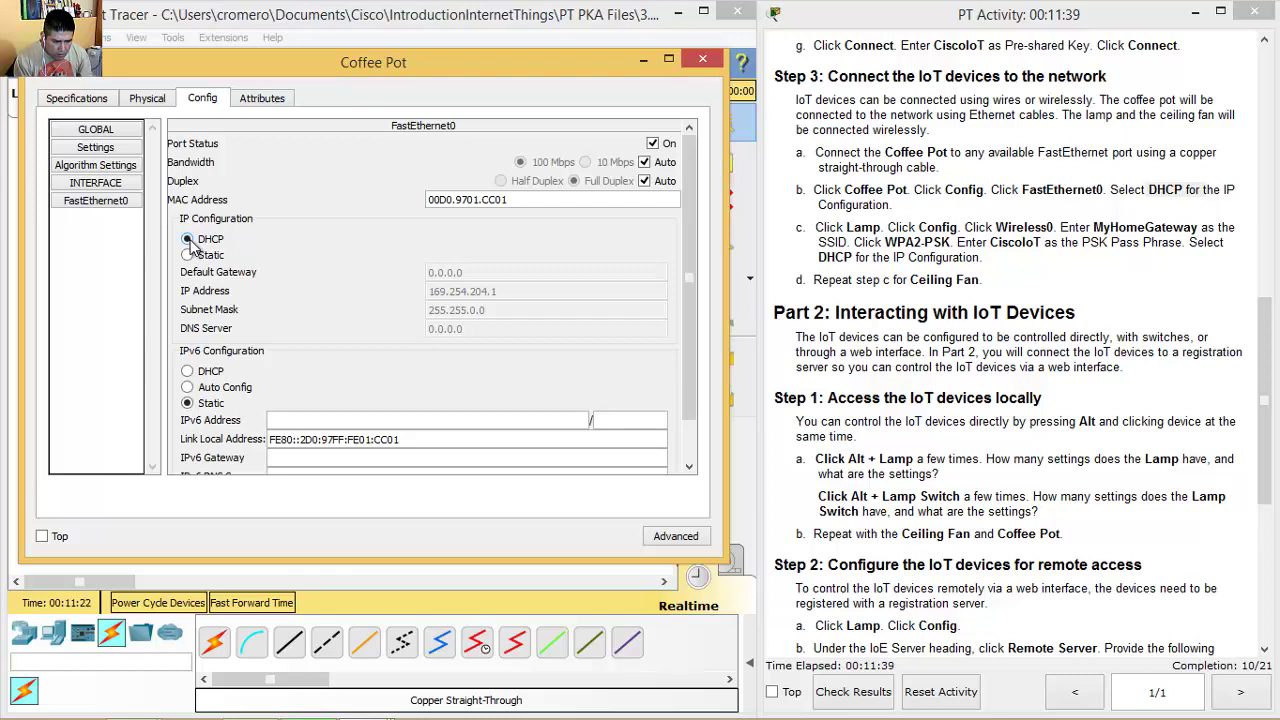
- Switch the Coffee Pot's FastEthernet0 IP configuration to Static and back to DHCP to request its address again
{"action": "mouse_move", "coordinate": [289, 61]}
{"action": "left_mouse_down"}
{"action": "mouse_move", "coordinate": [800, 16]}
{"action": "mouse_move", "coordinate": [737, 50]}
{"action": "mouse_move", "coordinate": [336, 79]}
{"action": "mouse_move", "coordinate": [268, 61]}
{"action": "left_mouse_up"}
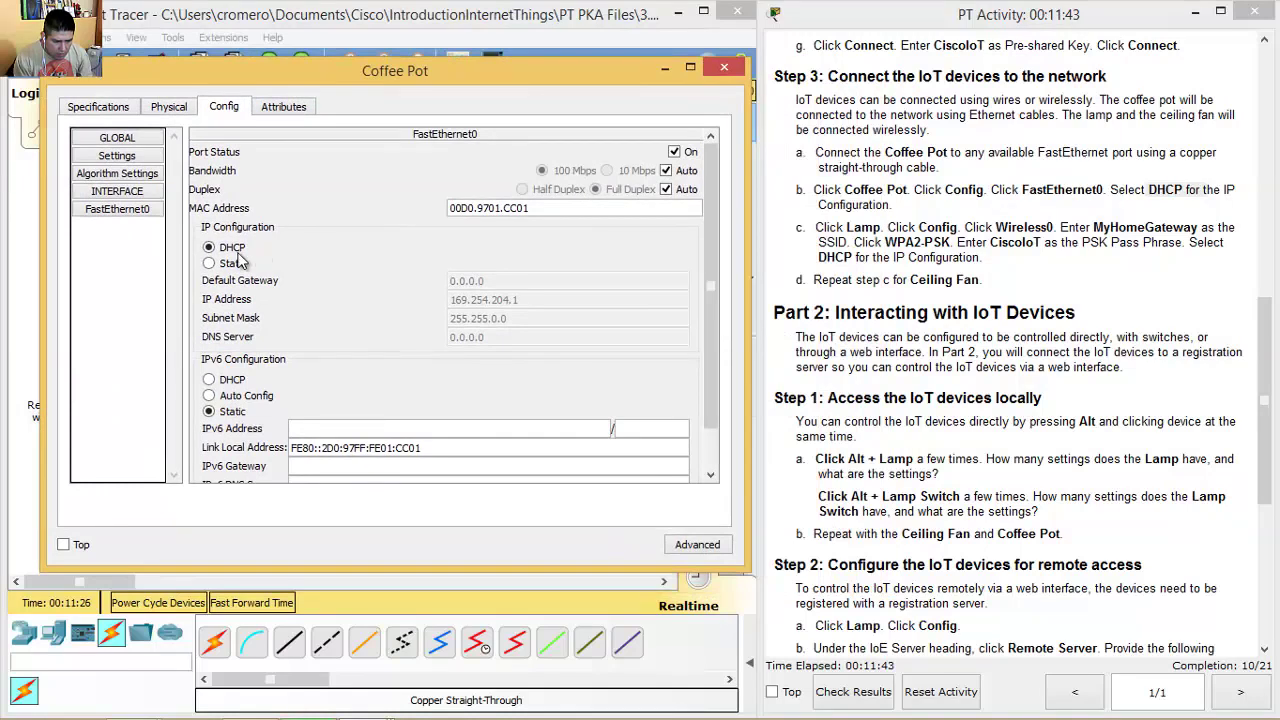
{"action": "left_click", "coordinate": [208, 263]}
{"action": "left_click", "coordinate": [209, 249]}
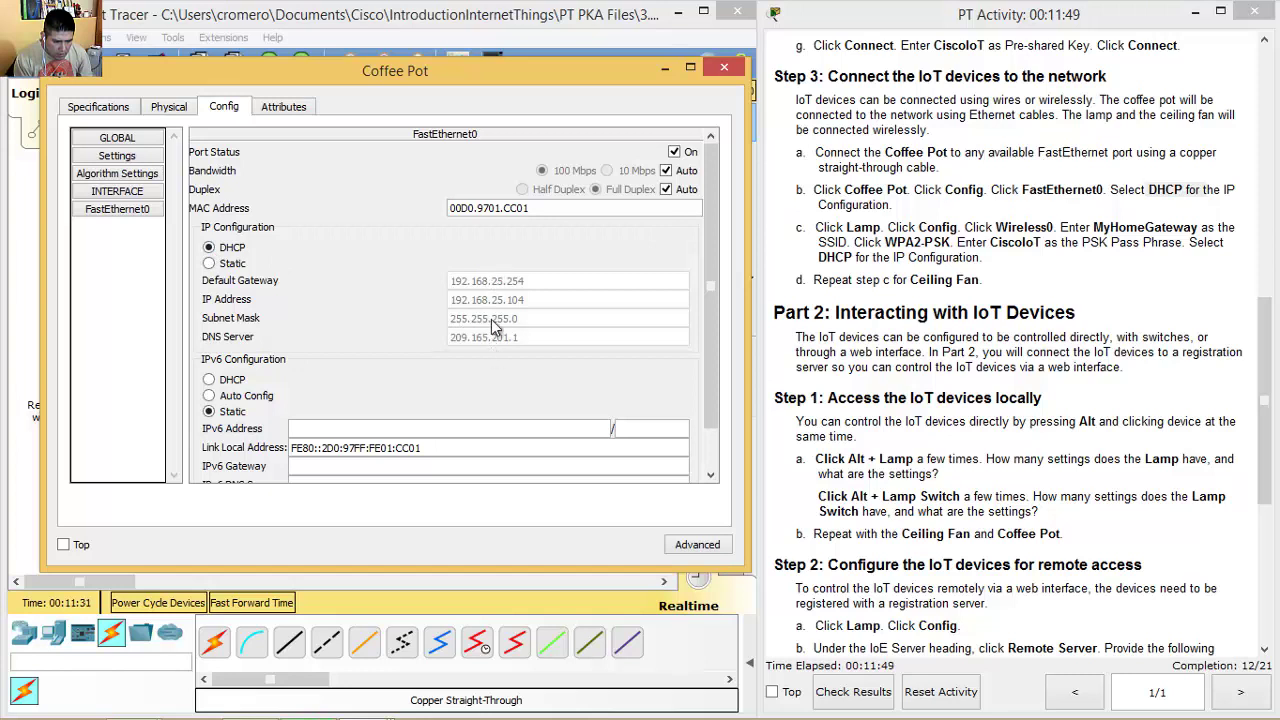
- Close the Coffee Pot's window, open the Lamp's window for step 3c, and fit it beside the instructions
{"action": "left_click", "coordinate": [726, 68]}
{"action": "left_click_drag", "start_coordinate": [998, 172], "coordinate": [888, 195]}
{"action": "left_click", "coordinate": [888, 195]}
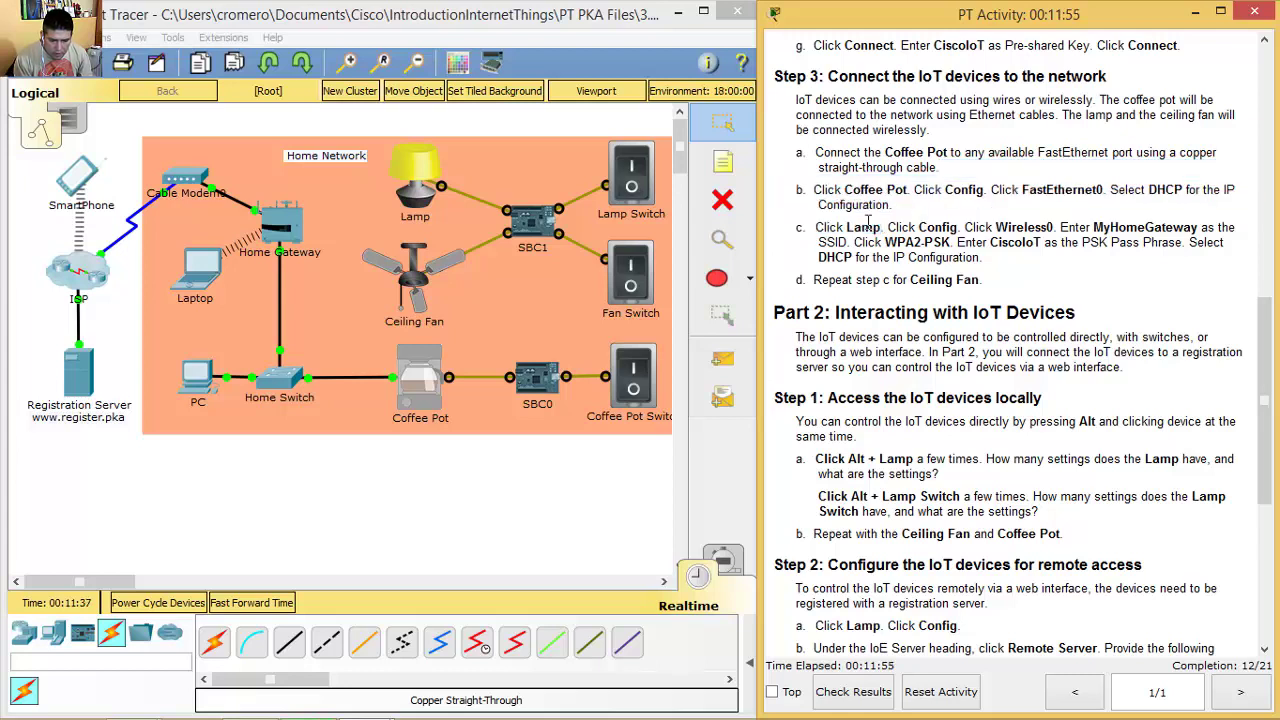
{"action": "left_click_drag", "start_coordinate": [822, 228], "coordinate": [878, 228]}
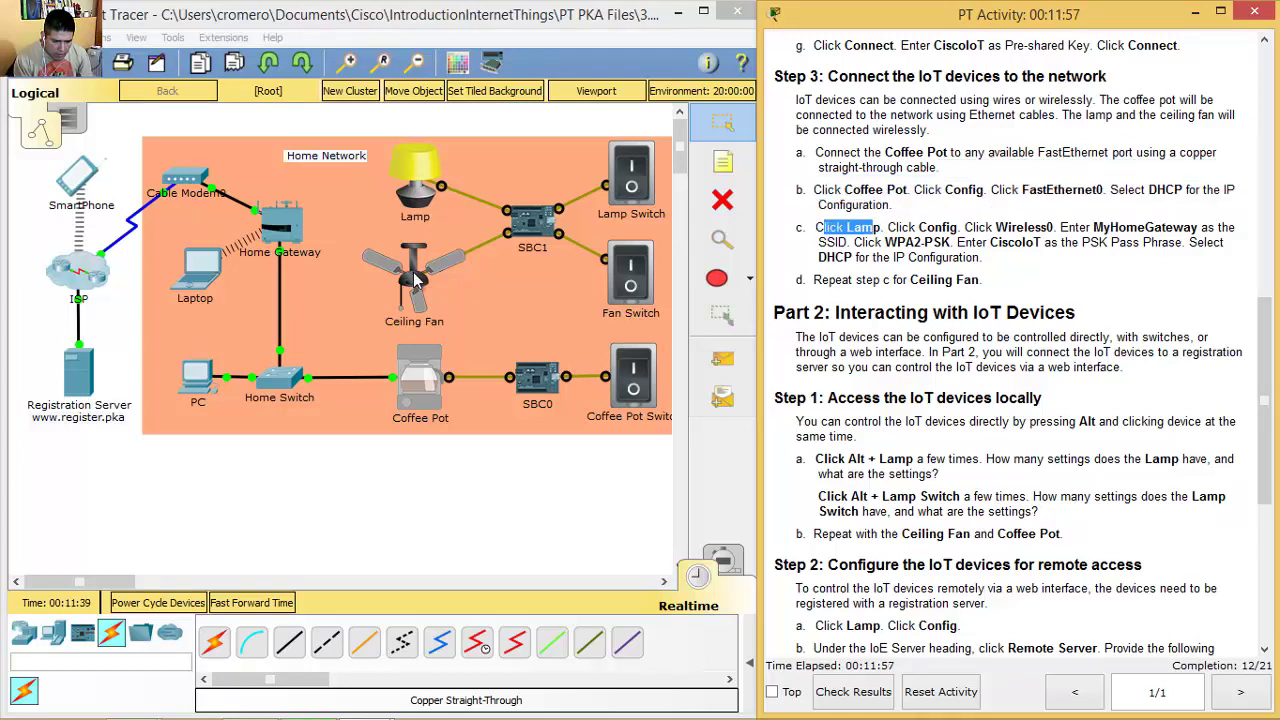
{"action": "left_click", "coordinate": [420, 183], "text": "alt"}
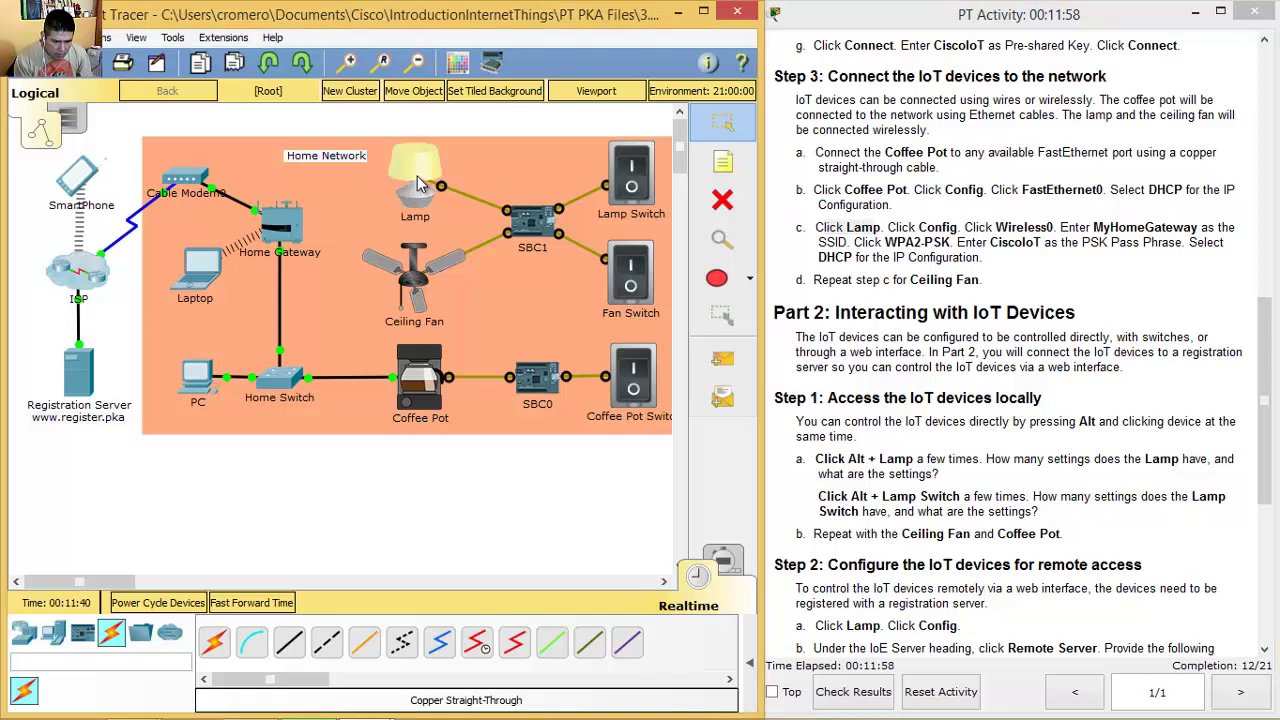
{"action": "left_click", "coordinate": [420, 183]}
{"action": "left_click_drag", "start_coordinate": [493, 143], "coordinate": [300, 100]}
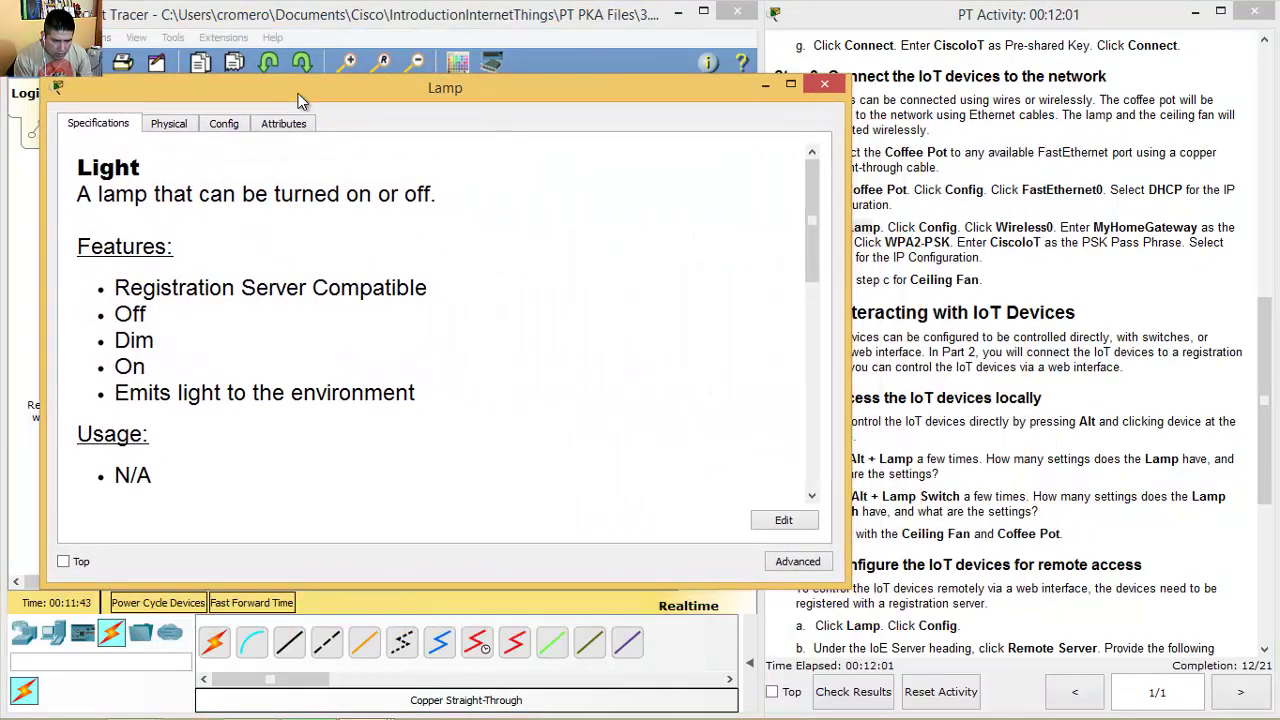
{"action": "left_click_drag", "start_coordinate": [848, 245], "coordinate": [718, 249]}
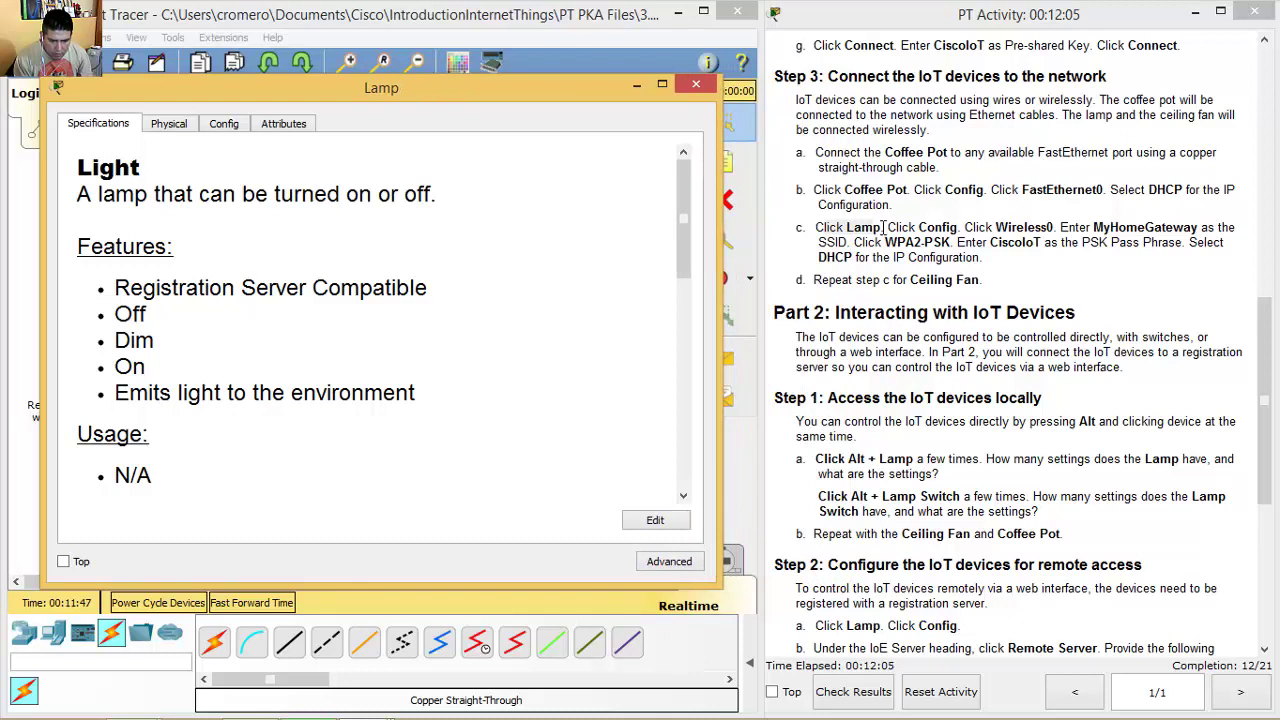
- Following step 3c, set the SSID of the Lamp's Wireless0 interface to MyHomeGateway
{"action": "double_click", "coordinate": [951, 227]}
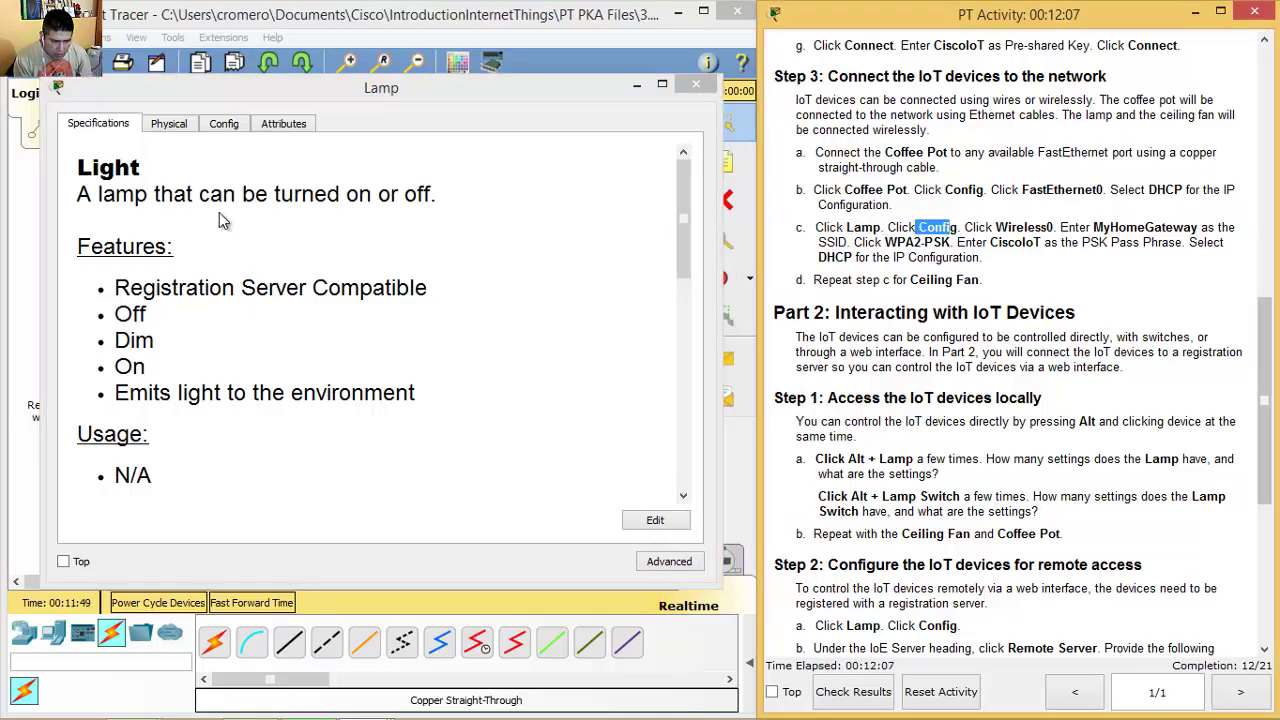
{"action": "left_click", "coordinate": [224, 123]}
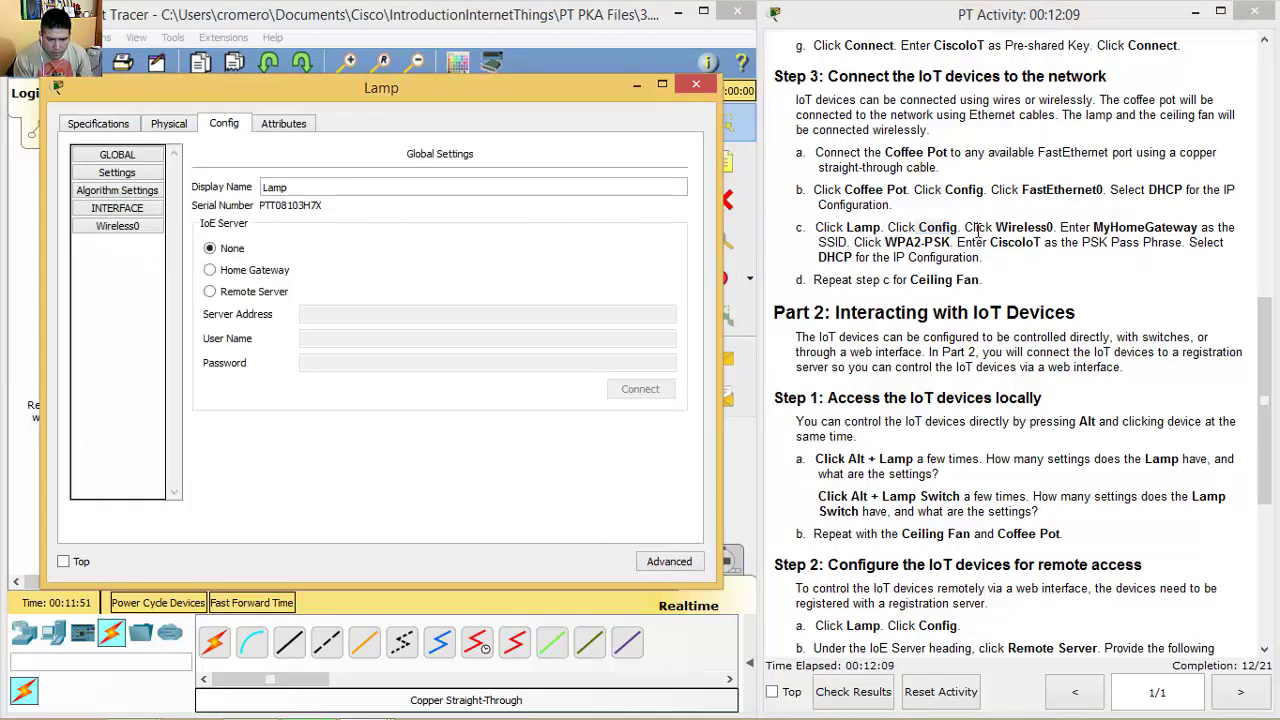
{"action": "left_click_drag", "start_coordinate": [987, 227], "coordinate": [1060, 228]}
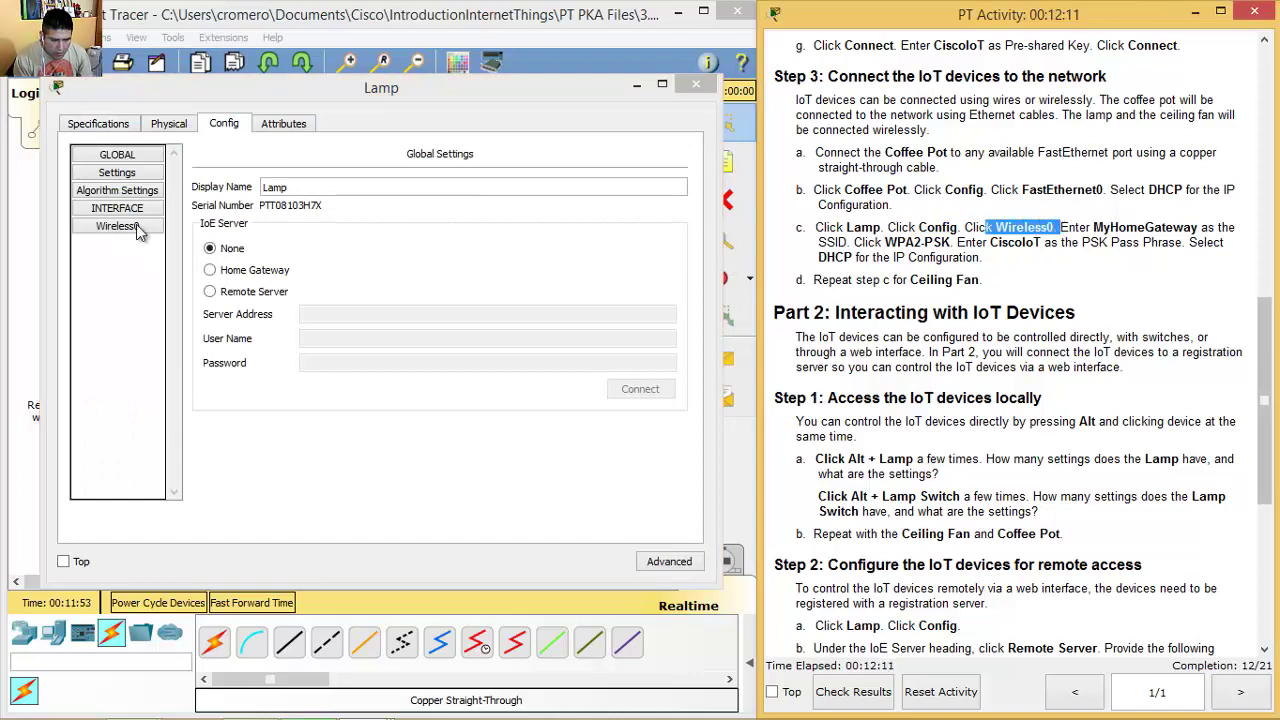
{"action": "left_click", "coordinate": [105, 228]}
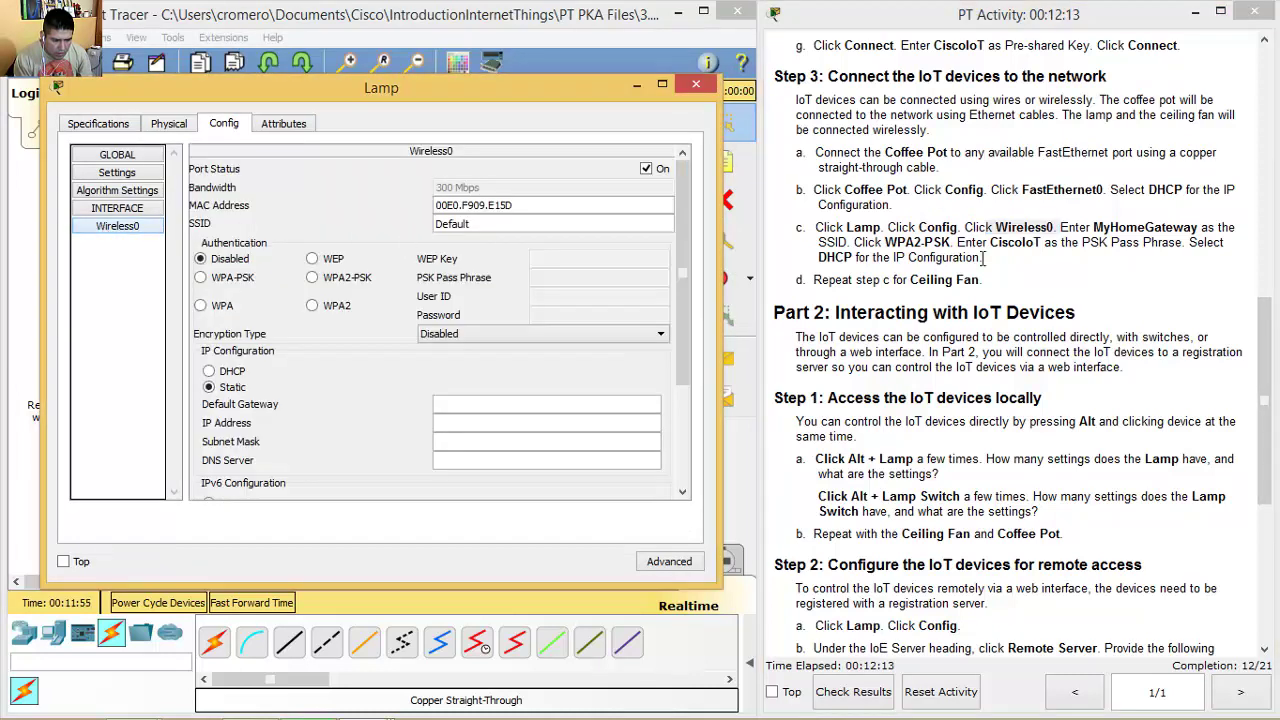
{"action": "left_click_drag", "start_coordinate": [1093, 227], "coordinate": [853, 243]}
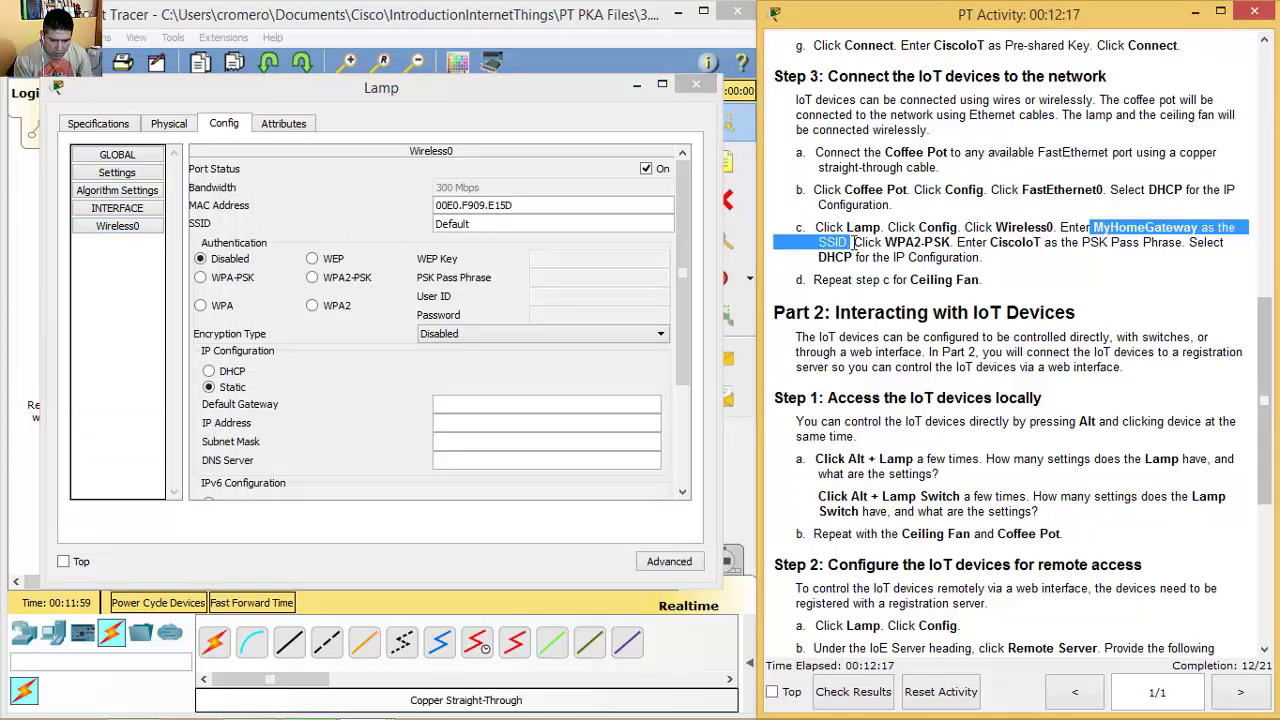
{"action": "left_click_drag", "start_coordinate": [494, 224], "coordinate": [399, 223]}
{"action": "type", "text": "MyHomeGateway"}
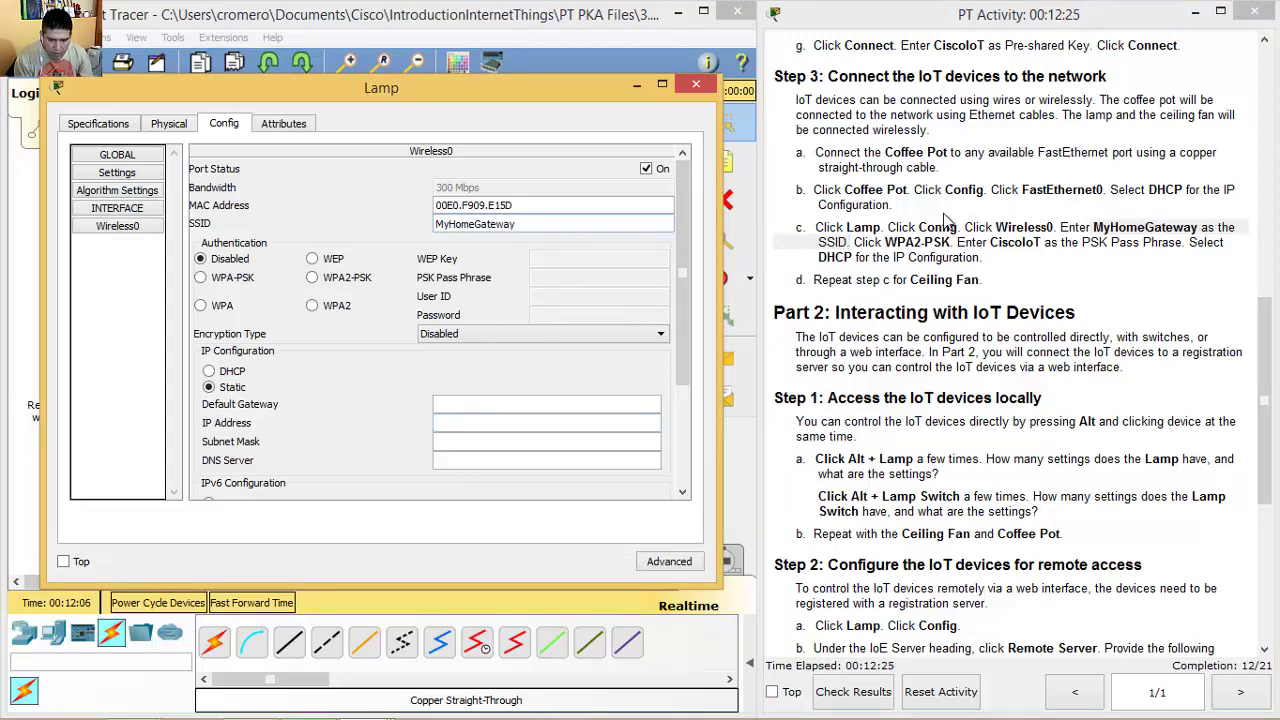
- Set the Lamp's Wireless0 authentication to WPA2-PSK and enter the PSK pass phrase given in the instructions
{"action": "left_click_drag", "start_coordinate": [886, 243], "coordinate": [951, 243]}
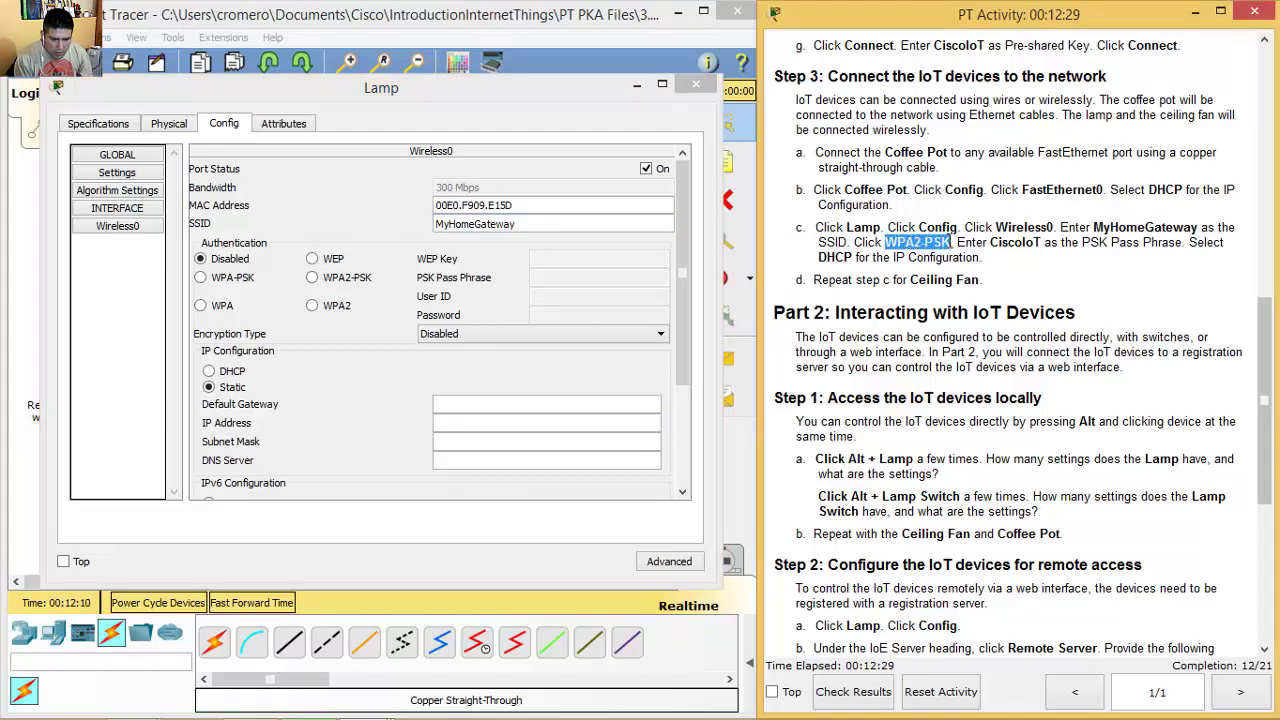
{"action": "left_click", "coordinate": [313, 278]}
{"action": "left_click", "coordinate": [552, 280]}
{"action": "type", "text": "CiscoIoToT"}
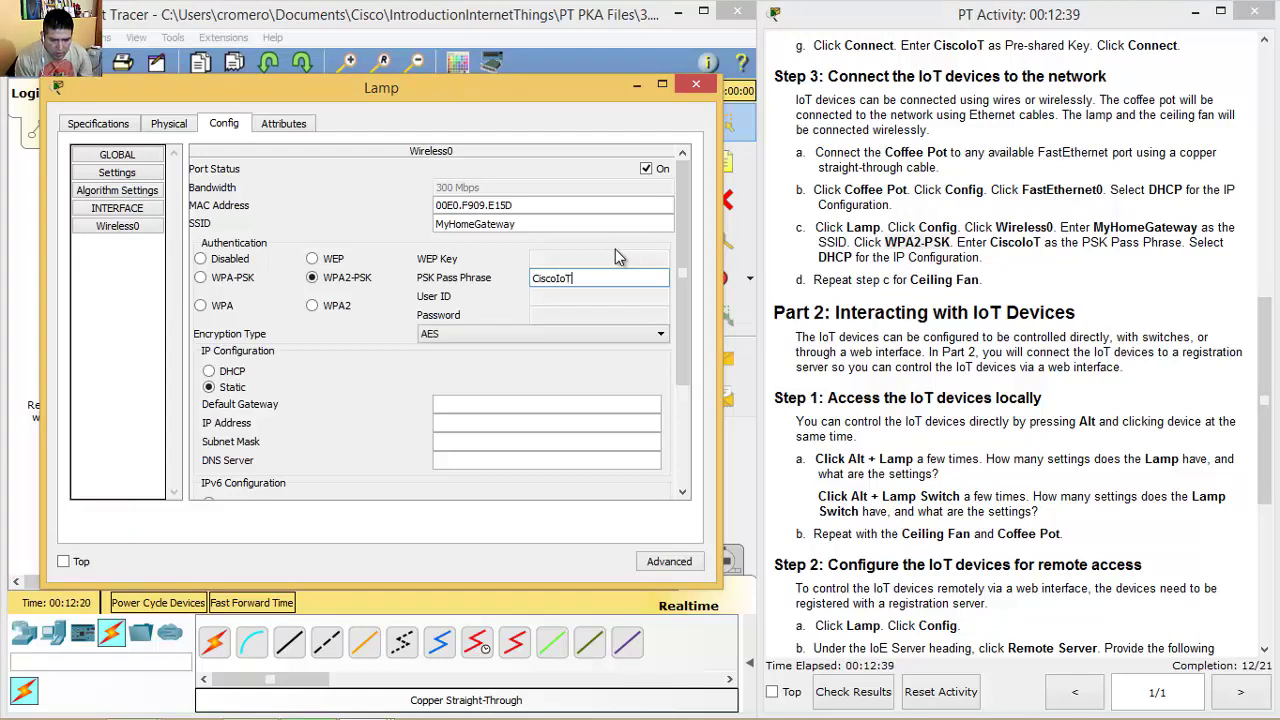
{"action": "left_click", "coordinate": [1051, 251]}
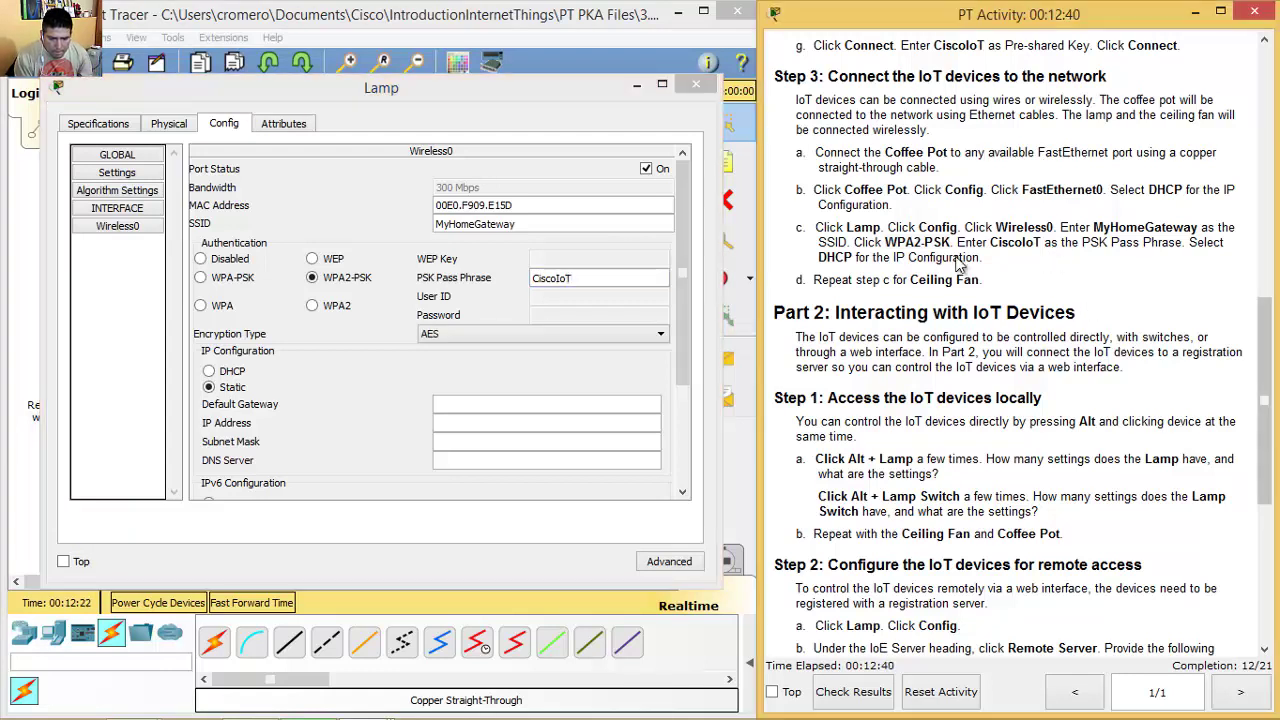
- Set the IP configuration of the Lamp's Wireless0 interface to DHCP and close the Lamp's window
{"action": "left_click_drag", "start_coordinate": [819, 259], "coordinate": [981, 260]}
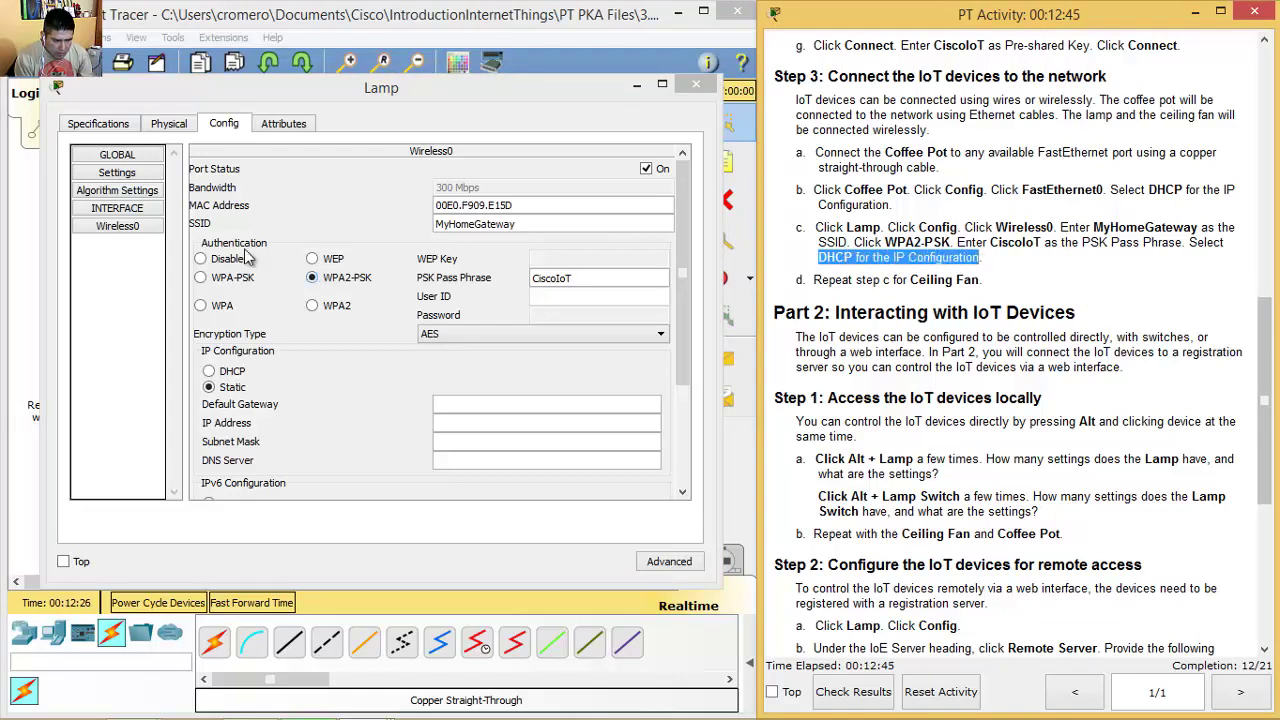
{"action": "left_click", "coordinate": [211, 373]}
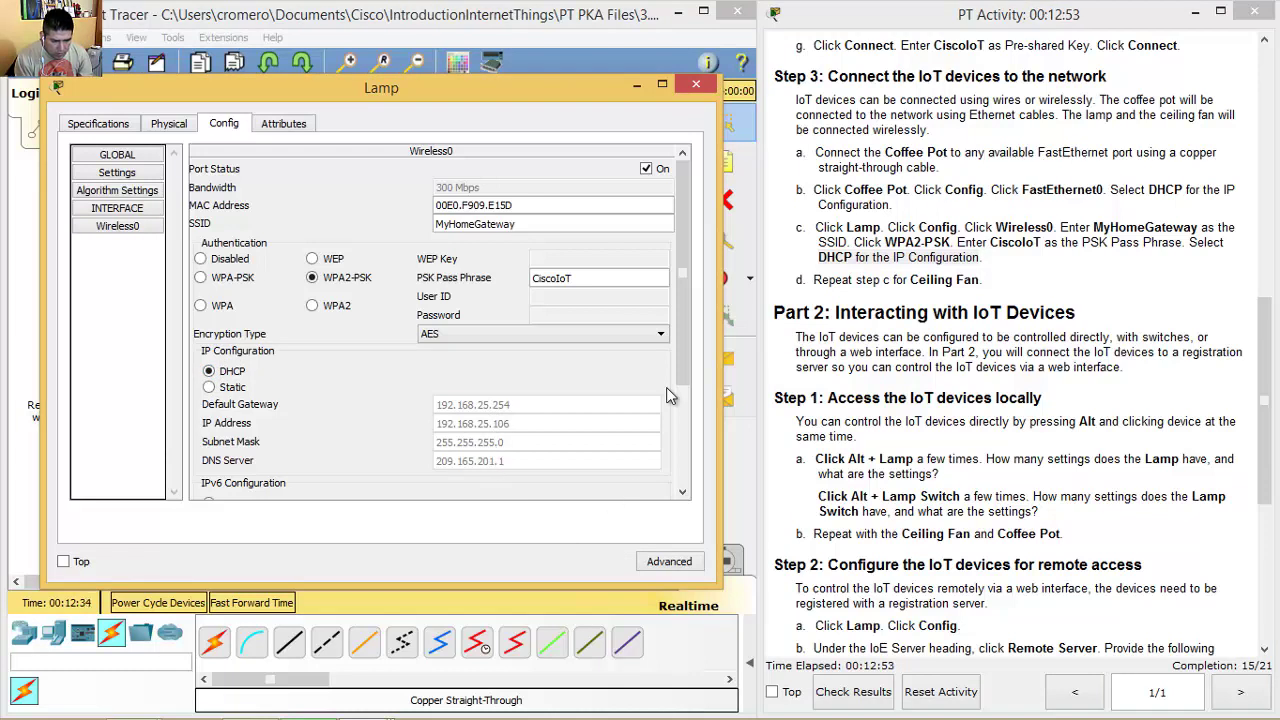
{"action": "left_click", "coordinate": [696, 83]}
{"action": "left_click_drag", "start_coordinate": [818, 257], "coordinate": [980, 257]}
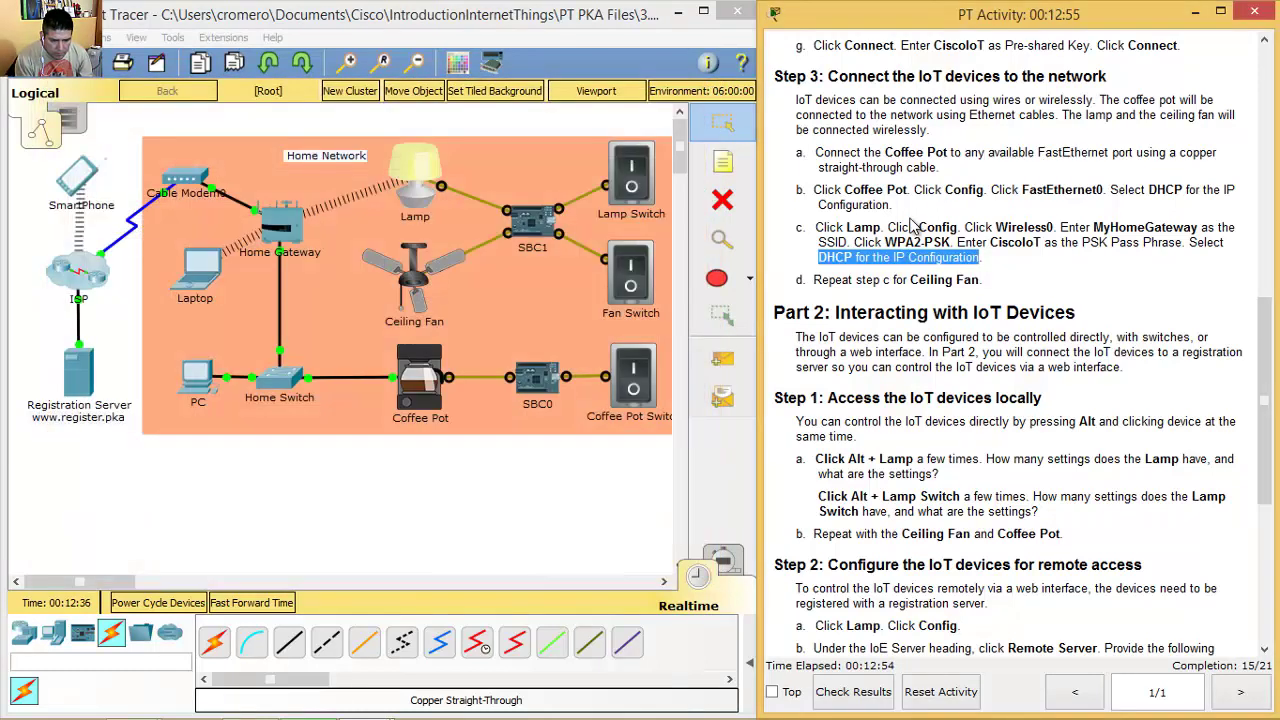
{"action": "left_click", "coordinate": [1036, 270]}
- Following step 3d, open the Ceiling Fan's window and fit it beside the instructions
{"action": "left_click_drag", "start_coordinate": [815, 279], "coordinate": [984, 283]}
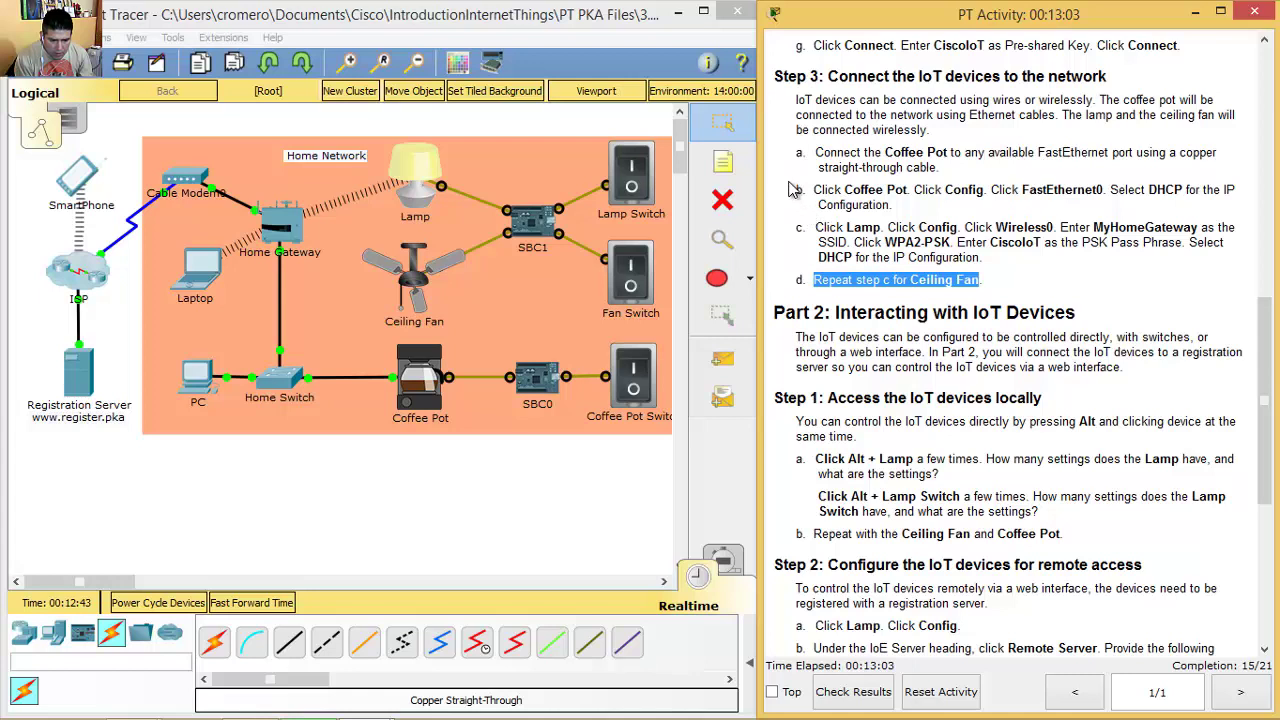
{"action": "left_click", "coordinate": [412, 282]}
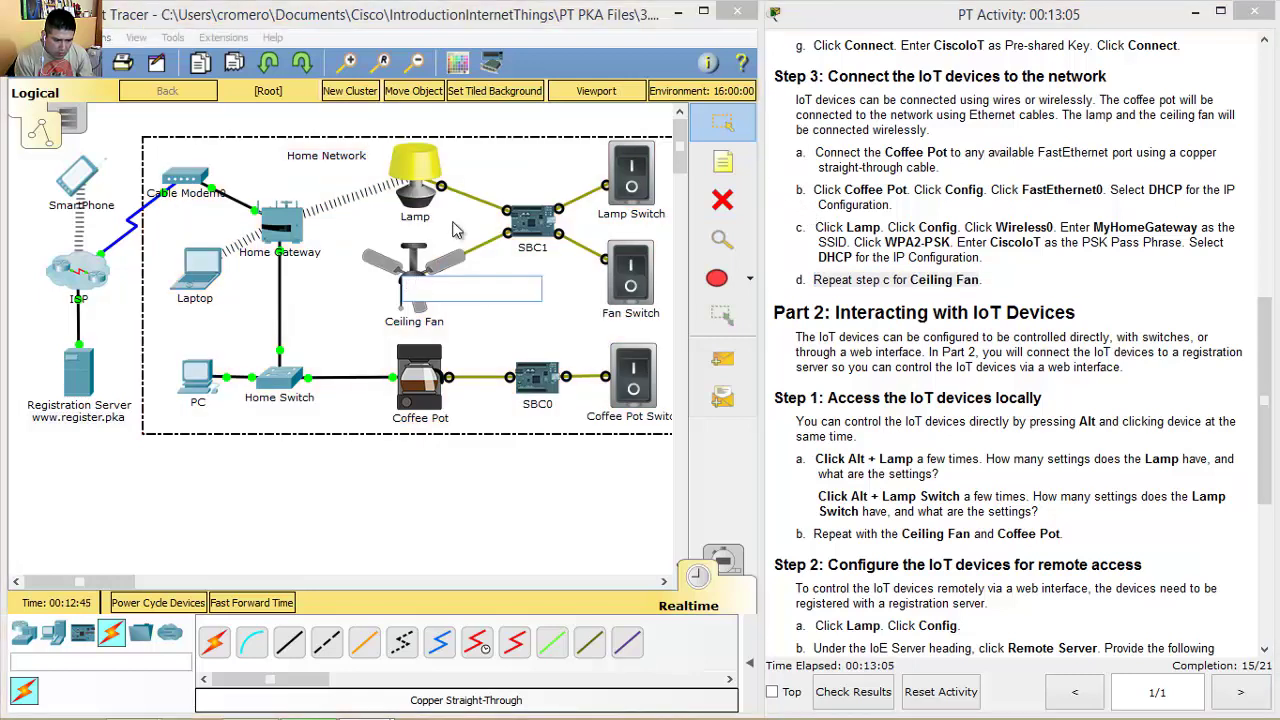
{"action": "left_click", "coordinate": [605, 127]}
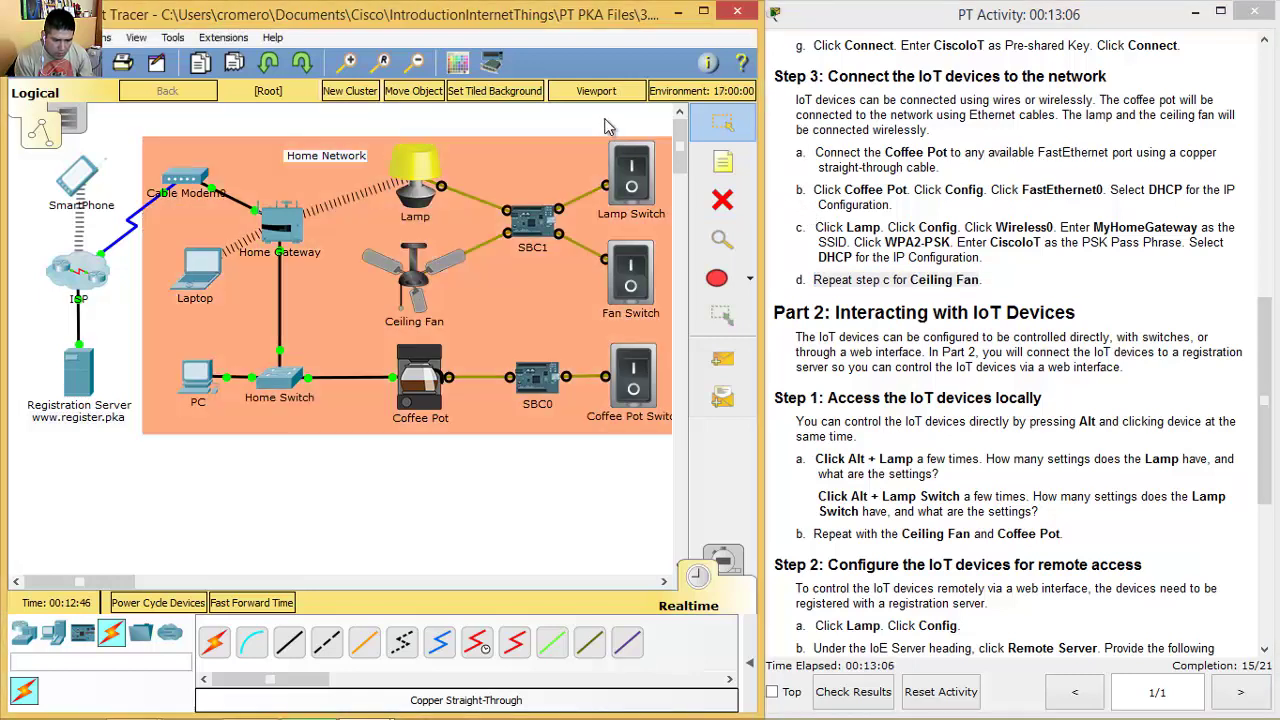
{"action": "left_click", "coordinate": [410, 272]}
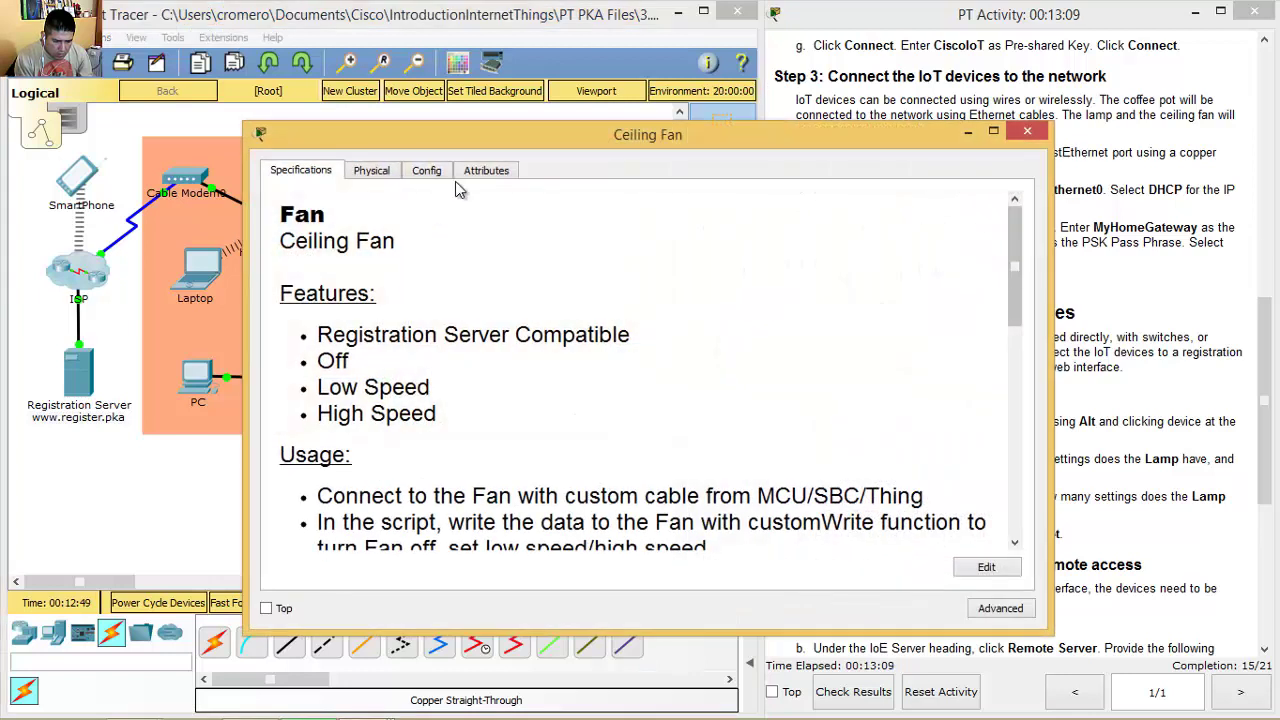
{"action": "left_click_drag", "start_coordinate": [452, 131], "coordinate": [251, 64]}
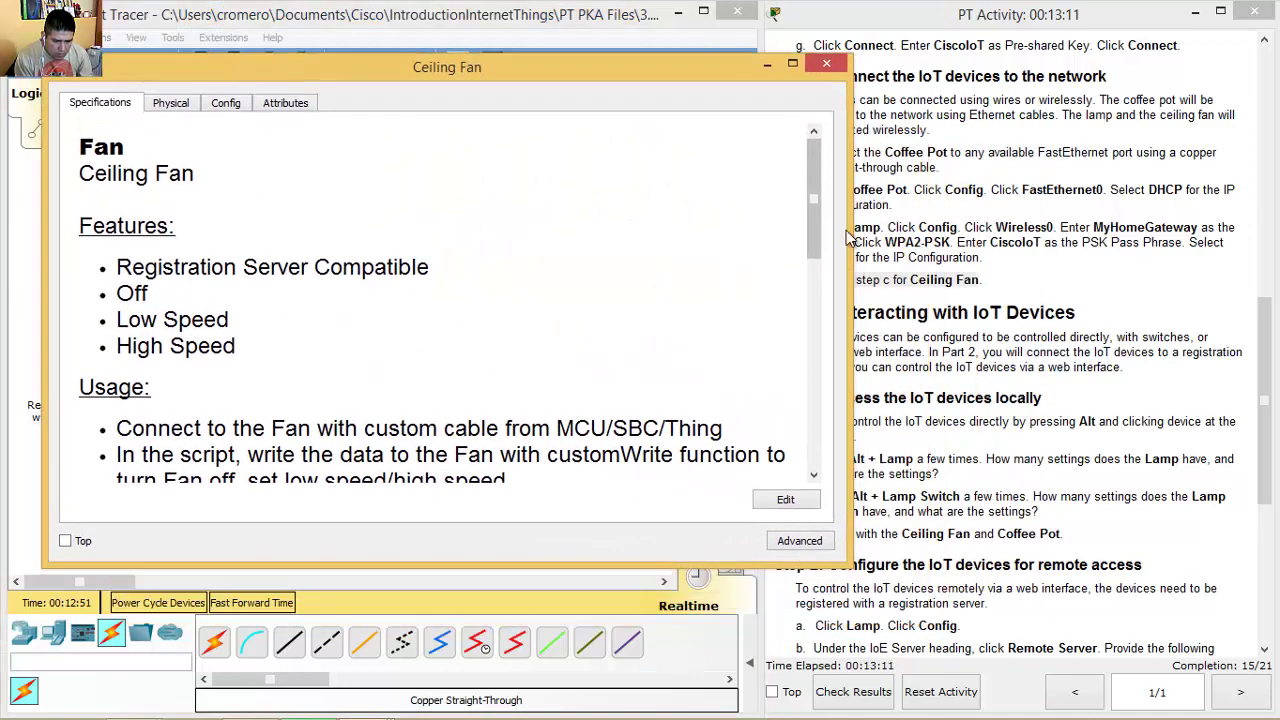
{"action": "left_click_drag", "start_coordinate": [845, 237], "coordinate": [720, 230]}
- Set the SSID of the Ceiling Fan's Wireless0 interface to MyHomeGateway
{"action": "left_click", "coordinate": [225, 104]}
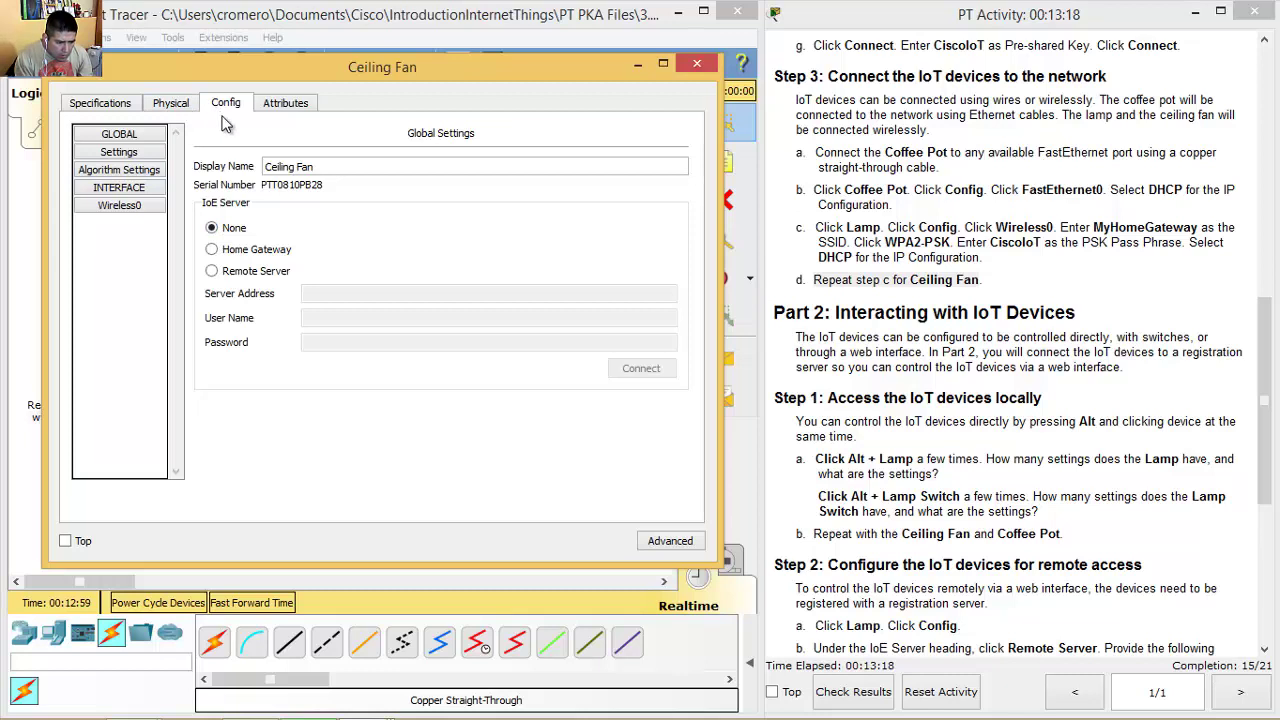
{"action": "left_click", "coordinate": [122, 188]}
{"action": "left_click", "coordinate": [122, 205]}
{"action": "left_click_drag", "start_coordinate": [474, 202], "coordinate": [361, 202]}
{"action": "type", "text": "MyHone"}
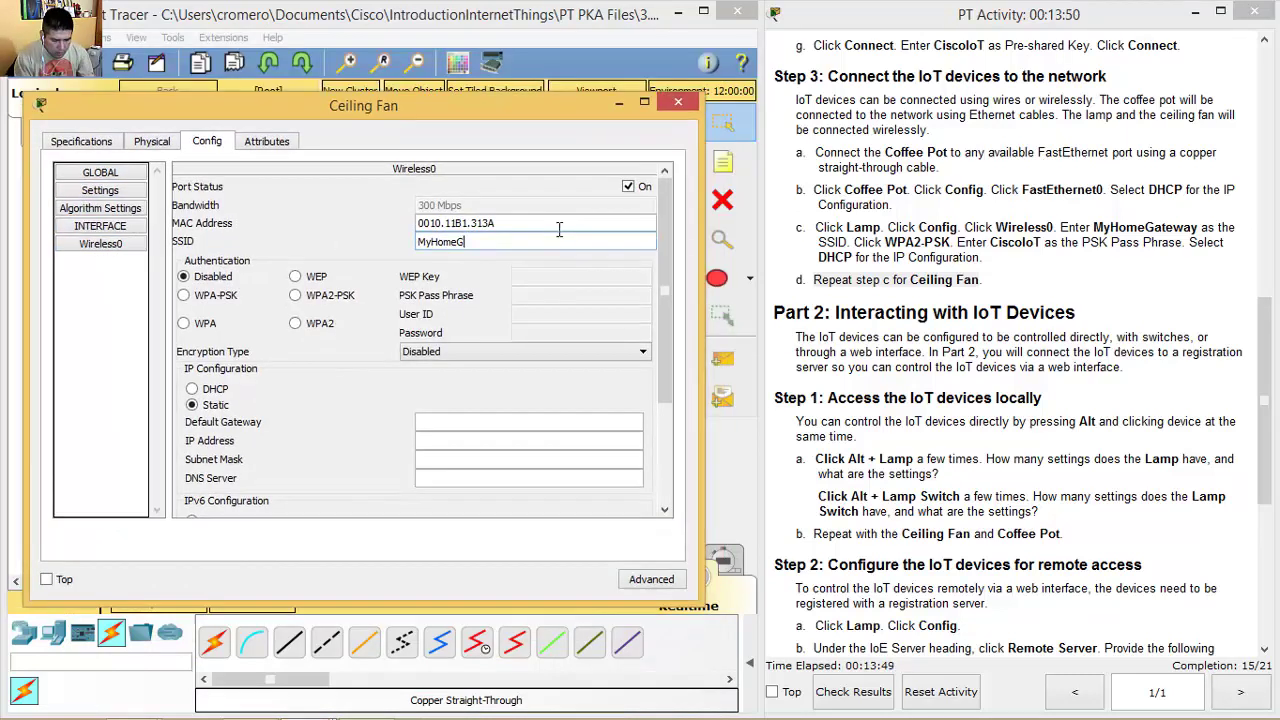
{"action": "type", "text": "ewa"}
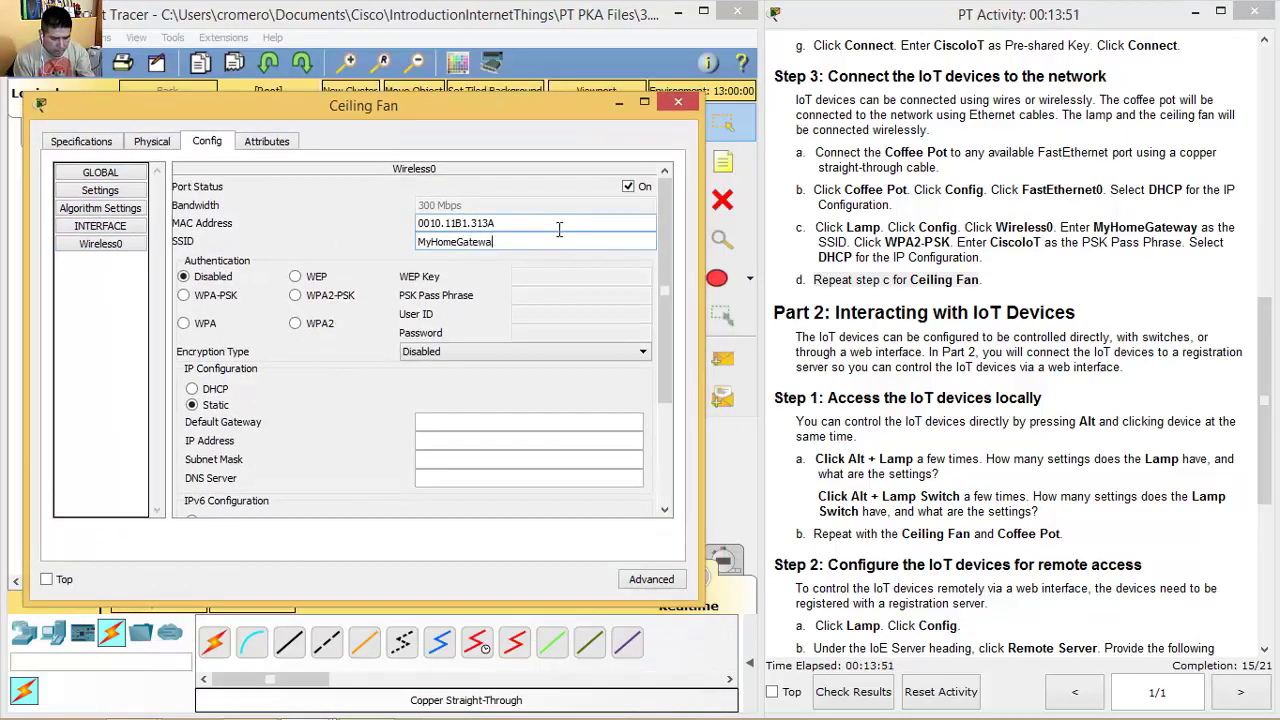
{"action": "type", "text": "y"}
- Set the Ceiling Fan's Wireless0 authentication to WPA2-PSK with the given PSK pass phrase and its IP configuration to DHCP, closing its window
{"action": "left_click", "coordinate": [296, 296]}
{"action": "left_click", "coordinate": [567, 294]}
{"action": "type", "text": "CiscoIoT"}
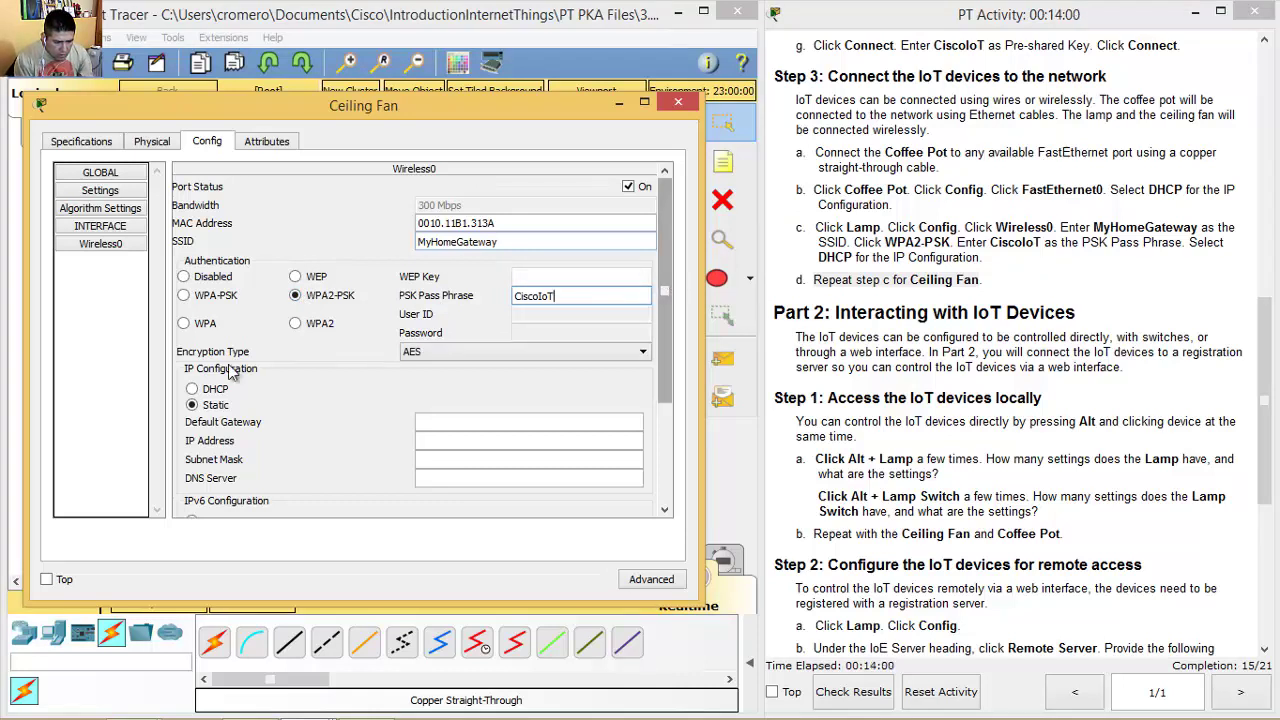
{"action": "left_click", "coordinate": [192, 389]}
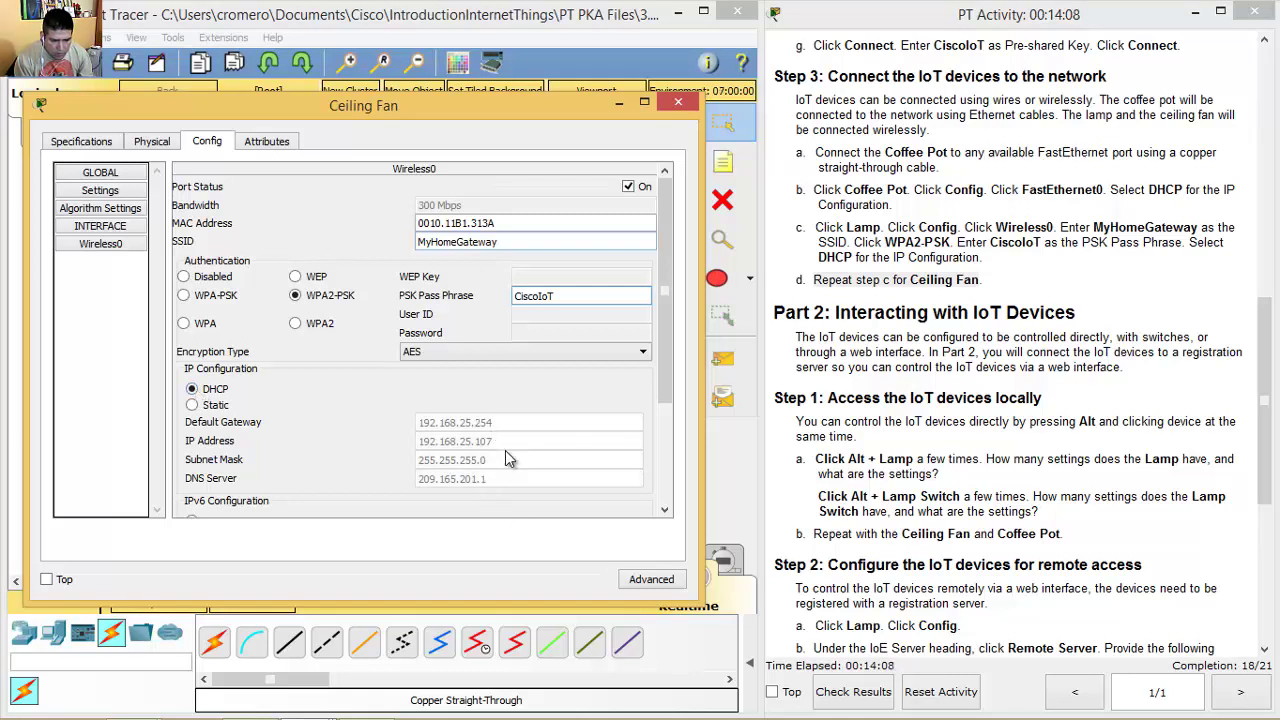
{"action": "left_click", "coordinate": [677, 103]}
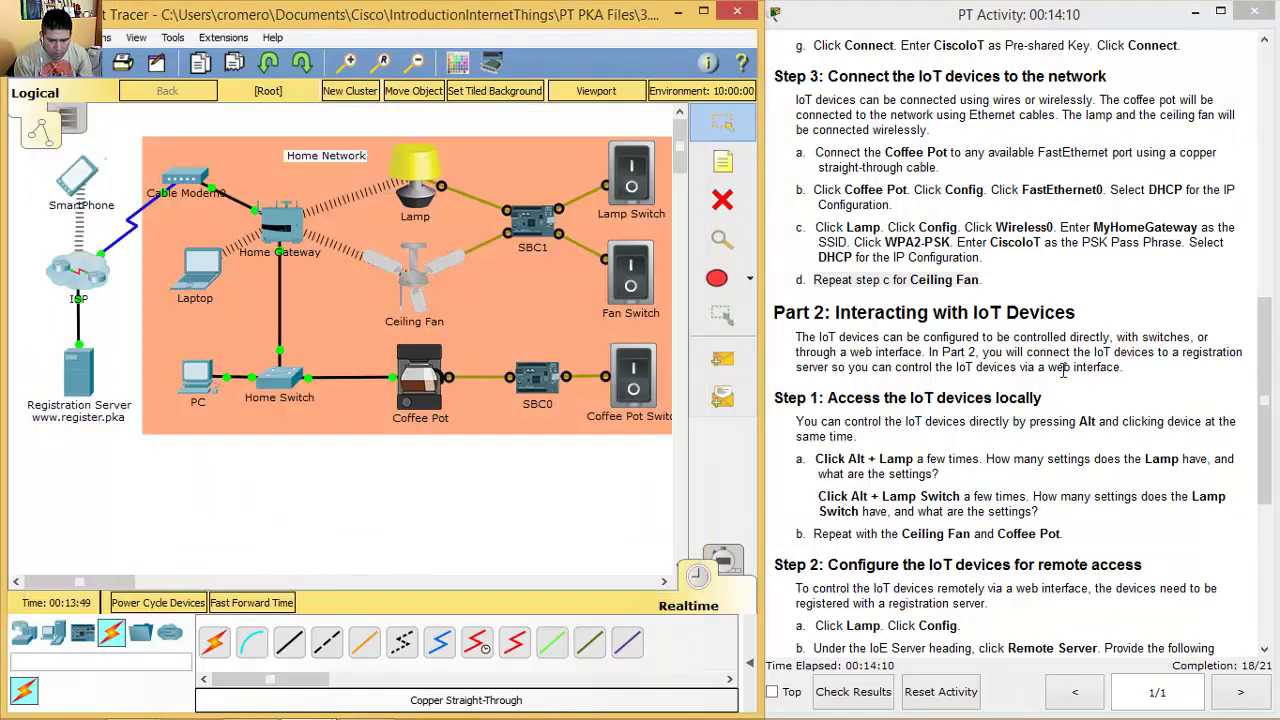
- Read the Part 2 introduction and Step 1 on accessing the IoT devices locally, through the instruction for operating the Lamp
{"action": "left_click_drag", "start_coordinate": [1270, 344], "coordinate": [1259, 440]}
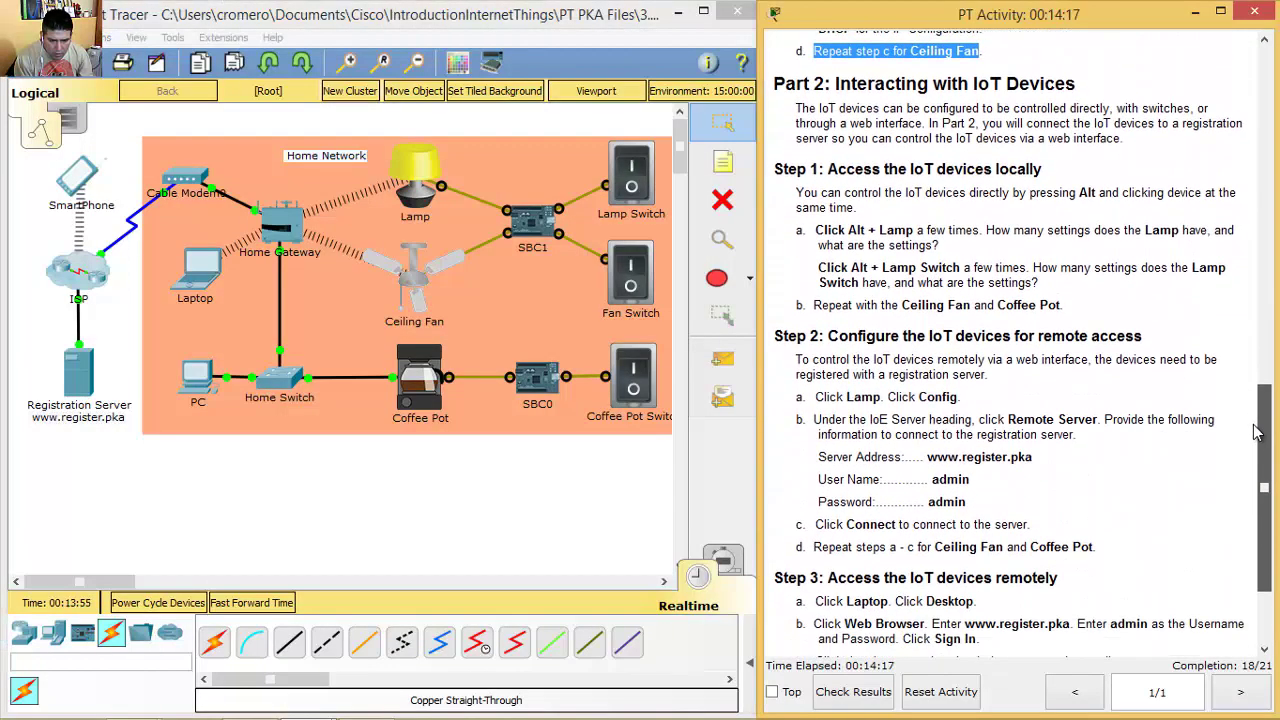
{"action": "left_click_drag", "start_coordinate": [840, 80], "coordinate": [1084, 80]}
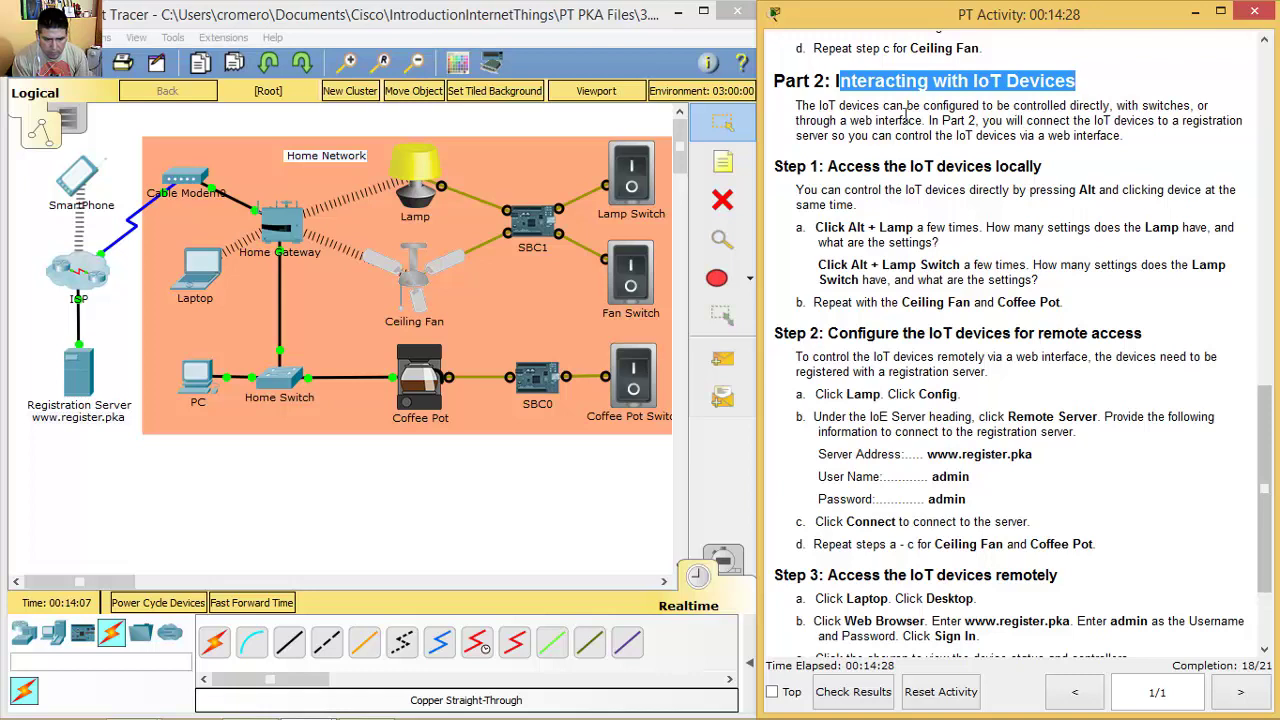
{"action": "left_click_drag", "start_coordinate": [797, 106], "coordinate": [925, 120]}
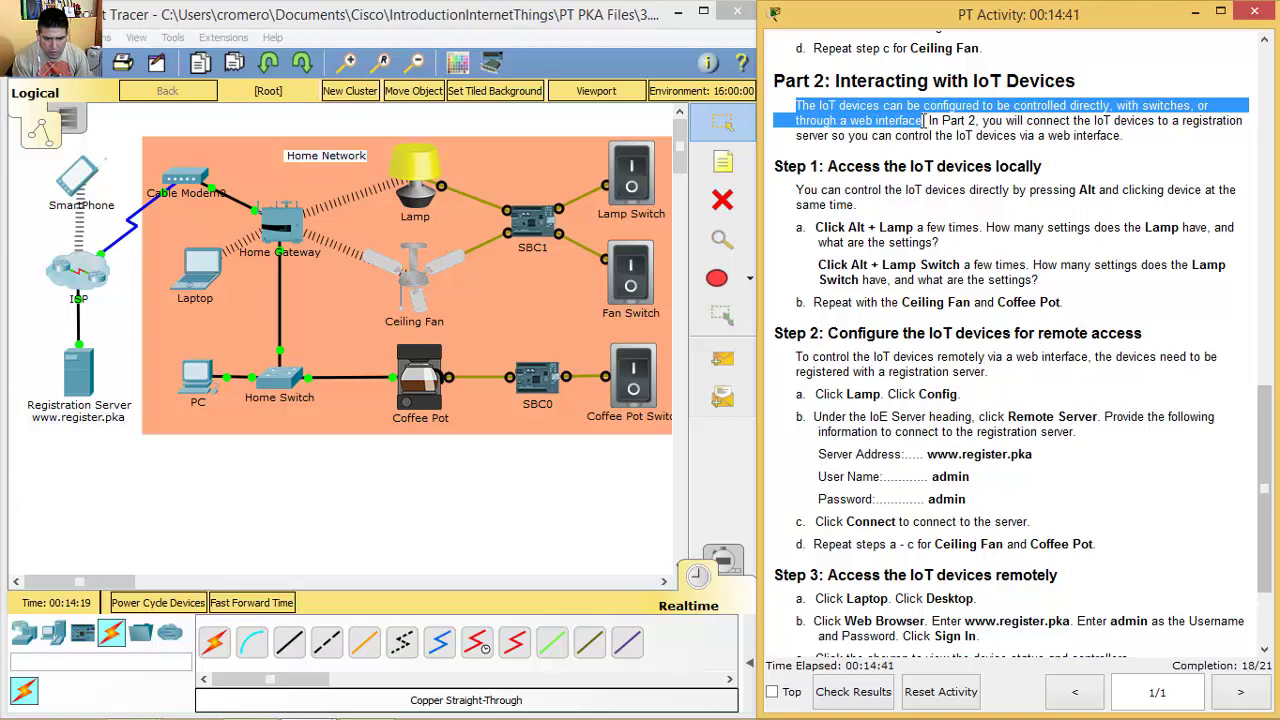
{"action": "left_click_drag", "start_coordinate": [796, 105], "coordinate": [929, 120]}
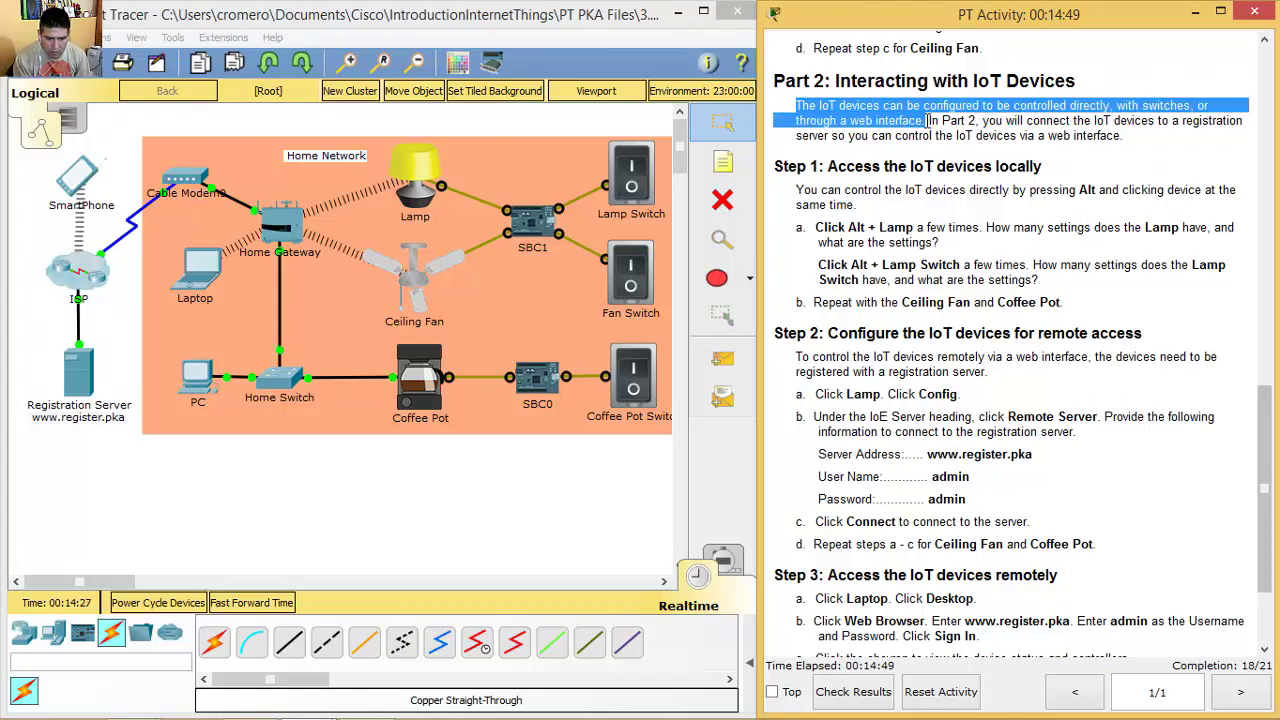
{"action": "left_click_drag", "start_coordinate": [1268, 417], "coordinate": [1270, 460]}
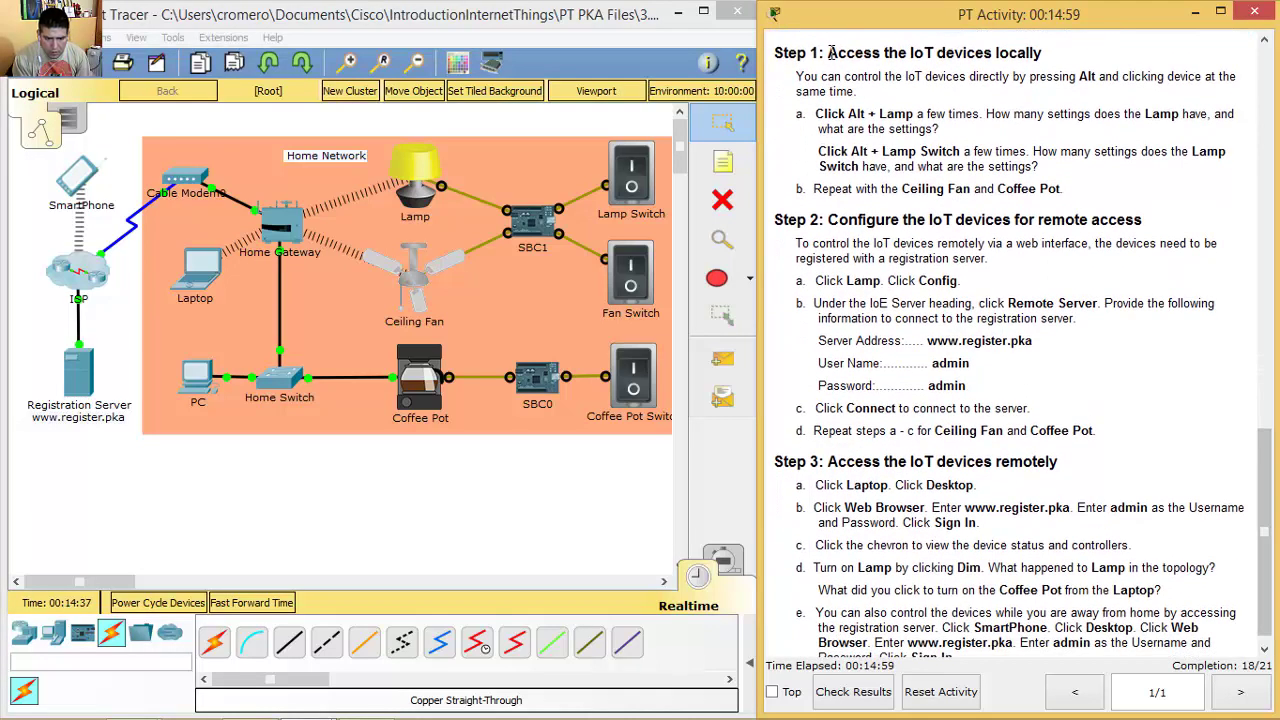
{"action": "left_click_drag", "start_coordinate": [828, 52], "coordinate": [1087, 40]}
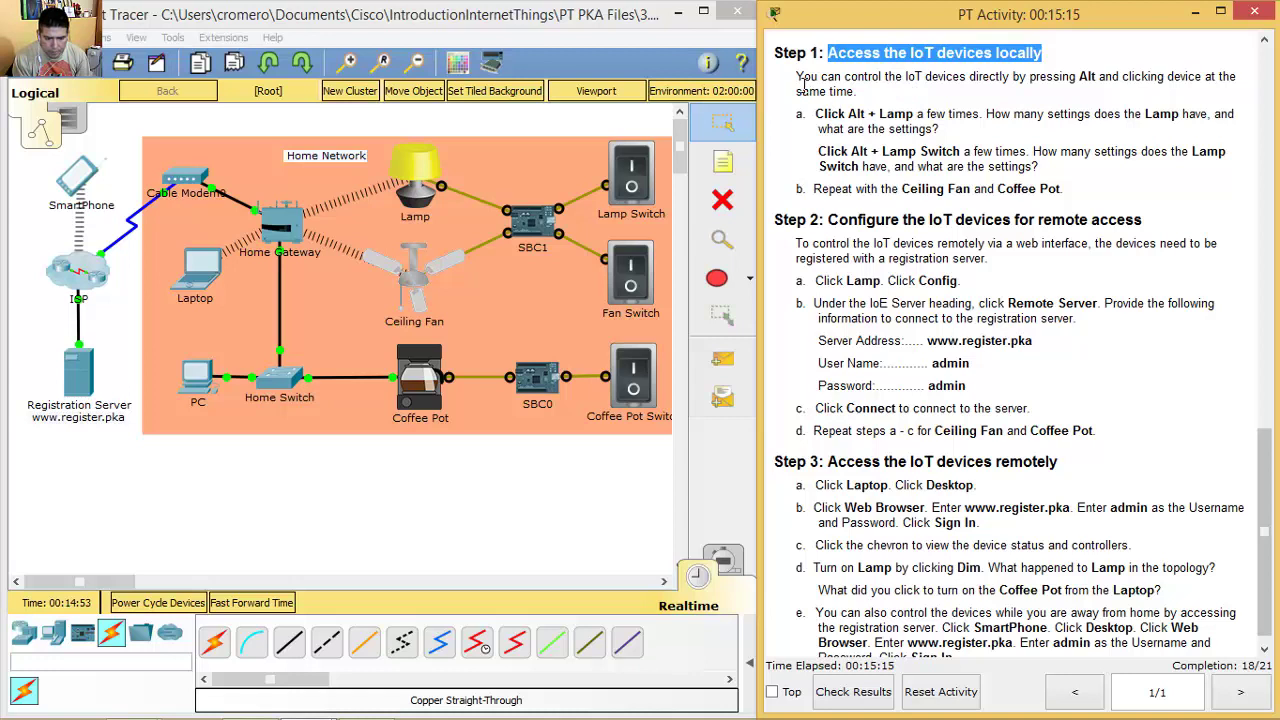
{"action": "left_click_drag", "start_coordinate": [797, 77], "coordinate": [1013, 92]}
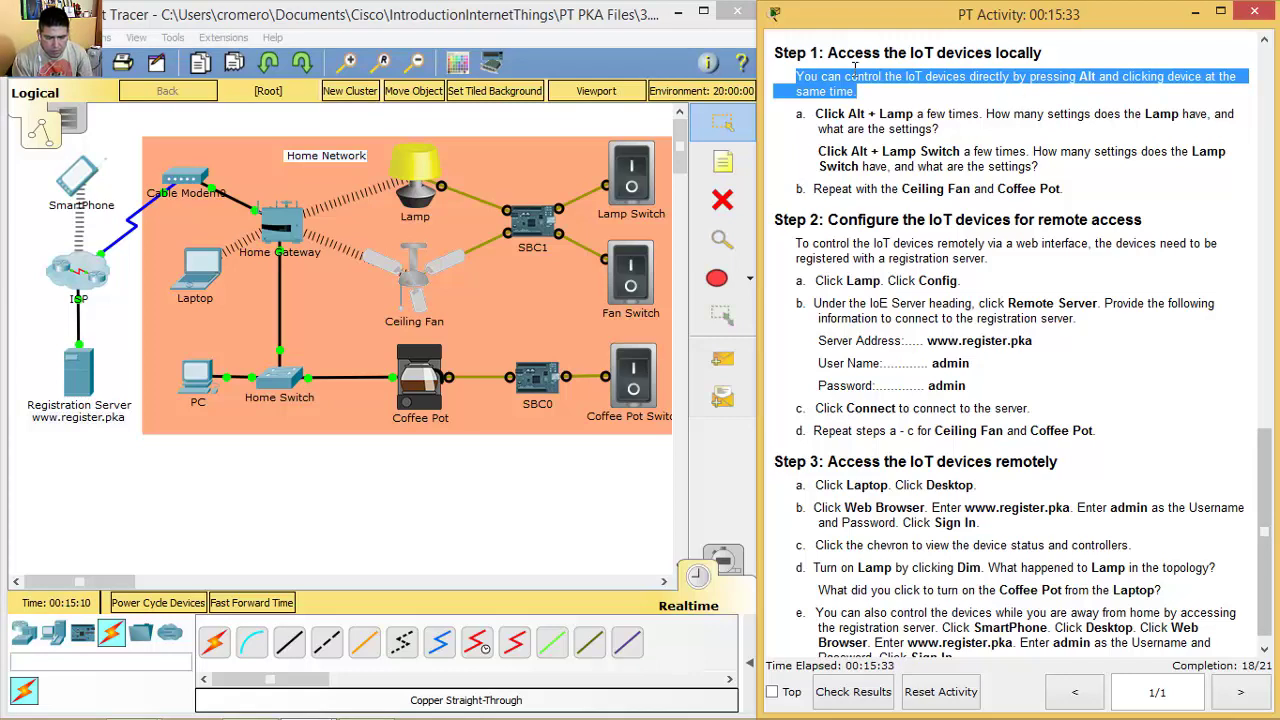
{"action": "left_click", "coordinate": [627, 22]}
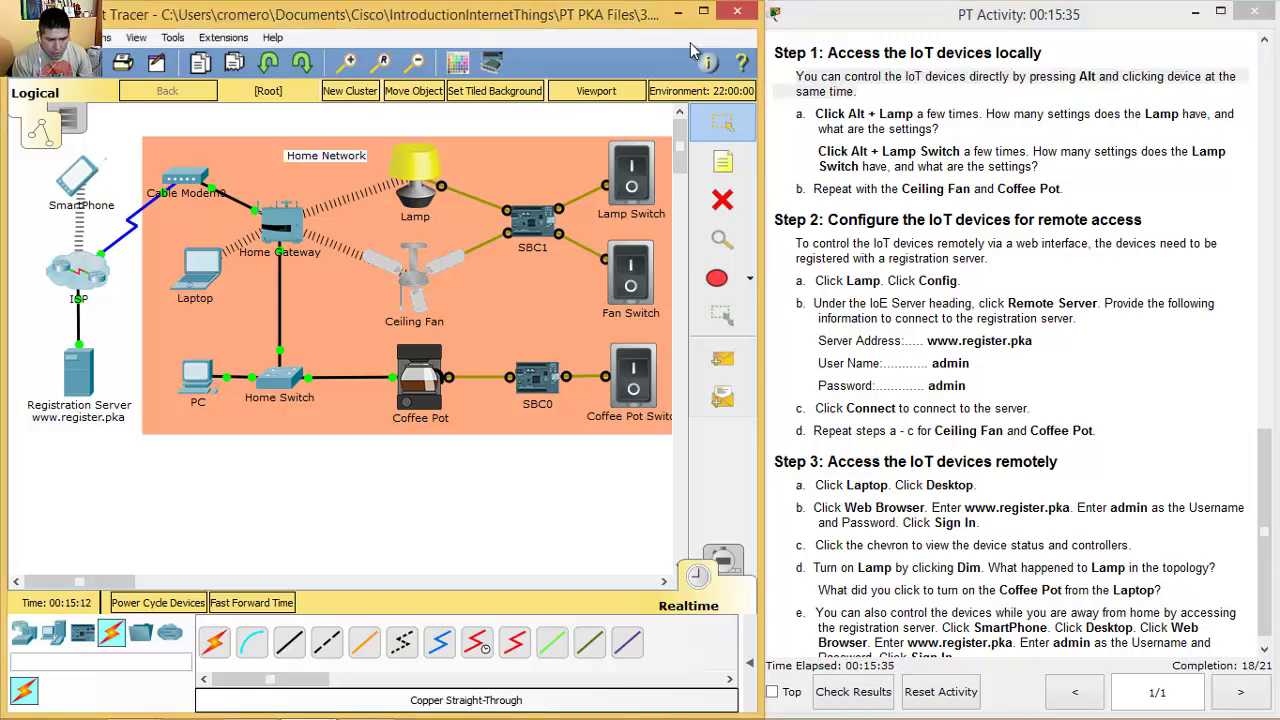
{"action": "left_click_drag", "start_coordinate": [815, 114], "coordinate": [916, 114]}
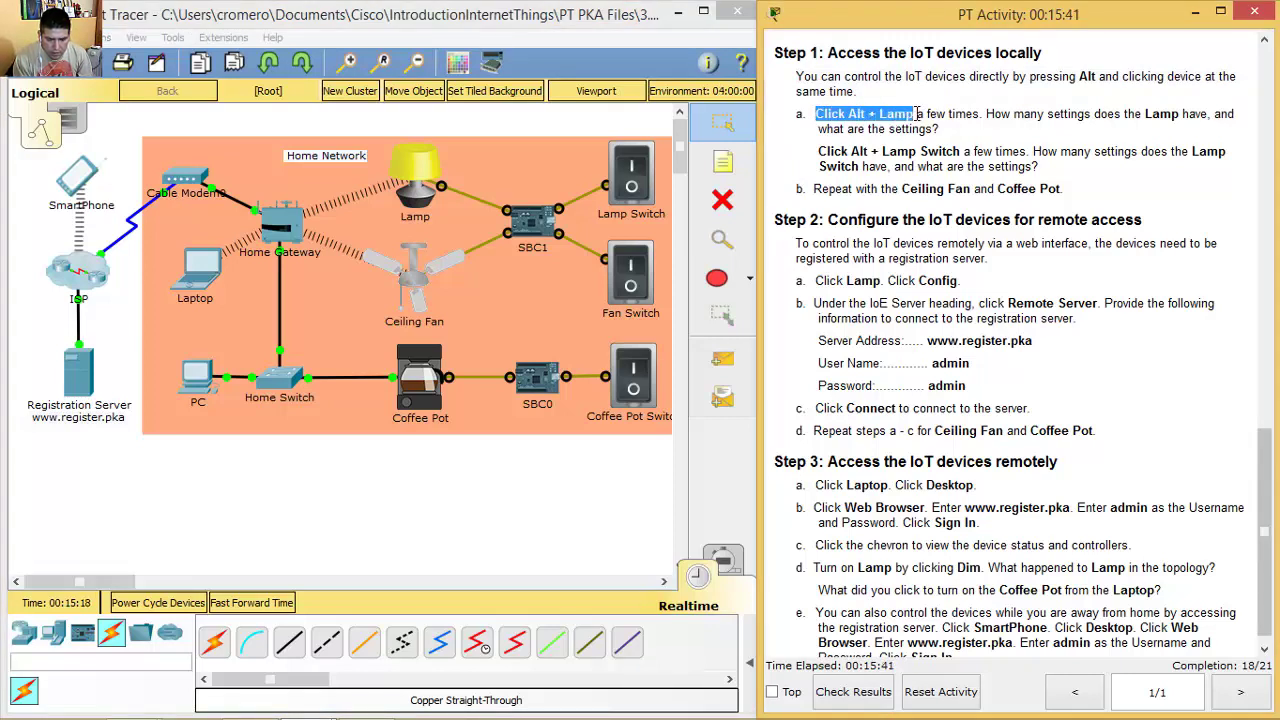
{"action": "left_click_drag", "start_coordinate": [916, 114], "coordinate": [982, 113]}
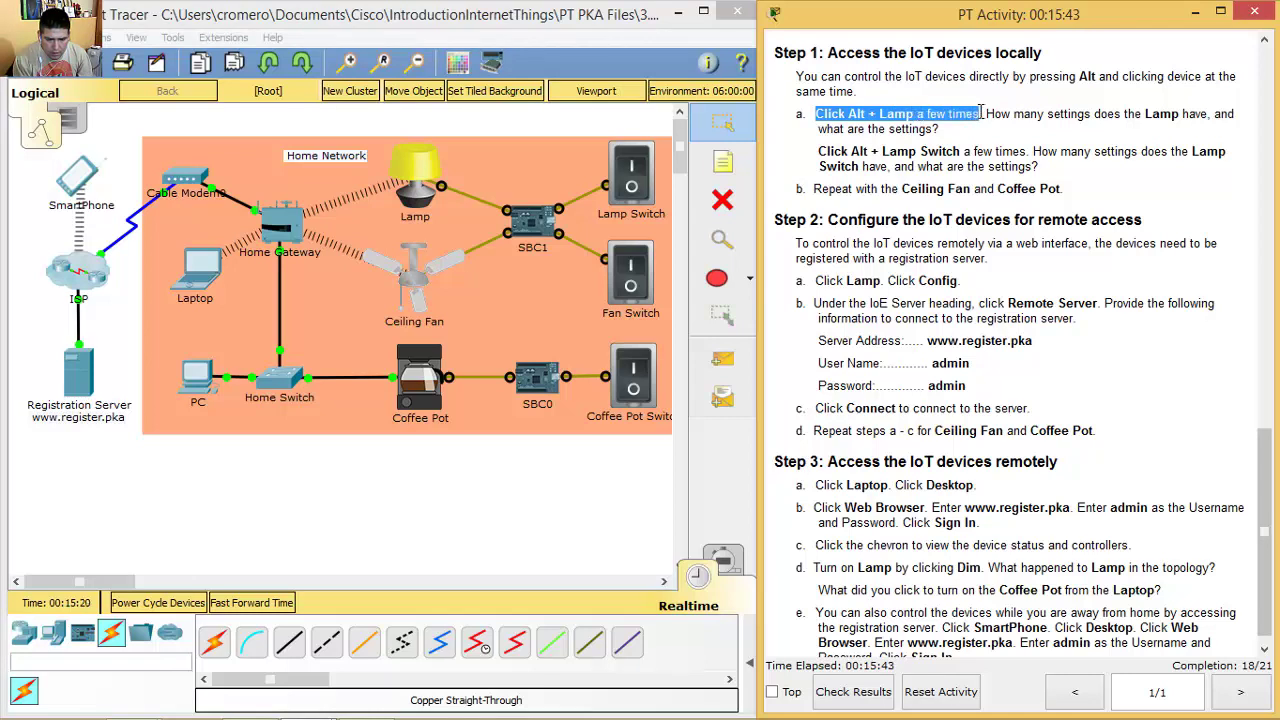